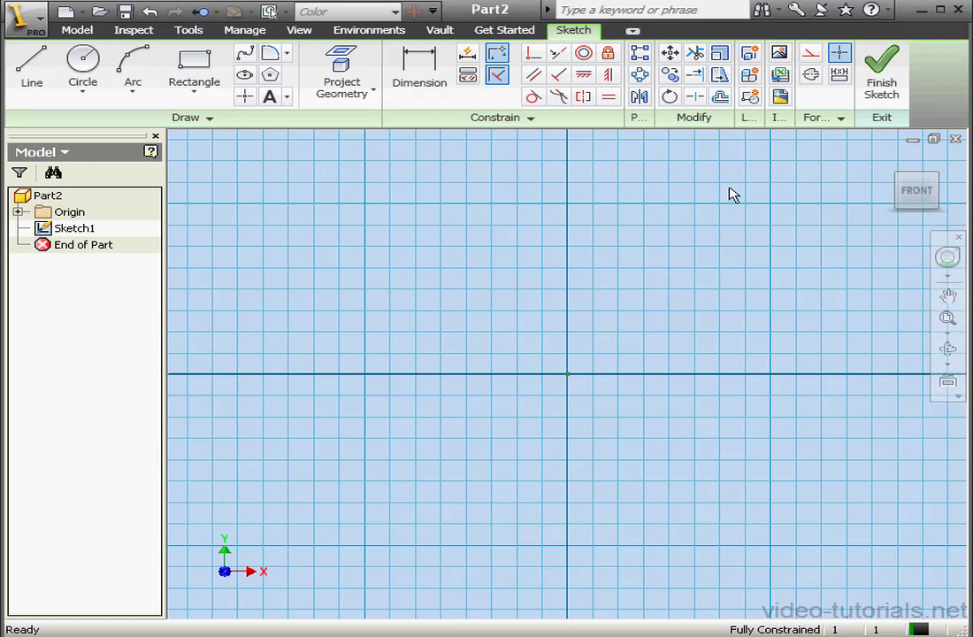
# Draw a rectangle from the origin and a circle inside it
pyautogui.click(195, 76)
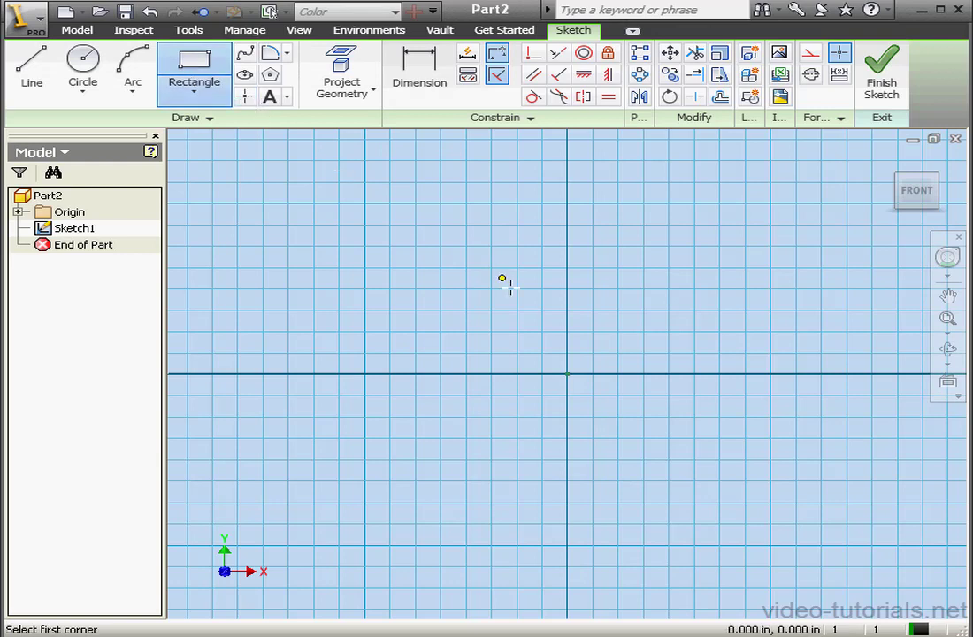
pyautogui.click(567, 372)
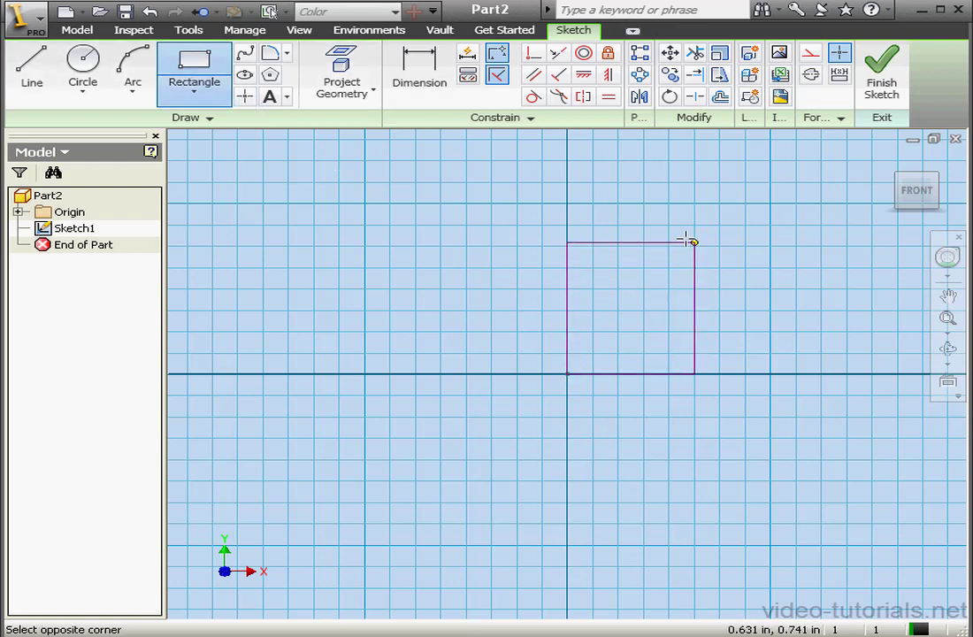
pyautogui.click(668, 203)
pyautogui.rightClick(686, 204)
pyautogui.click(739, 218)
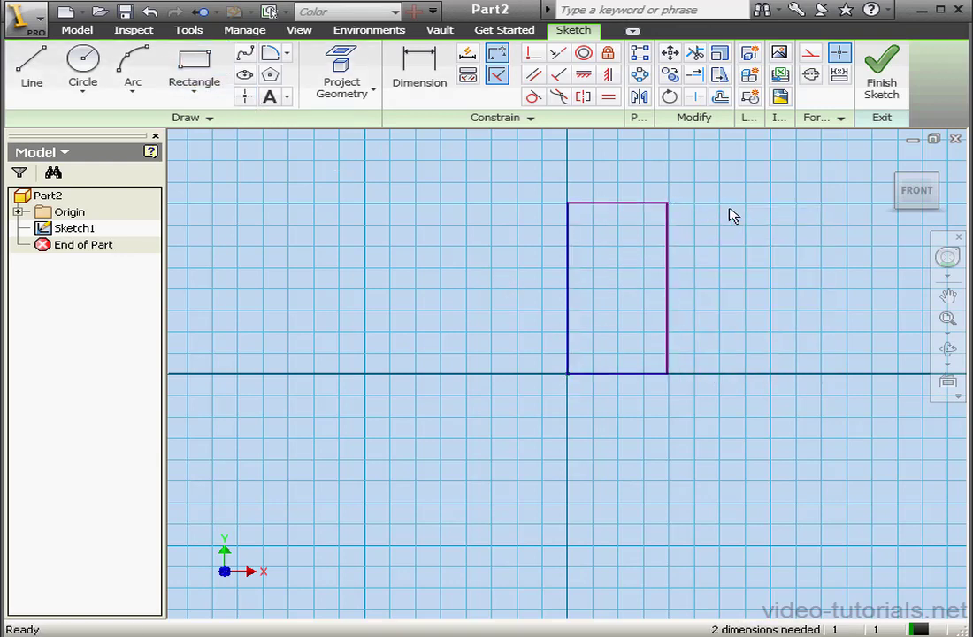
pyautogui.click(83, 69)
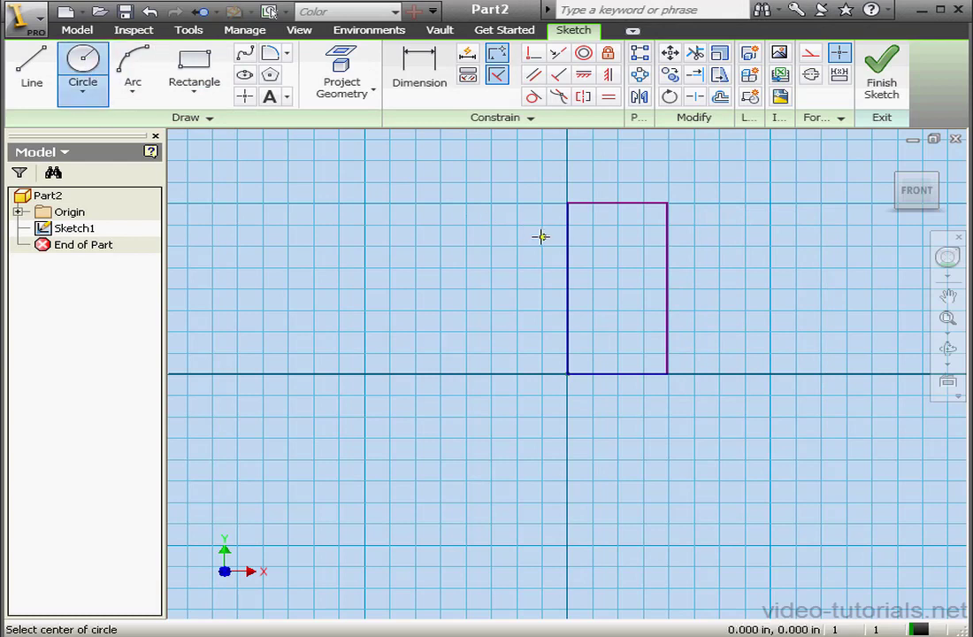
pyautogui.click(610, 260)
pyautogui.click(633, 281)
pyautogui.rightClick(699, 234)
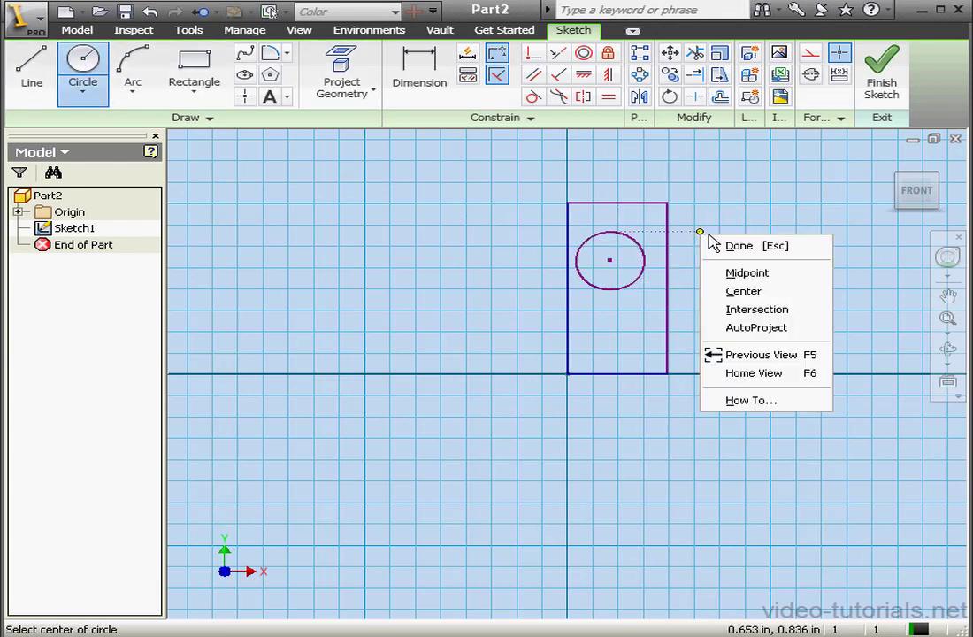
pyautogui.click(743, 249)
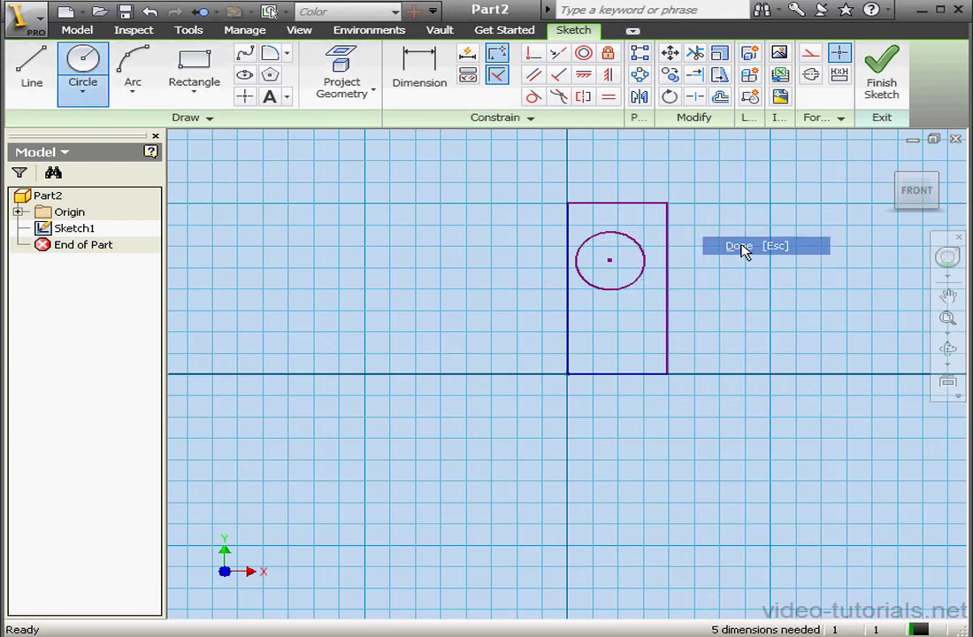
# Make the circle tangent to the rectangle's top, right, bottom and left edges
pyautogui.click(533, 97)
pyautogui.click(619, 234)
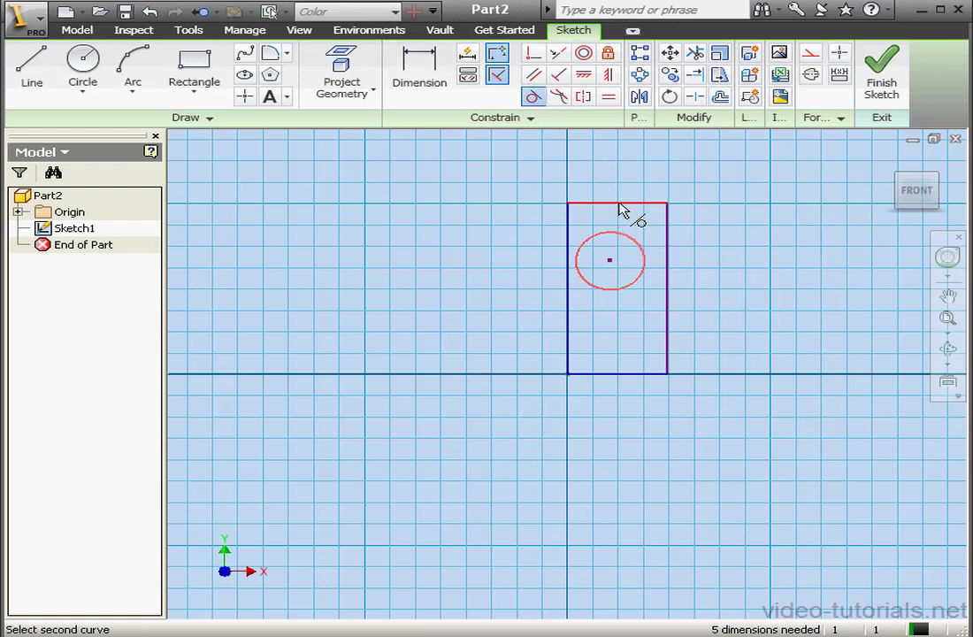
pyautogui.click(619, 204)
pyautogui.click(643, 248)
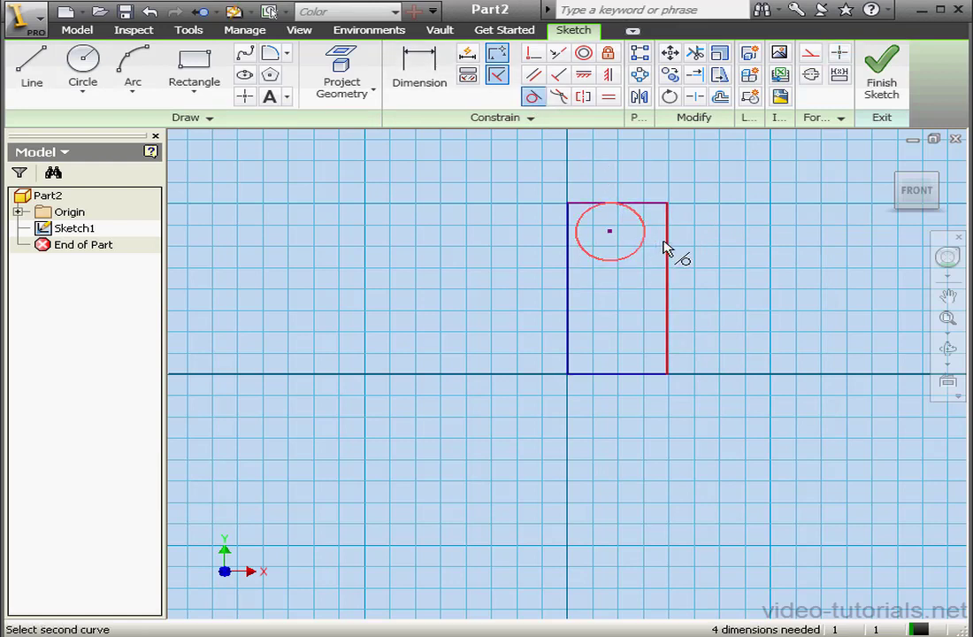
pyautogui.click(666, 249)
pyautogui.click(626, 263)
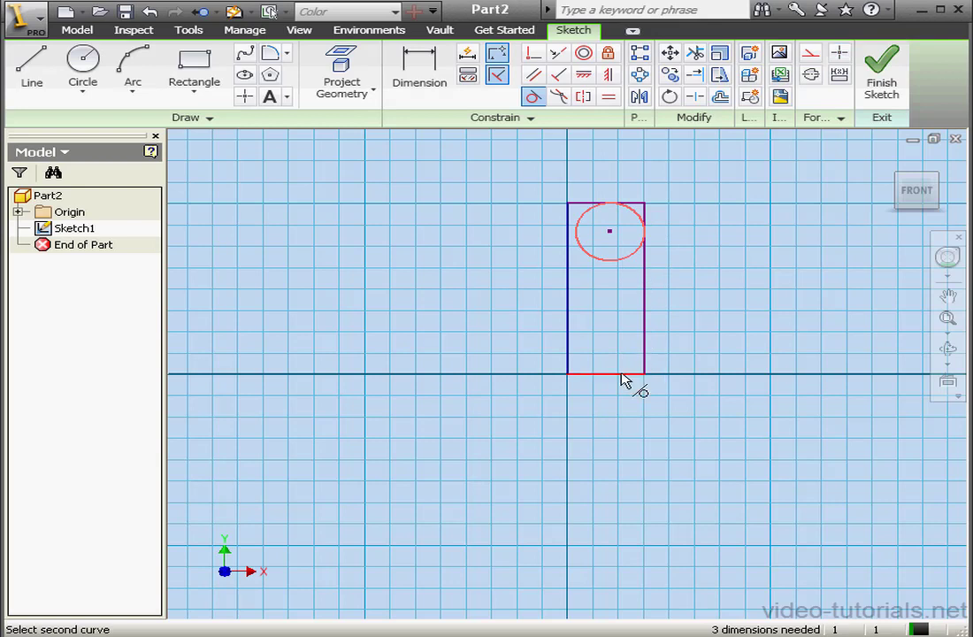
pyautogui.click(623, 375)
pyautogui.click(576, 349)
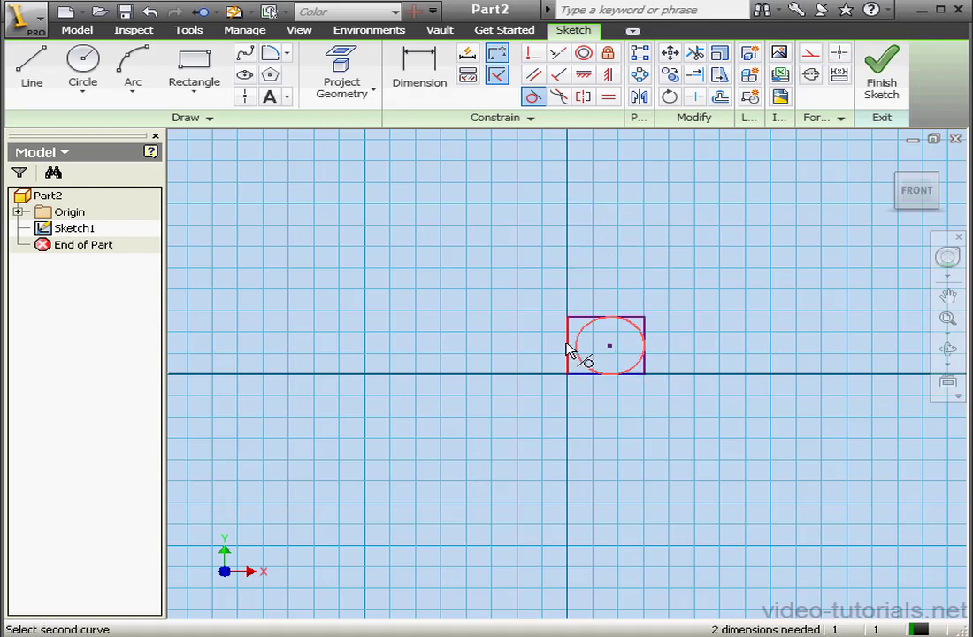
pyautogui.click(569, 352)
pyautogui.rightClick(643, 268)
pyautogui.click(686, 277)
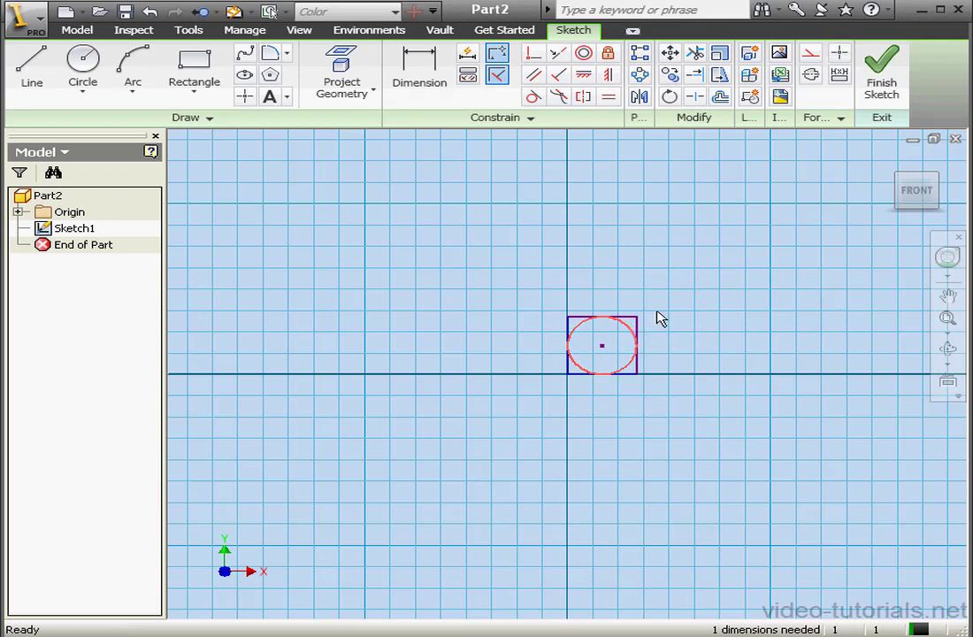
# Turn the circle into dashed construction geometry
pyautogui.click(810, 53)
pyautogui.rightClick(683, 270)
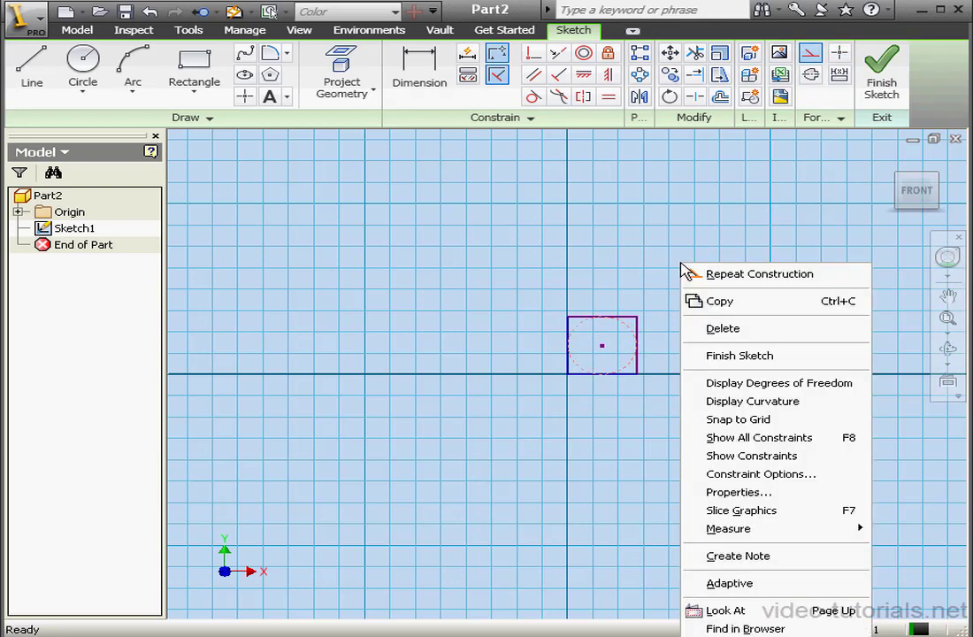
pyautogui.press('Escape')
# Dimension the rectangle's right edge to a height of 1.000
pyautogui.click(414, 76)
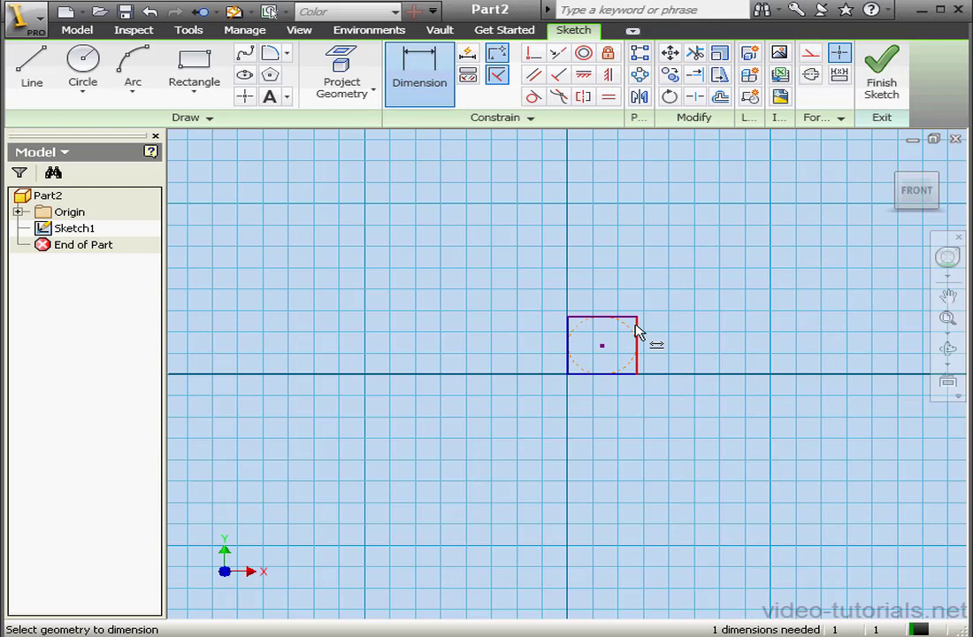
pyautogui.click(636, 334)
pyautogui.click(699, 331)
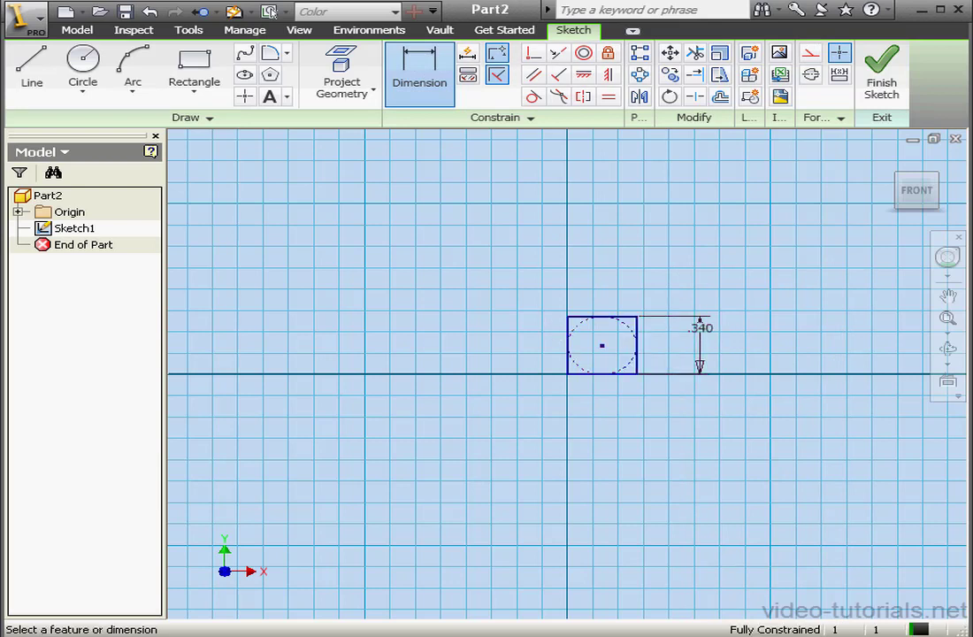
pyautogui.moveTo(484, 218); pyautogui.dragTo(497, 218)
pyautogui.write('1')
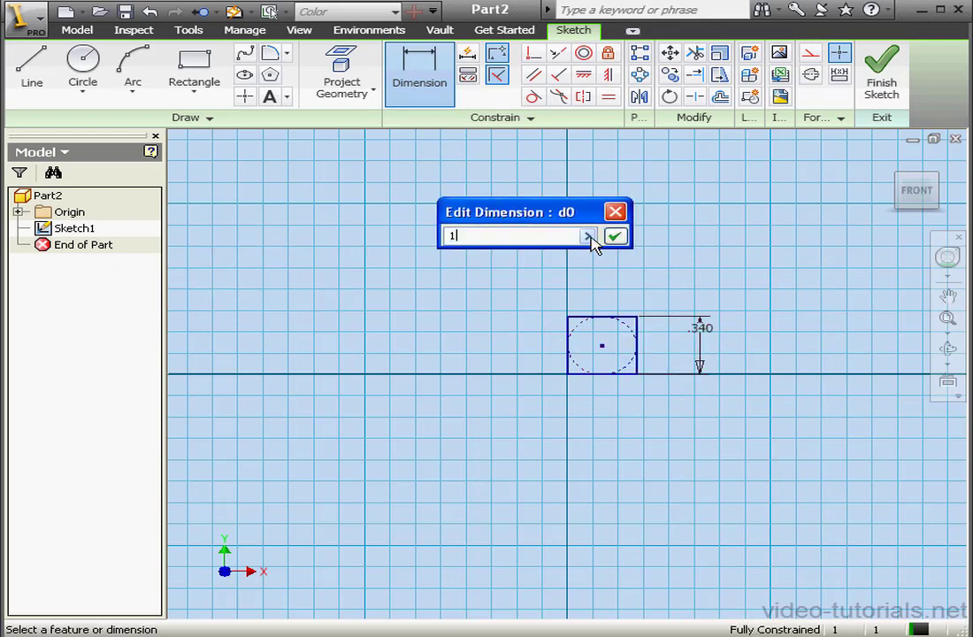
pyautogui.press('Return')
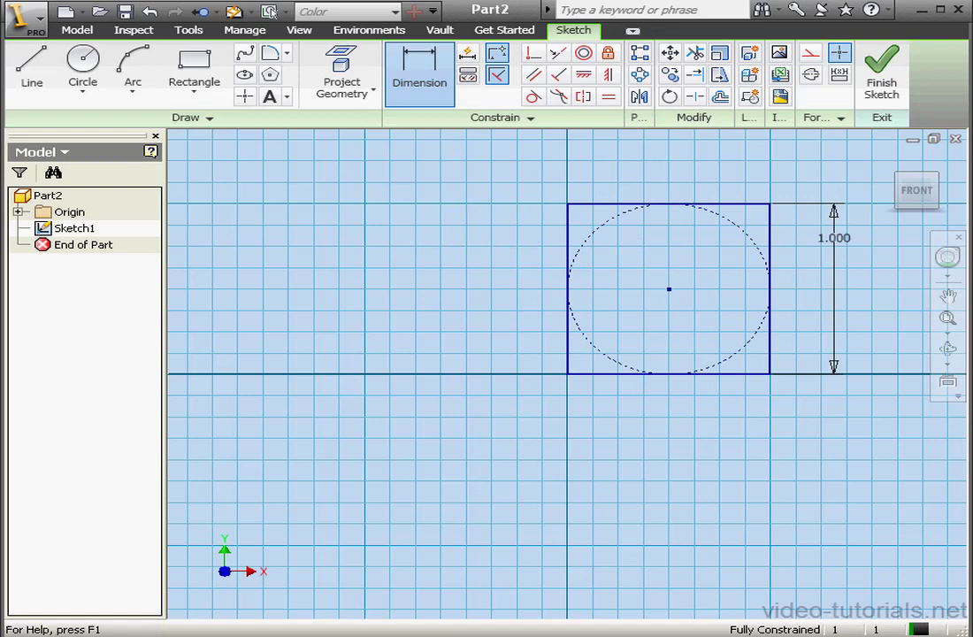
pyautogui.rightClick(631, 441)
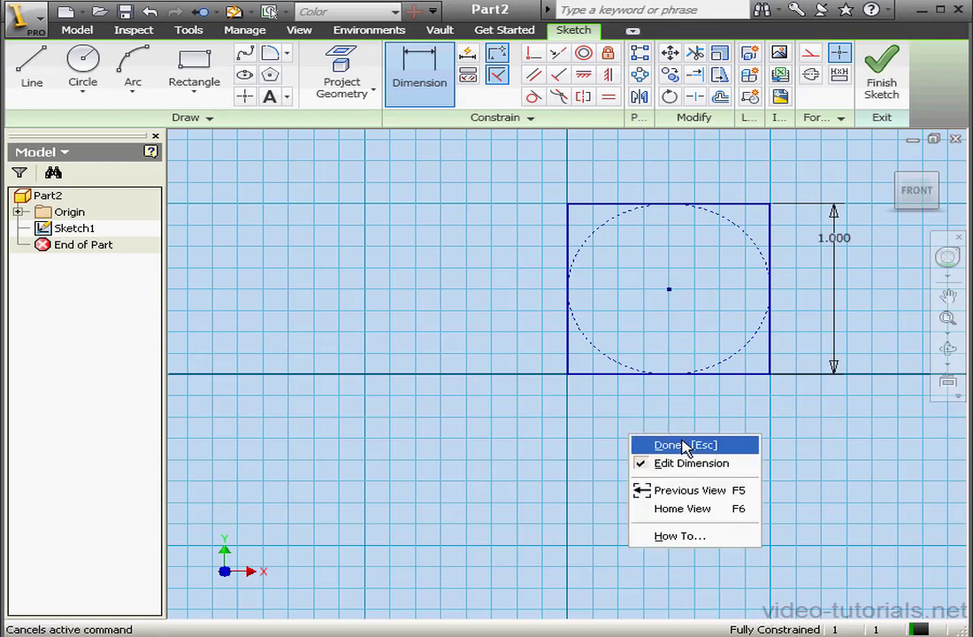
pyautogui.click(678, 443)
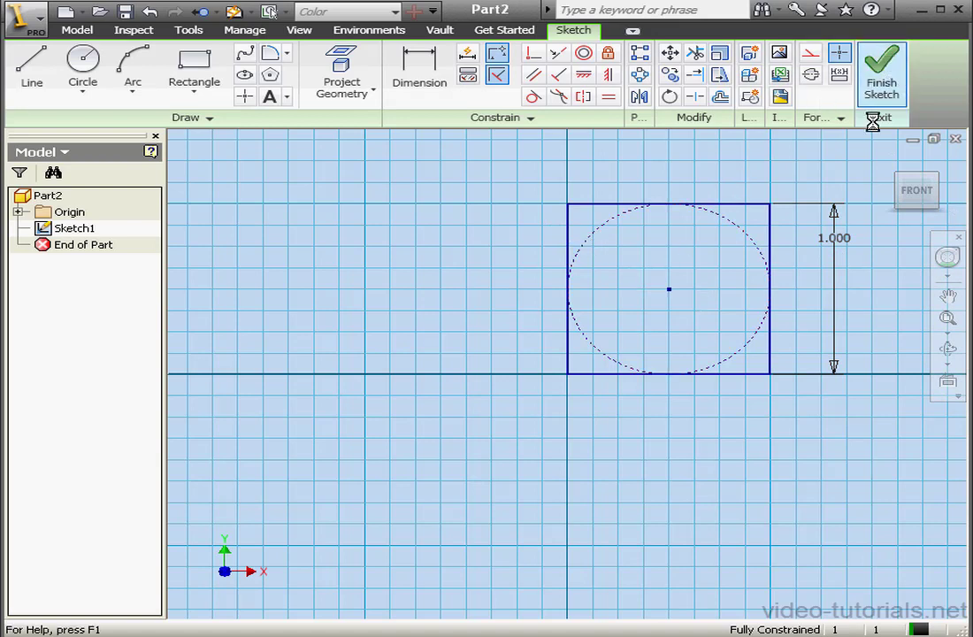
# Finish Sketch1, switch to the isometric home view, and make the XY Plane visible
pyautogui.click(885, 75)
pyautogui.click(891, 160)
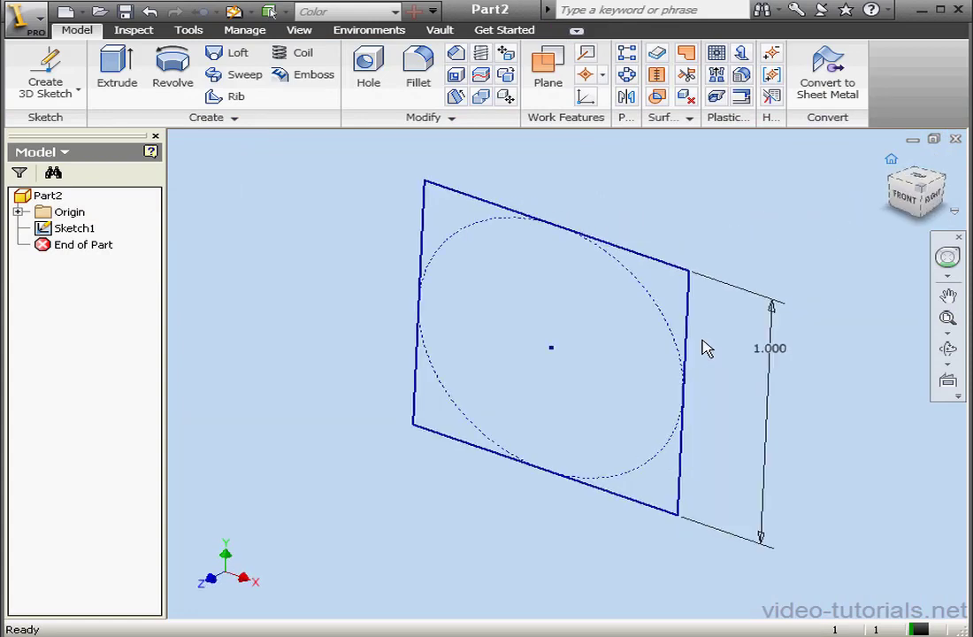
pyautogui.moveTo(670, 358)
pyautogui.mouseDown(button='middle')
pyautogui.moveTo(686, 321)
pyautogui.moveTo(814, 216)
pyautogui.moveTo(819, 232)
pyautogui.mouseUp(button='middle')
pyautogui.scroll(-2, 819, 232)
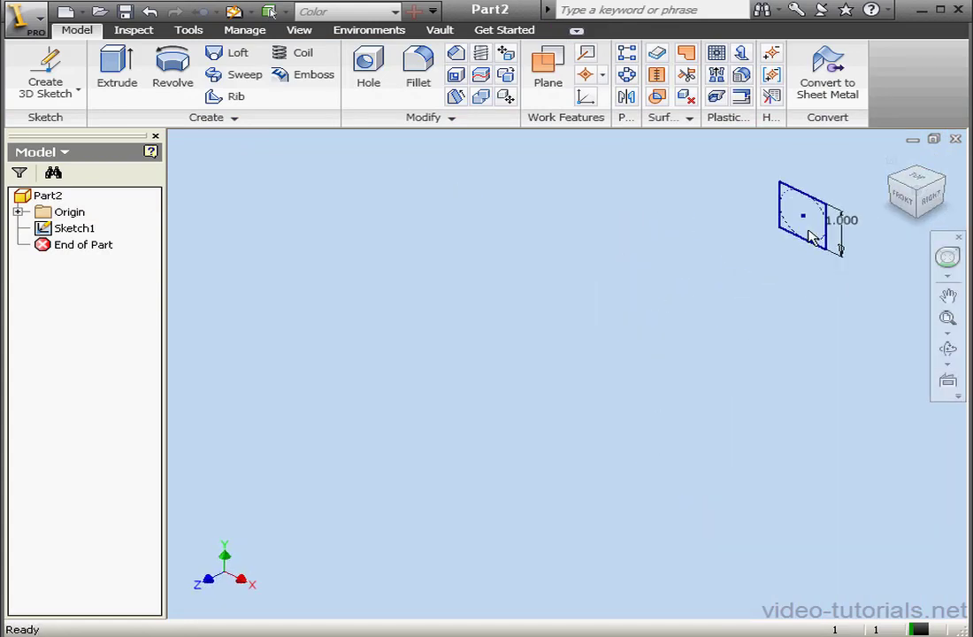
pyautogui.click(18, 212)
pyautogui.rightClick(81, 261)
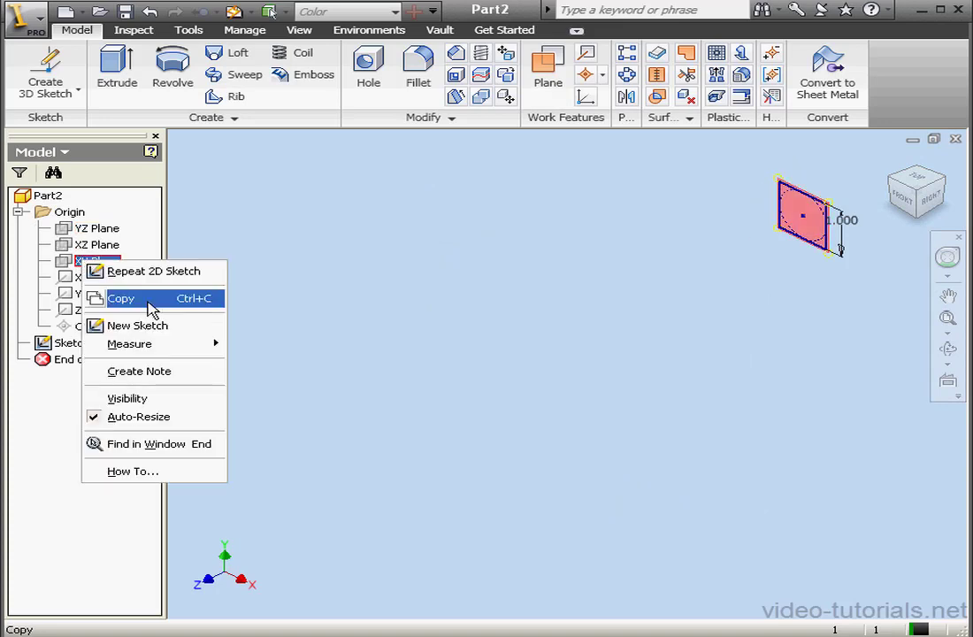
pyautogui.click(162, 399)
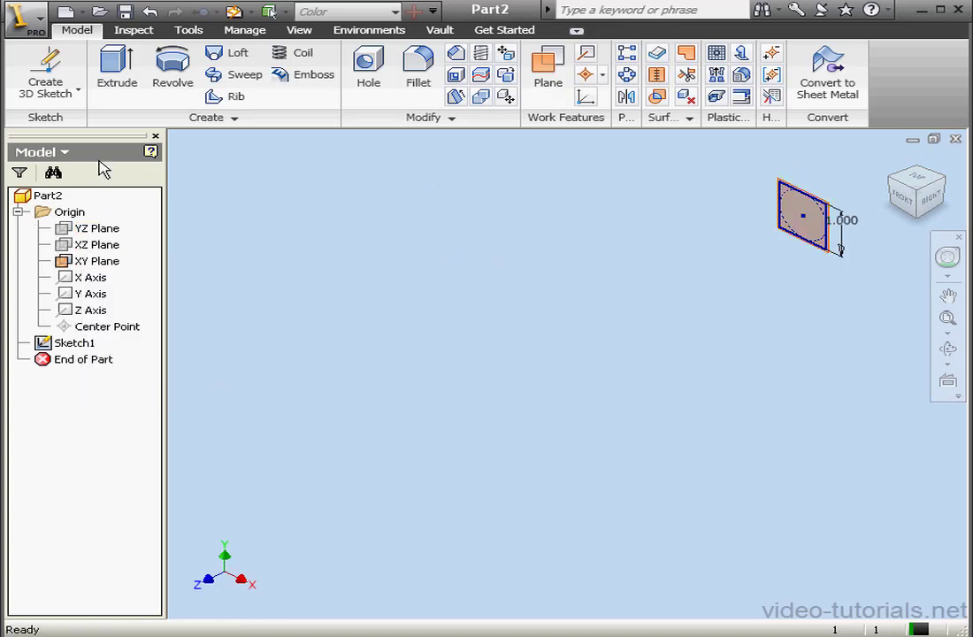
# Create a 2D sketch on a work plane offset 10 from the XY Plane
pyautogui.click(86, 97)
pyautogui.click(80, 128)
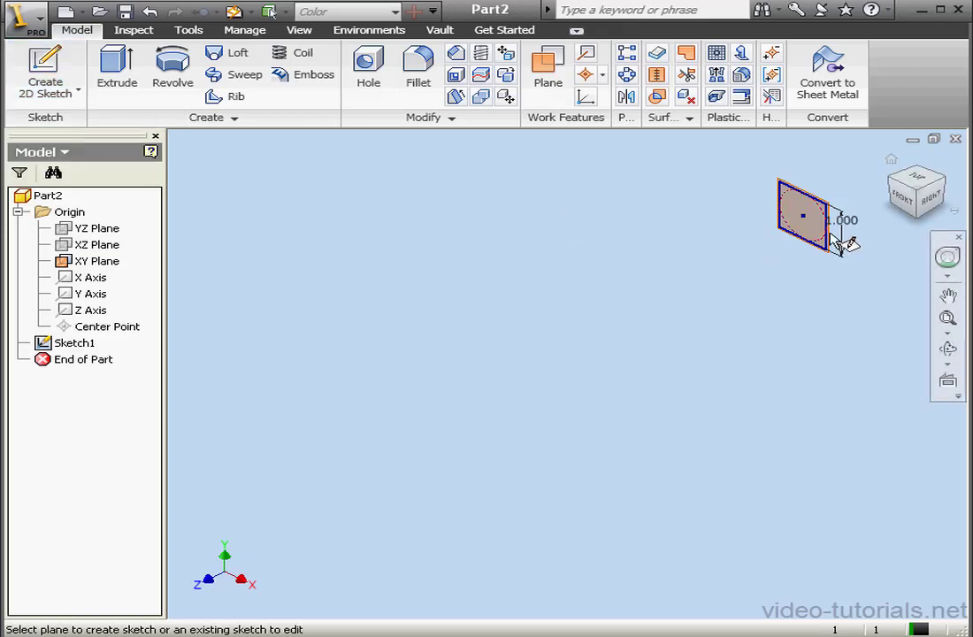
pyautogui.moveTo(844, 244); pyautogui.dragTo(645, 348)
pyautogui.moveTo(946, 281); pyautogui.dragTo(635, 238)
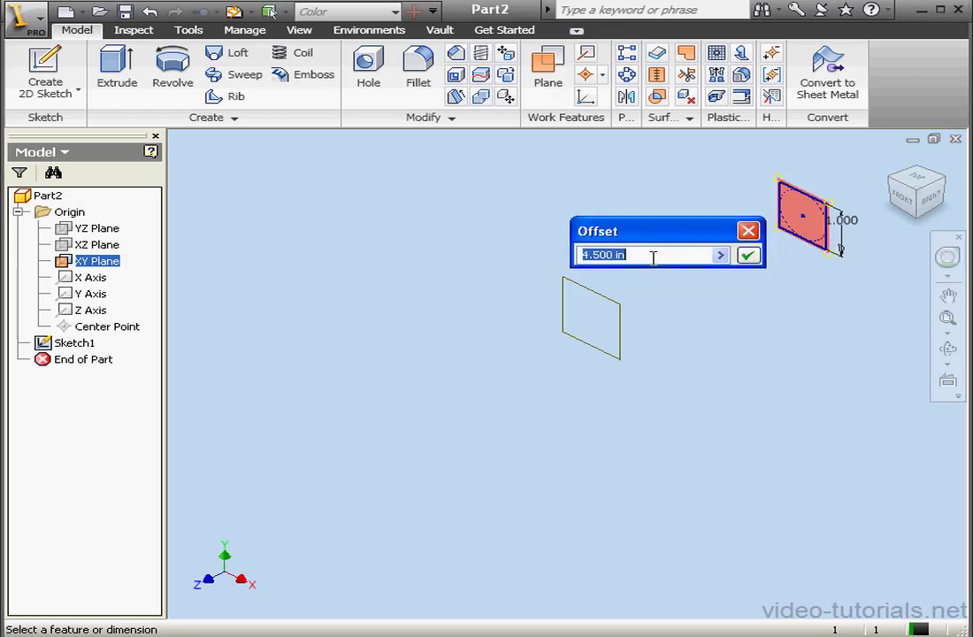
pyautogui.write('10')
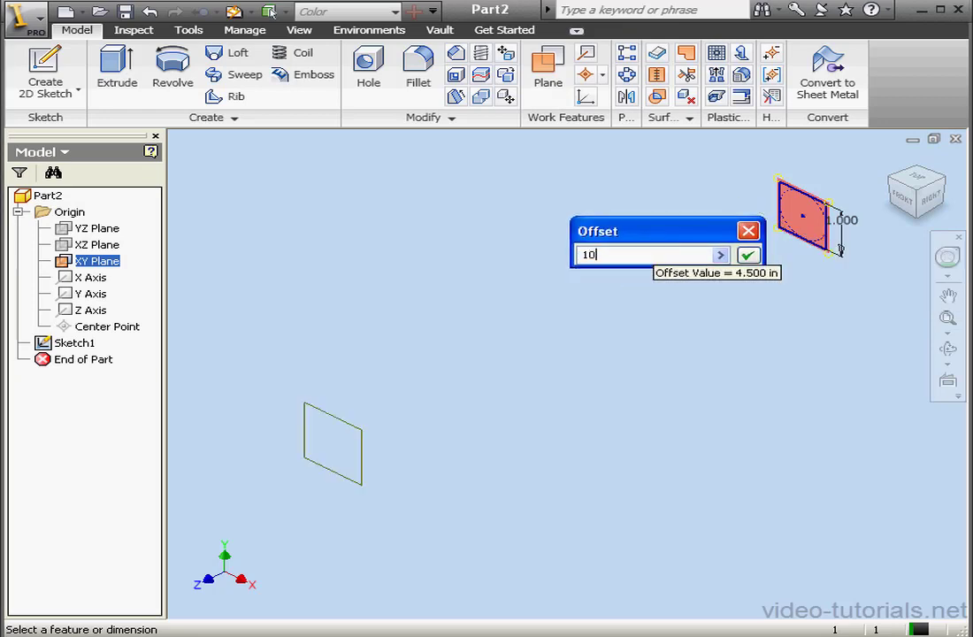
pyautogui.click(748, 255)
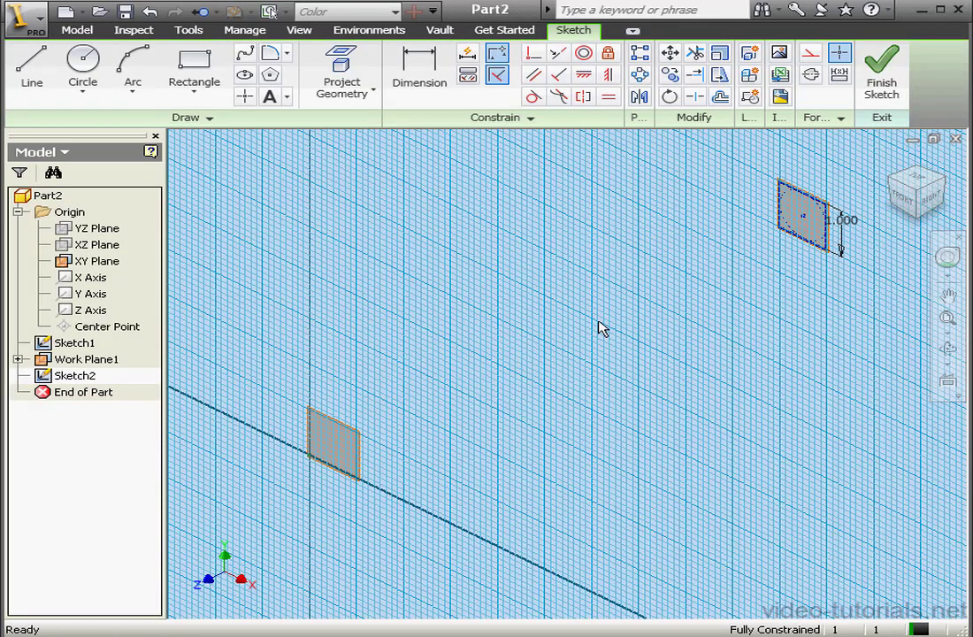
# Draw a small rectangle in front view and make its top and right edges equal
pyautogui.click(902, 201)
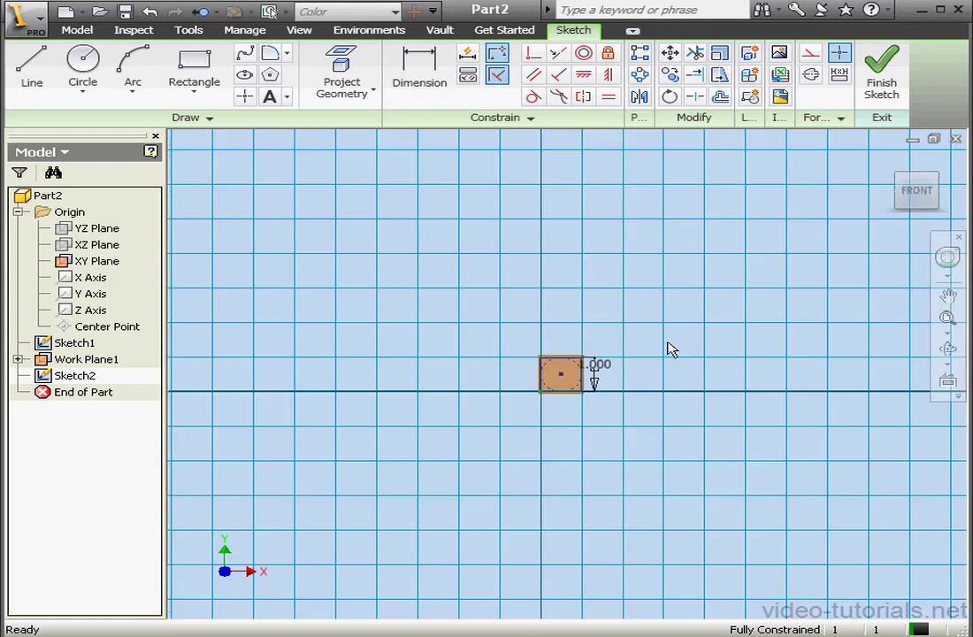
pyautogui.scroll(3, 593, 358)
pyautogui.moveTo(478, 358)
pyautogui.mouseDown(button='middle')
pyautogui.moveTo(597, 347)
pyautogui.moveTo(622, 371)
pyautogui.mouseUp(button='middle')
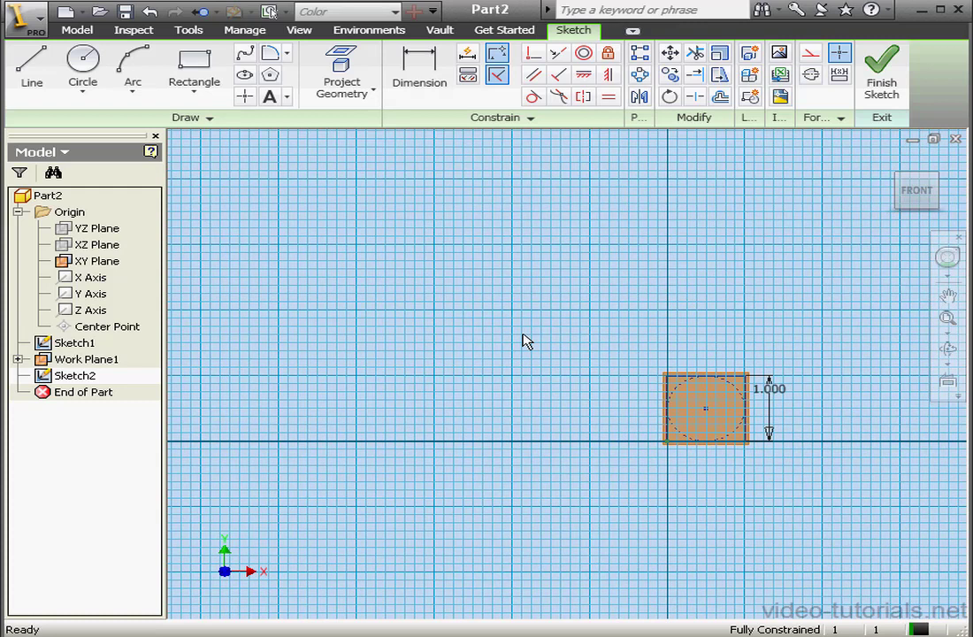
pyautogui.click(194, 66)
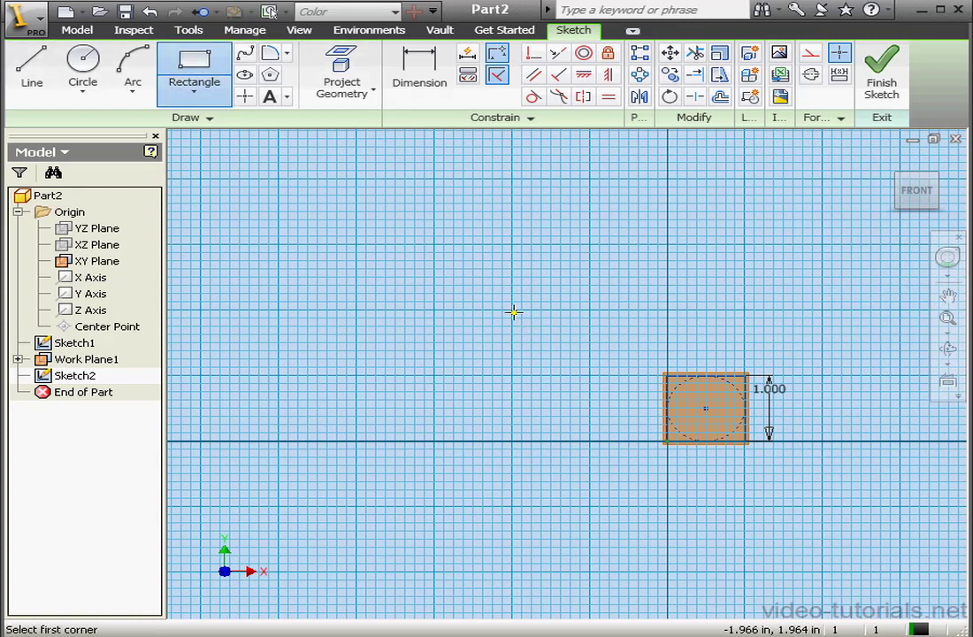
pyautogui.click(506, 305)
pyautogui.click(439, 243)
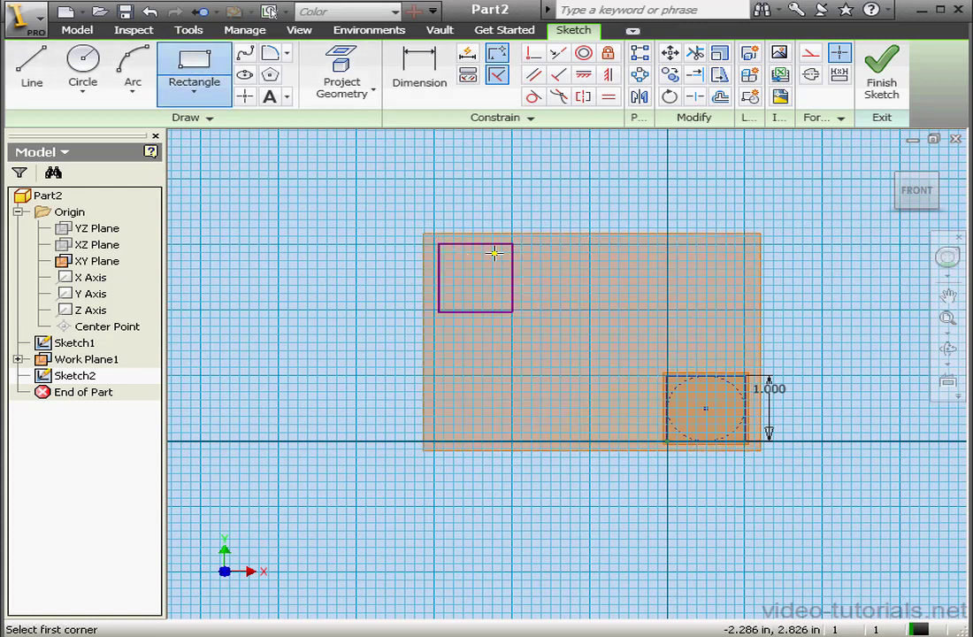
pyautogui.rightClick(497, 185)
pyautogui.click(567, 196)
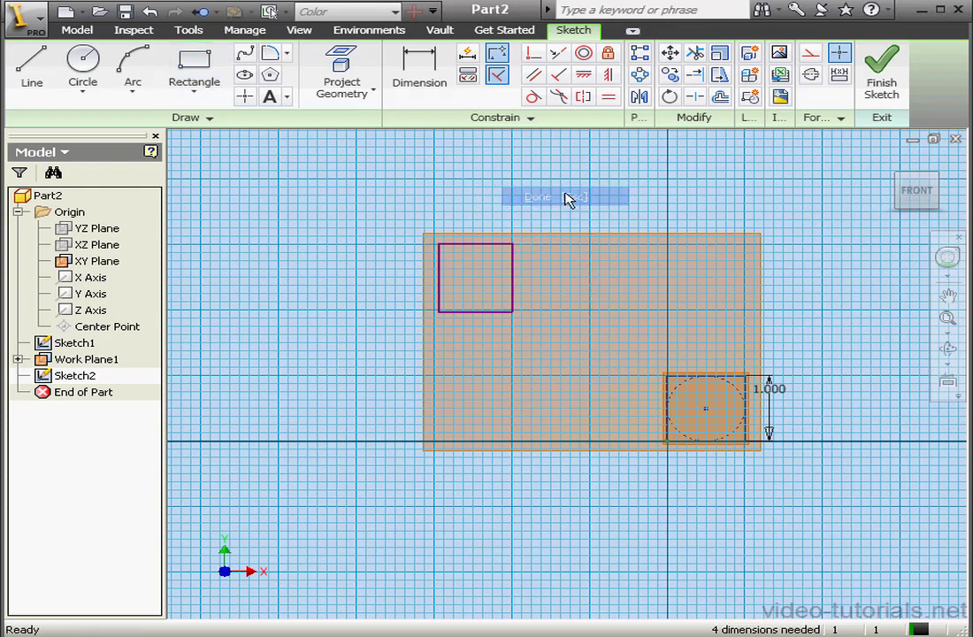
pyautogui.click(606, 100)
pyautogui.click(495, 245)
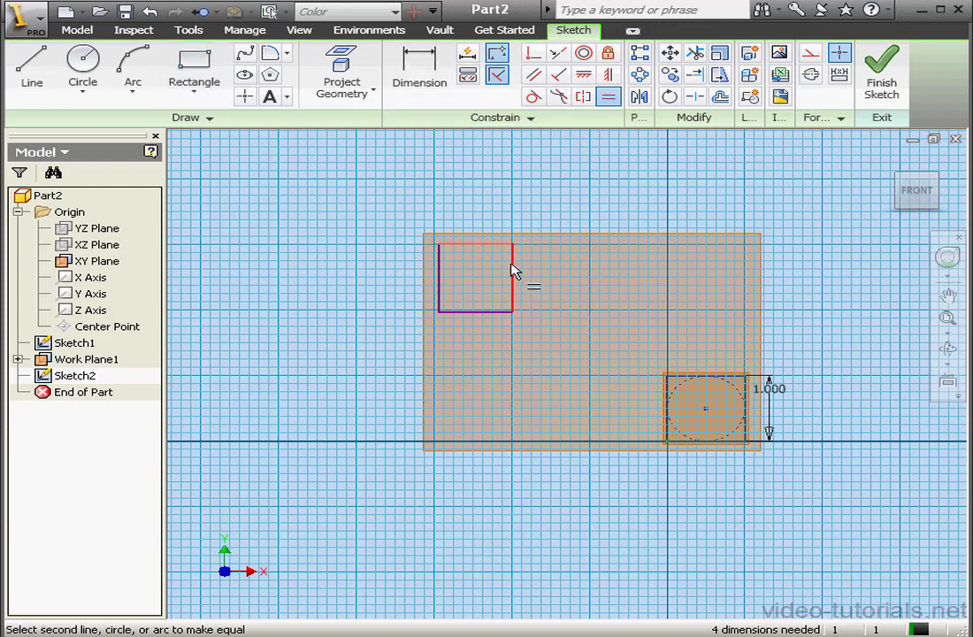
pyautogui.click(513, 272)
# Dimension the new square's height to 1.000
pyautogui.click(447, 98)
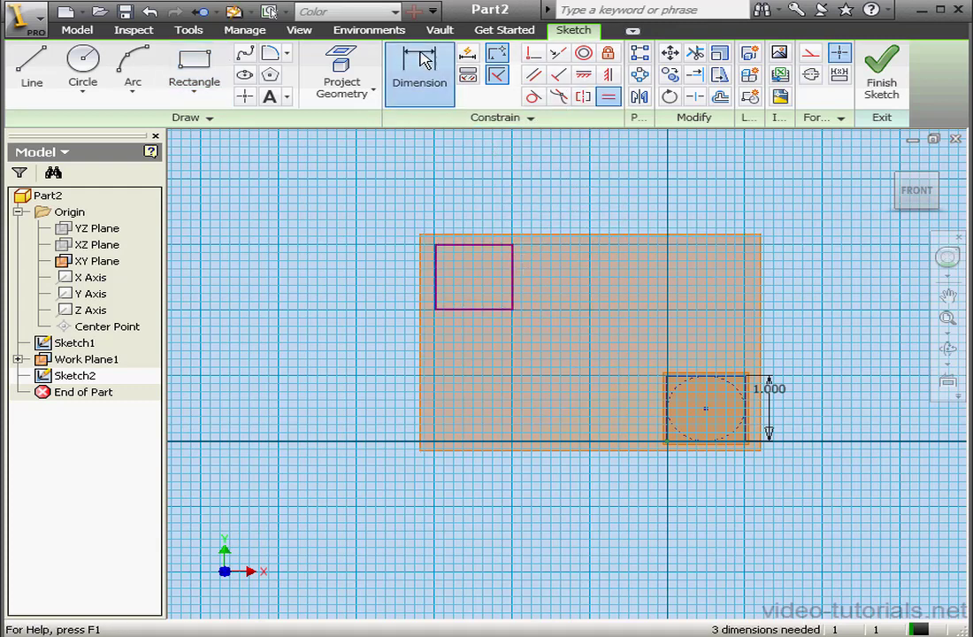
pyautogui.click(513, 270)
pyautogui.click(557, 270)
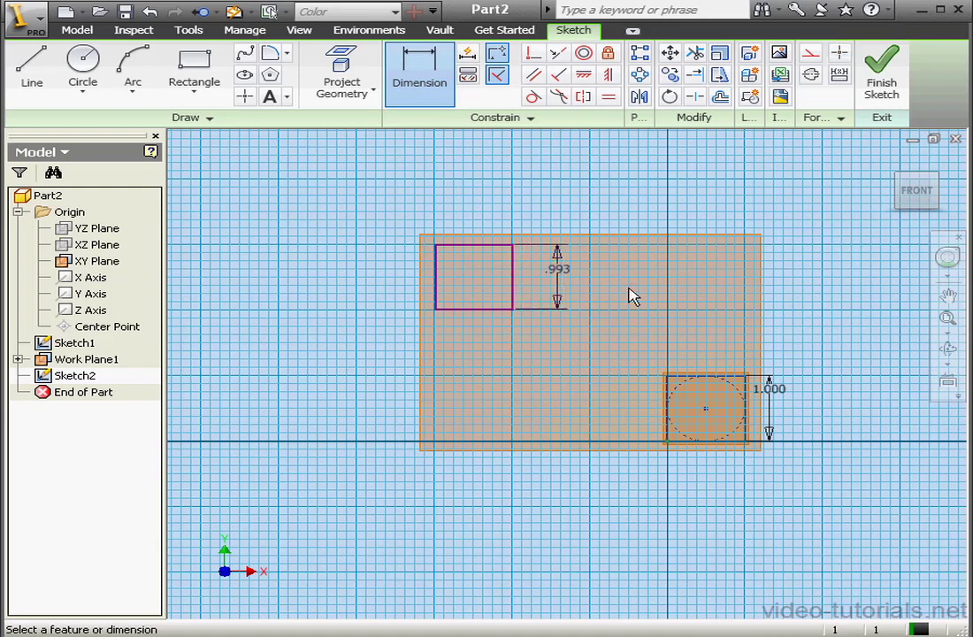
pyautogui.moveTo(206, 233); pyautogui.dragTo(588, 193)
pyautogui.write('1')
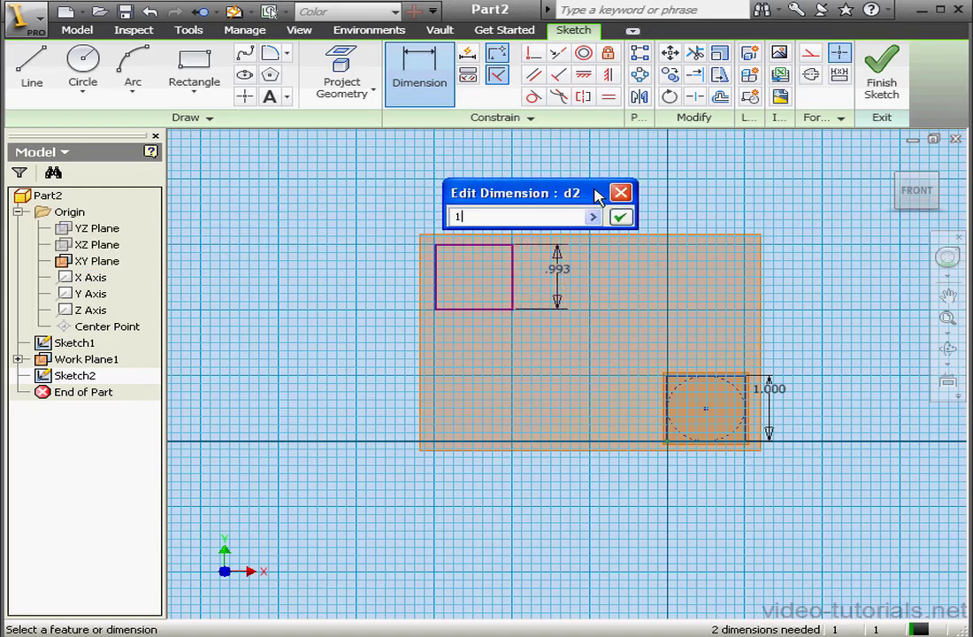
pyautogui.click(621, 218)
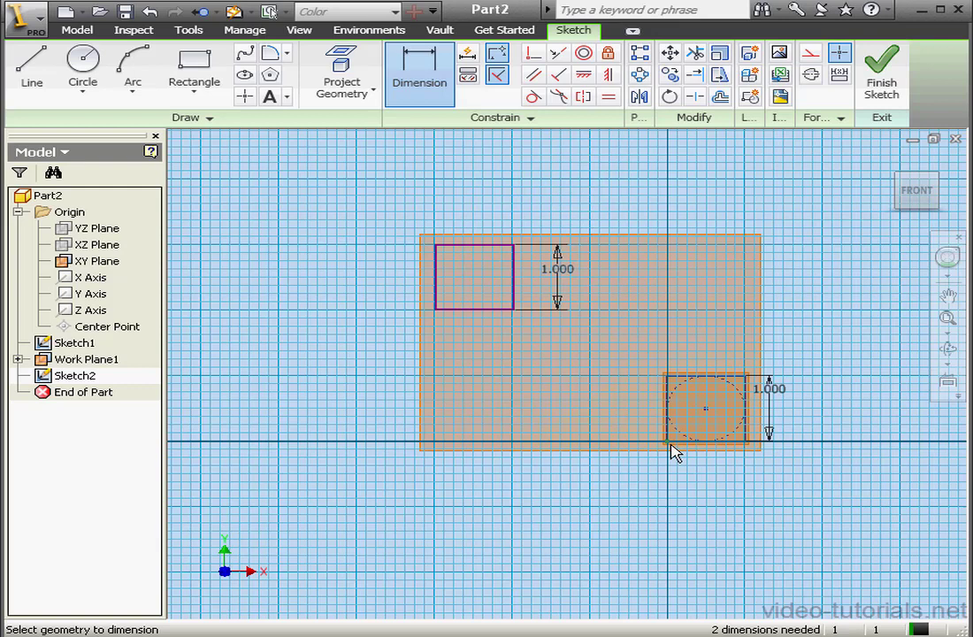
# Place the square 2.000 vertically and 2.000 horizontally from the circle's square
pyautogui.click(667, 441)
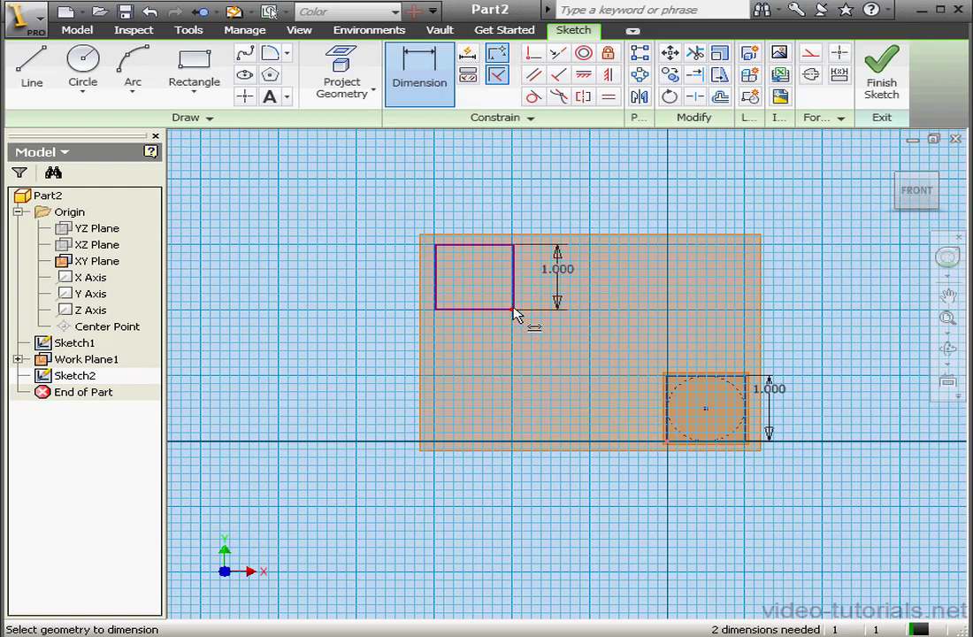
pyautogui.click(513, 310)
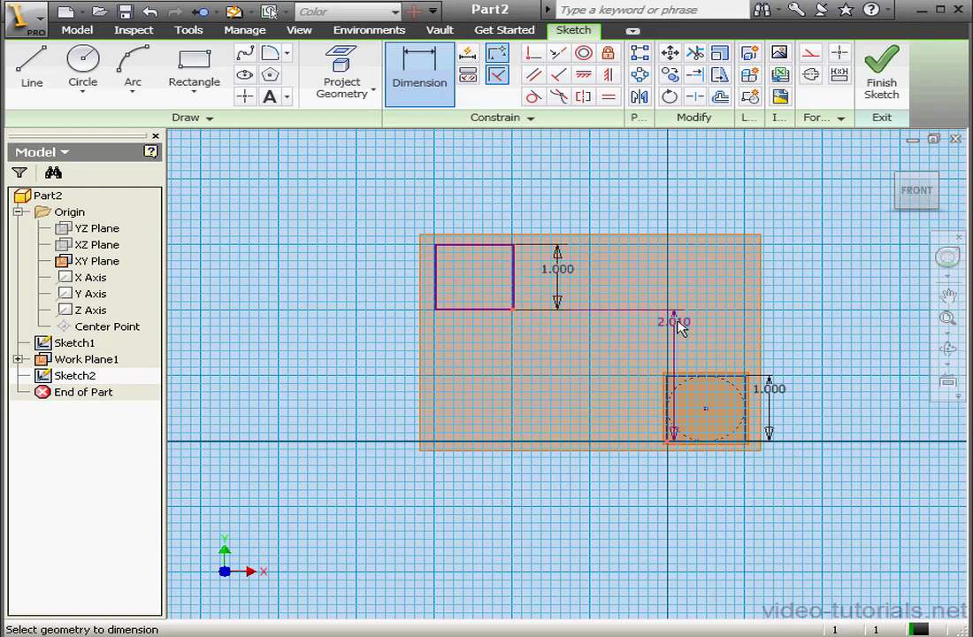
pyautogui.click(382, 321)
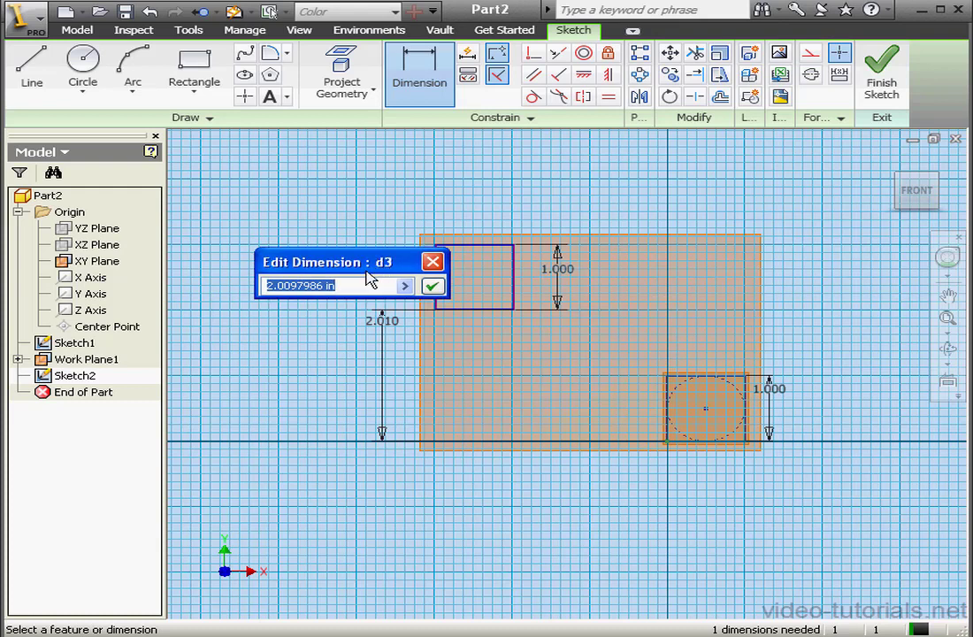
pyautogui.write('2')
pyautogui.click(432, 285)
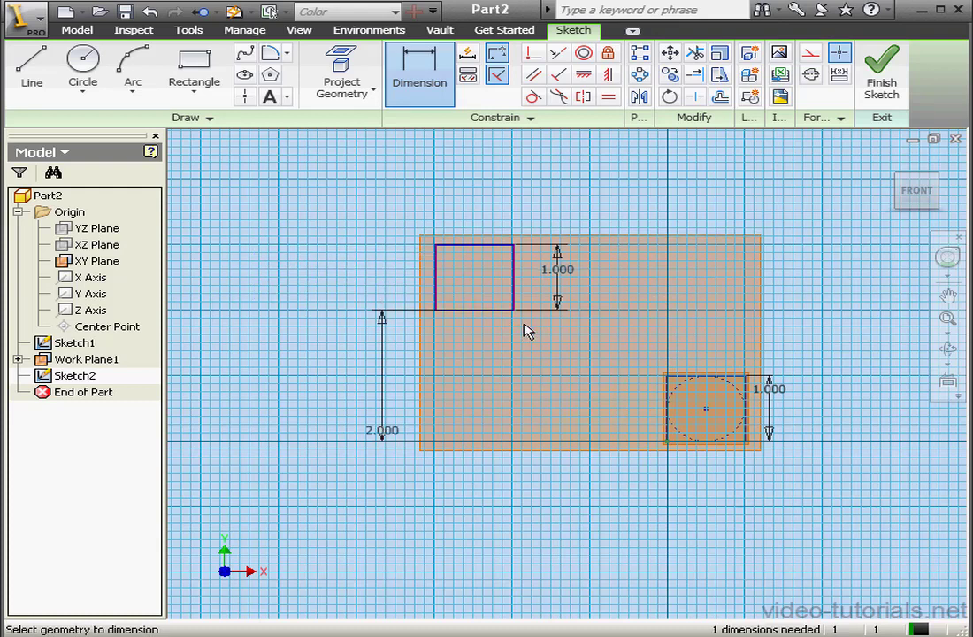
pyautogui.click(667, 439)
pyautogui.click(636, 193)
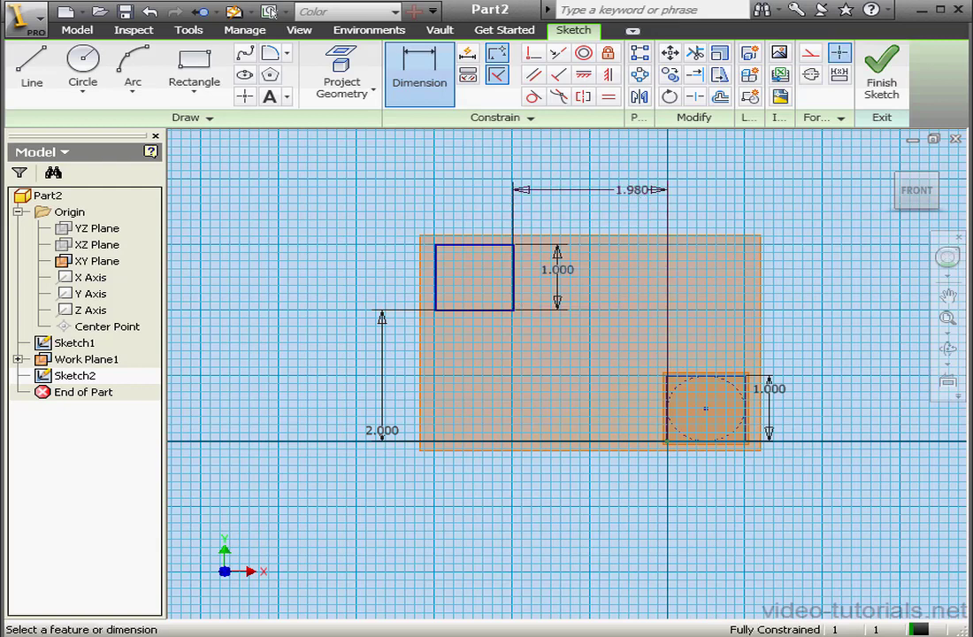
pyautogui.write('2')
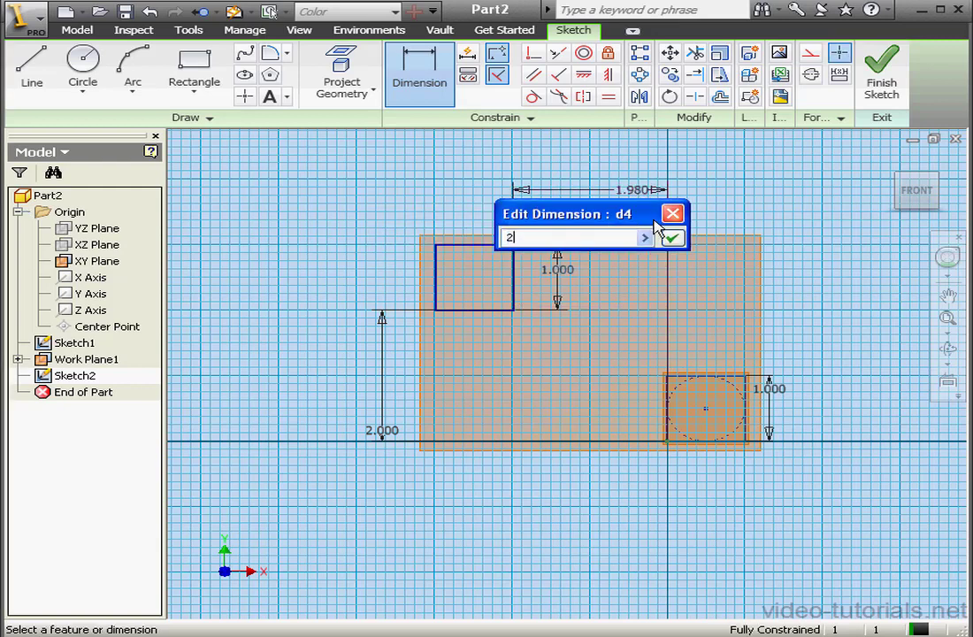
pyautogui.click(672, 237)
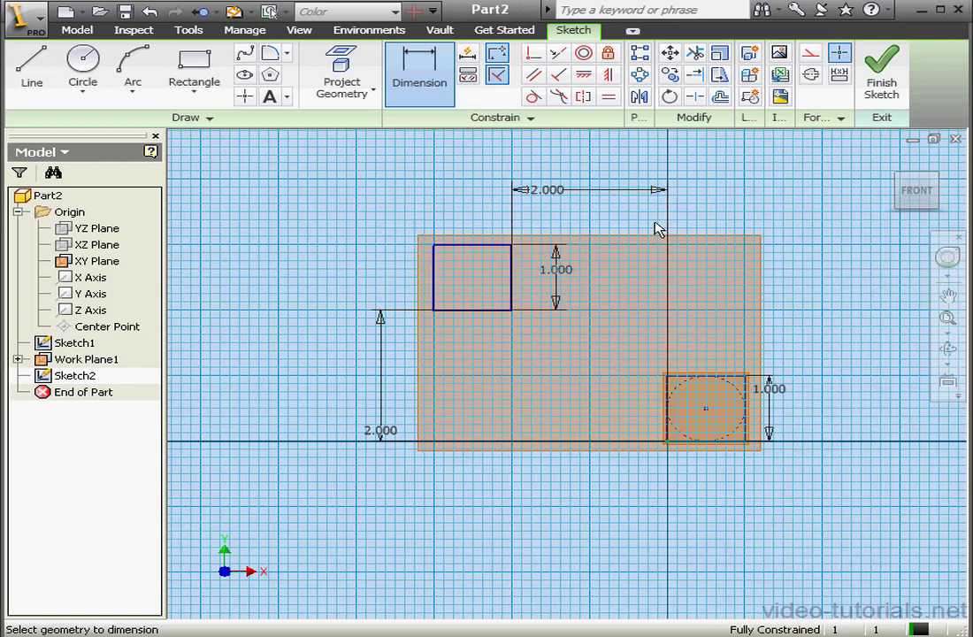
# Finish Sketch2, return to the isometric home view, and hide the XY Plane and Work Plane1
pyautogui.click(880, 80)
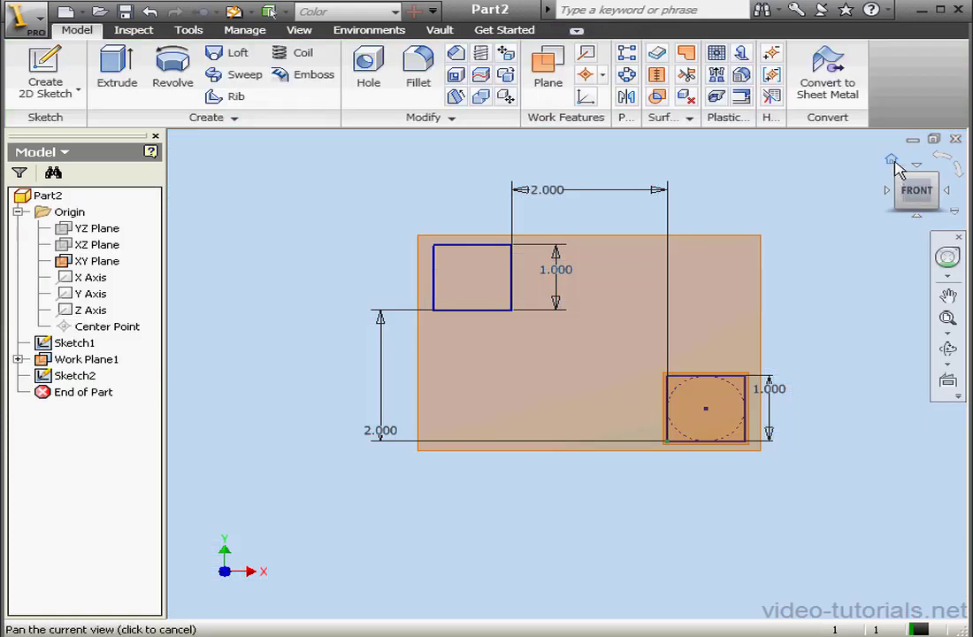
pyautogui.click(891, 160)
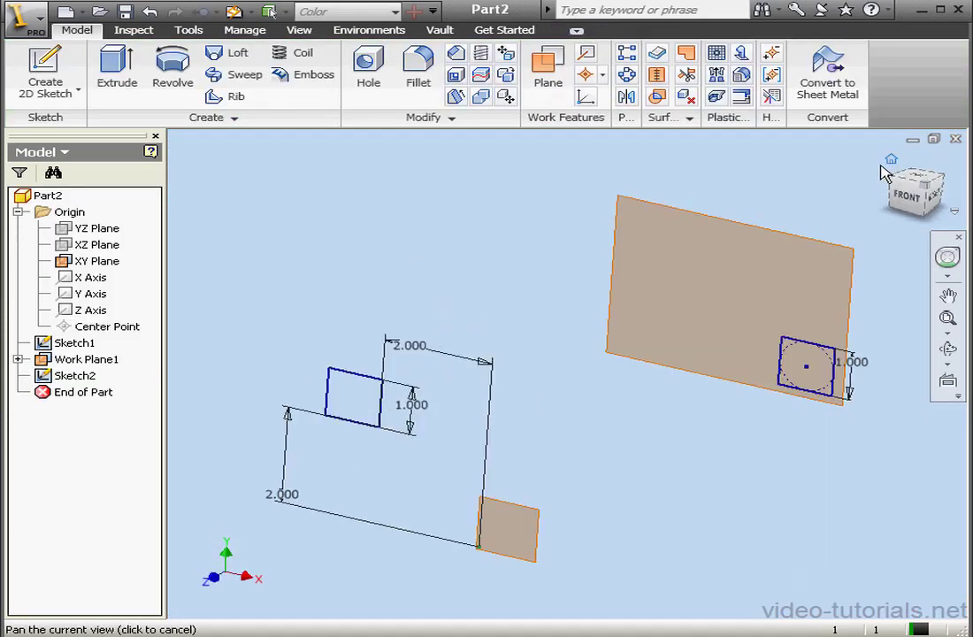
pyautogui.rightClick(94, 261)
pyautogui.click(159, 404)
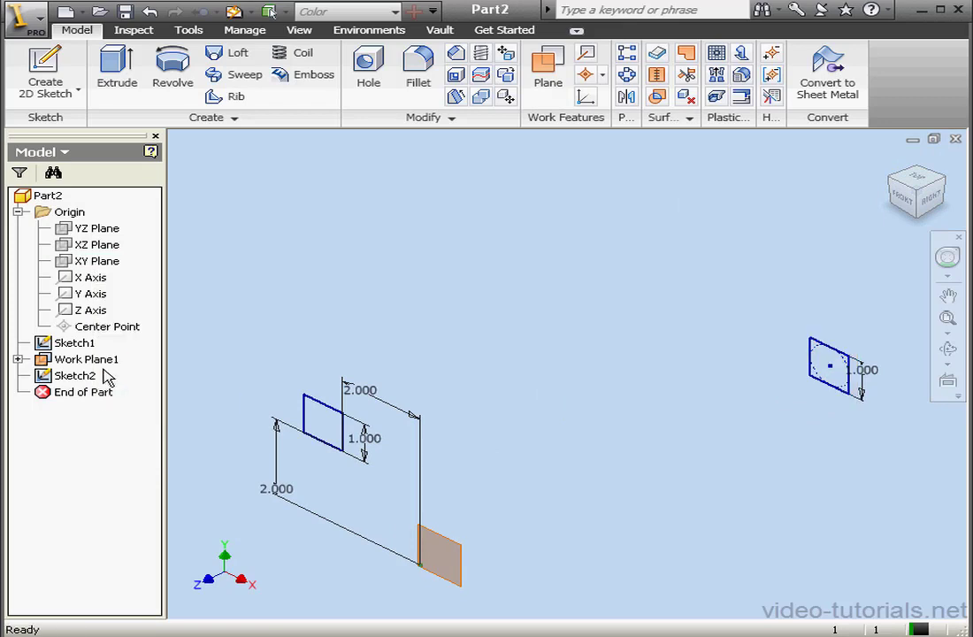
pyautogui.click(88, 360)
pyautogui.rightClick(89, 359)
pyautogui.click(132, 561)
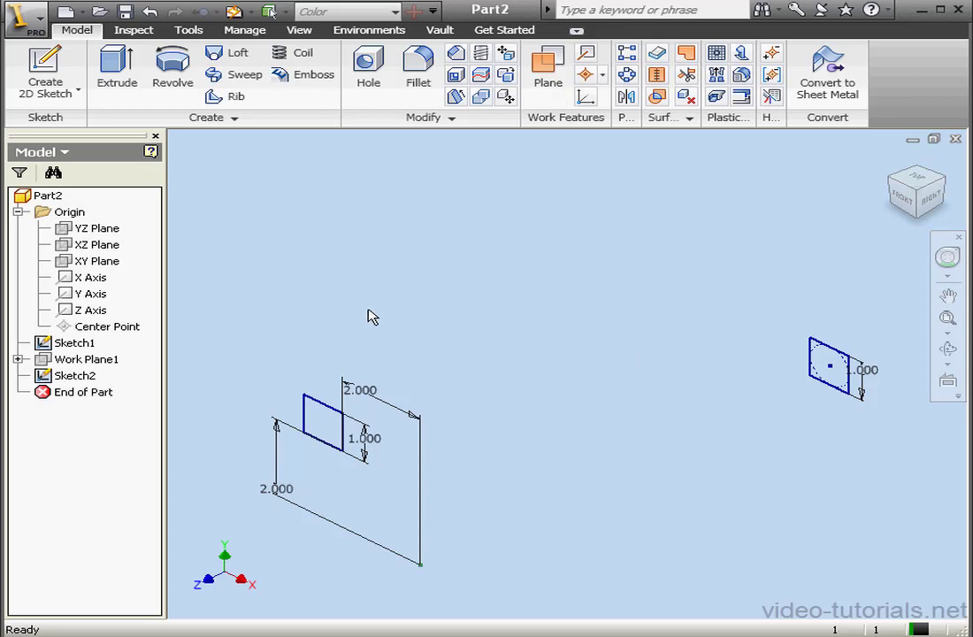
pyautogui.click(86, 99)
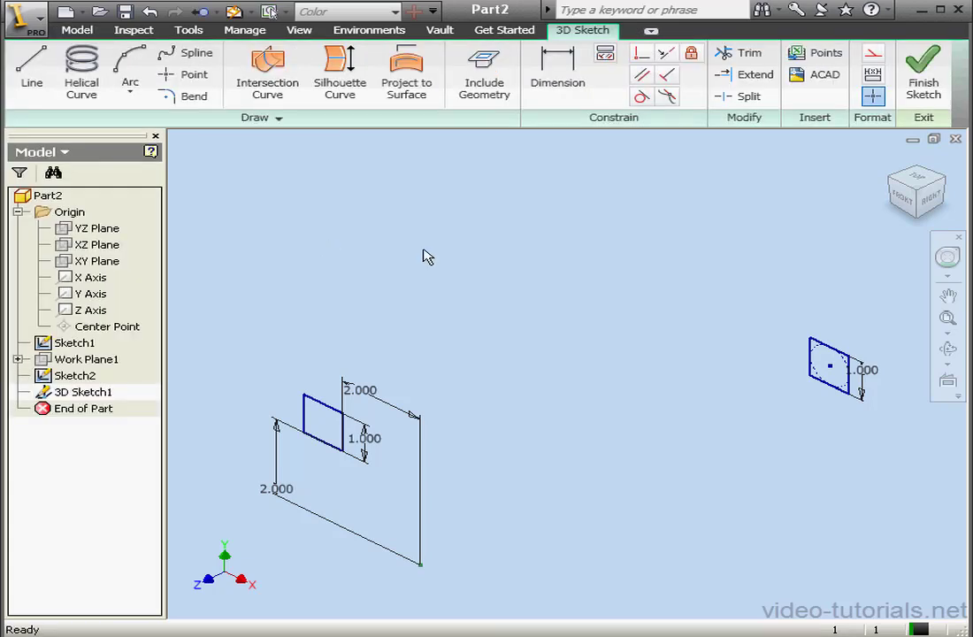
# Include the existing geometry and draw a short 3D line from the small square's corner
pyautogui.click(493, 82)
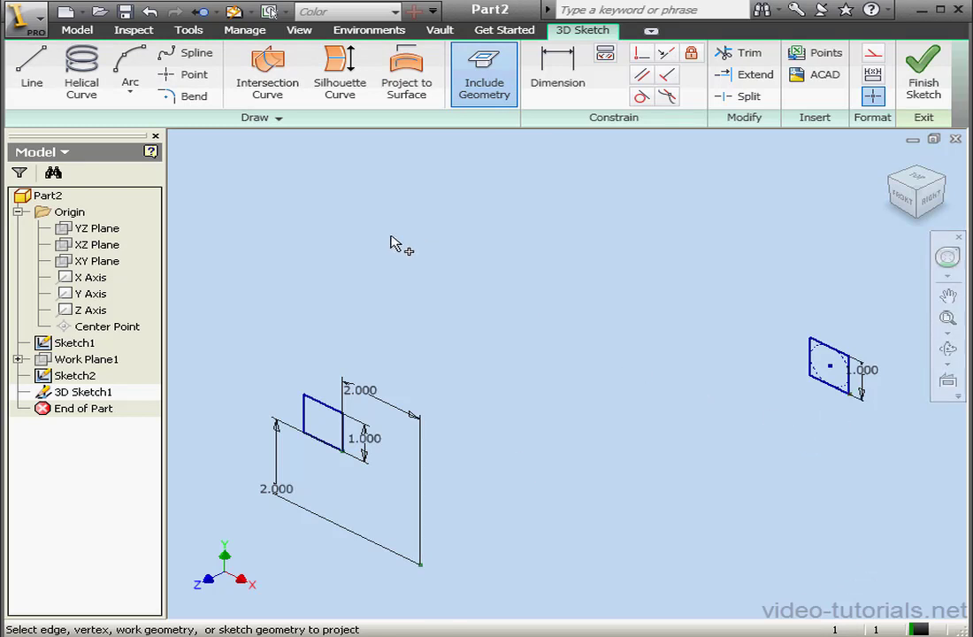
pyautogui.click(36, 71)
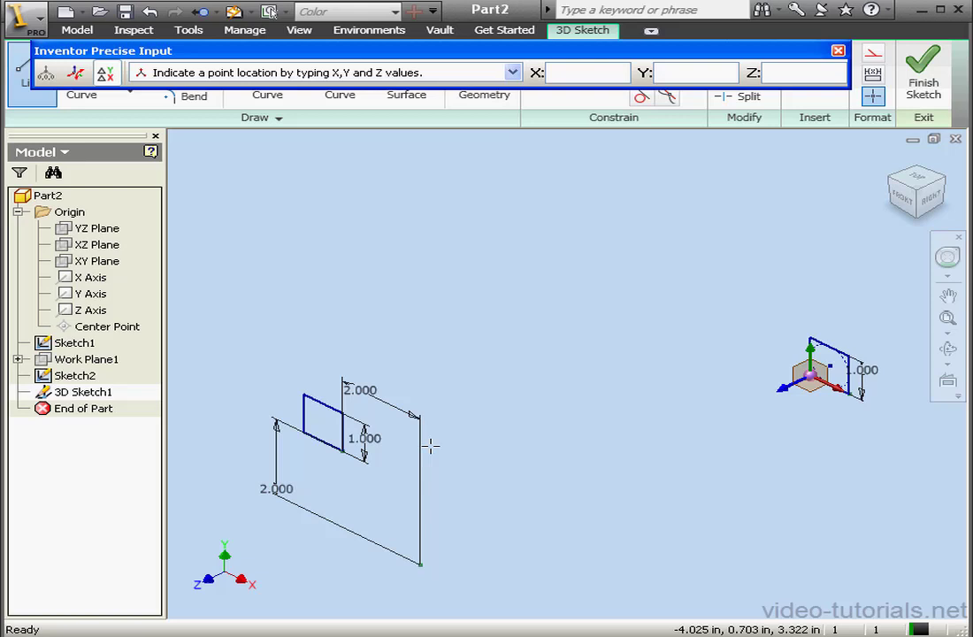
pyautogui.click(344, 450)
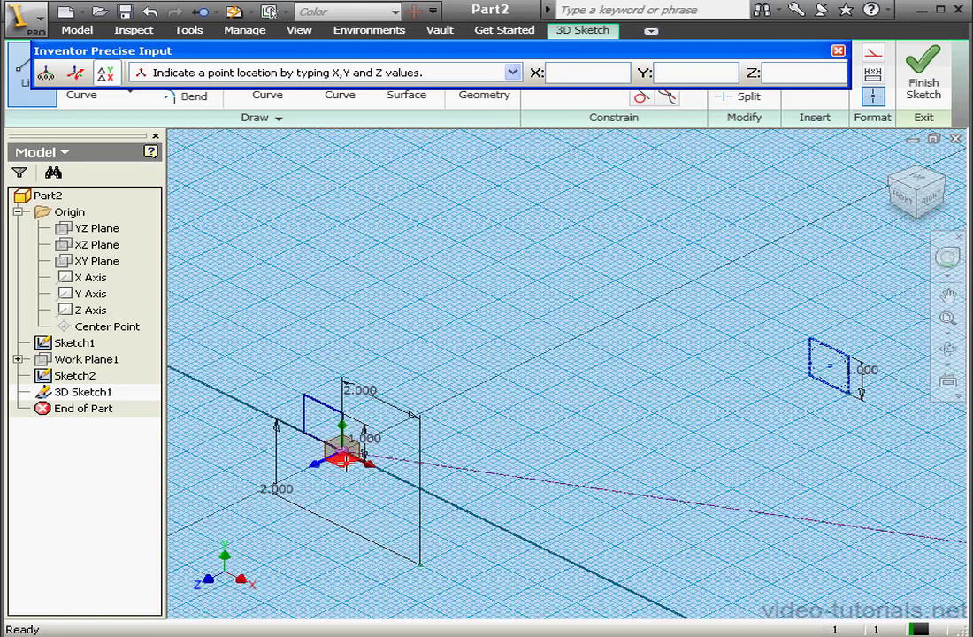
pyautogui.click(351, 454)
pyautogui.write('0')
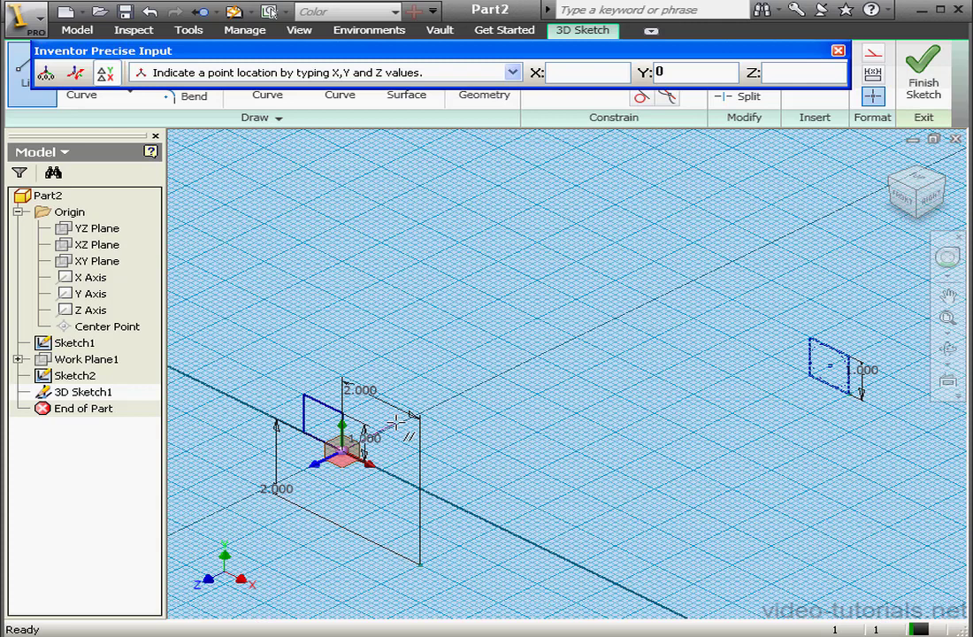
pyautogui.click(396, 423)
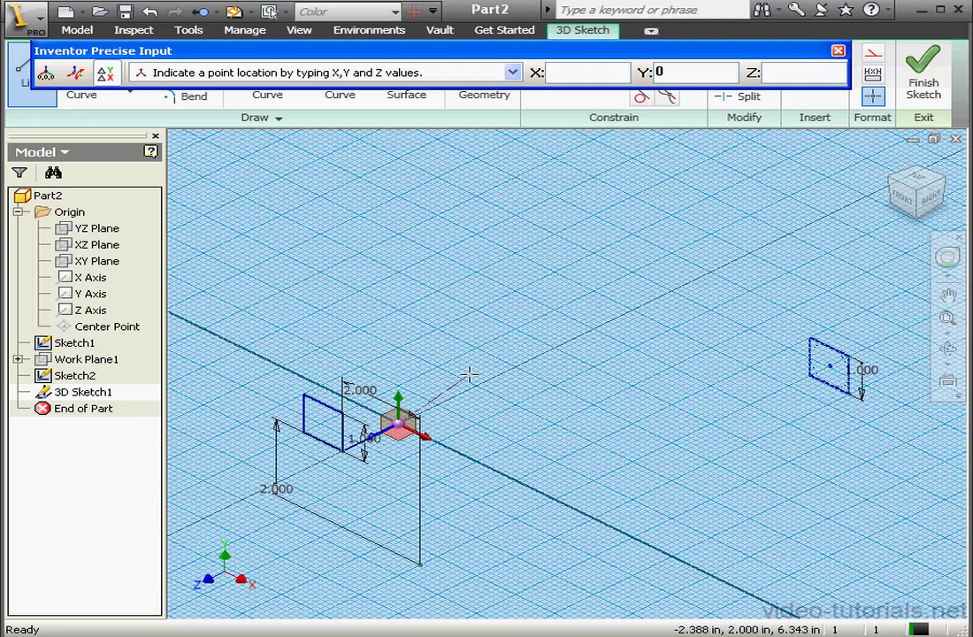
pyautogui.rightClick(469, 376)
pyautogui.click(507, 387)
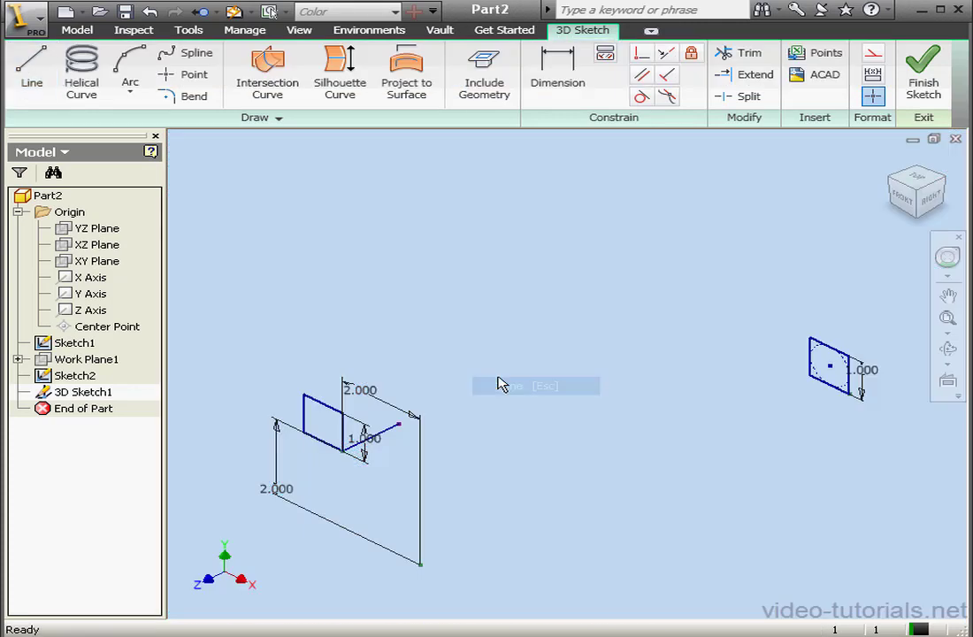
# Dimension the short line's length to 1.000
pyautogui.click(556, 75)
pyautogui.click(392, 432)
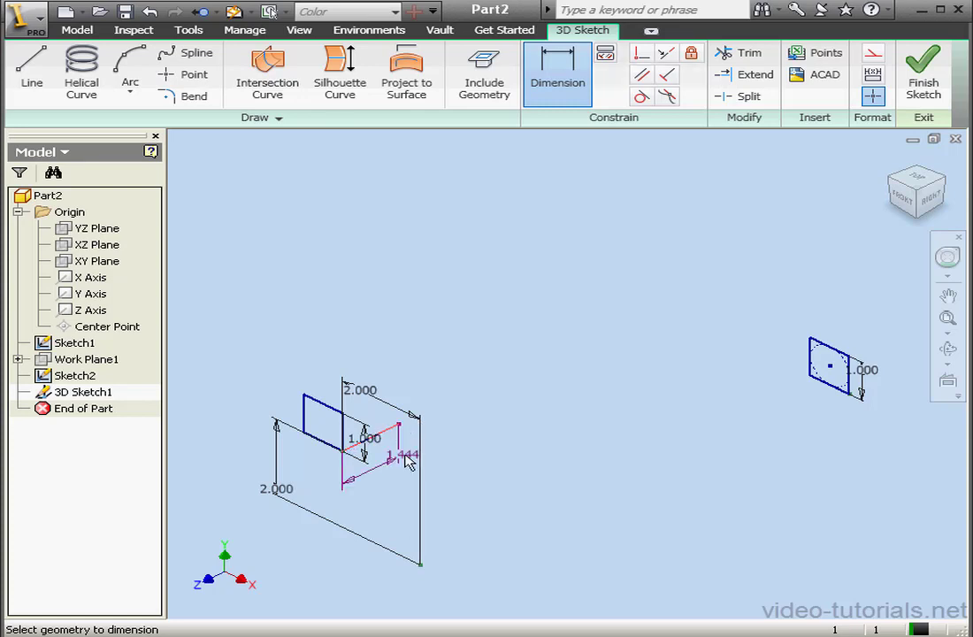
pyautogui.click(400, 456)
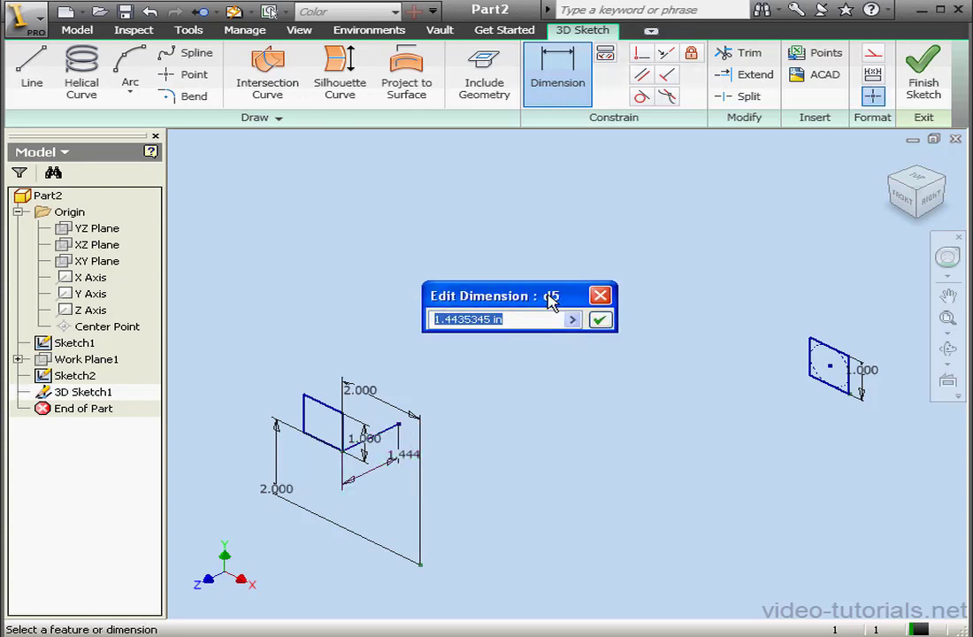
pyautogui.write('1')
pyautogui.click(606, 320)
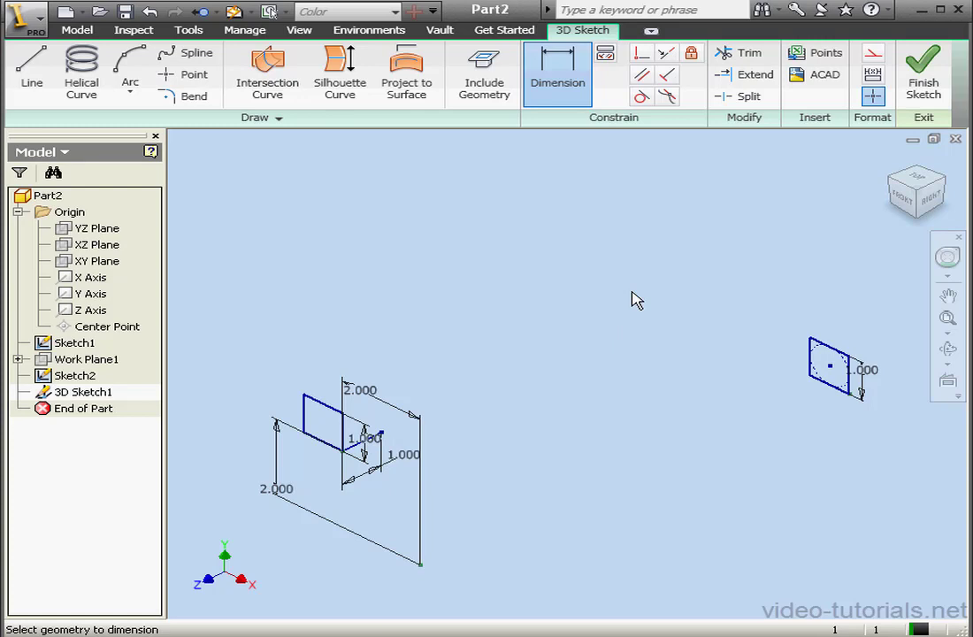
pyautogui.scroll(3, 831, 389)
pyautogui.moveTo(858, 391); pyautogui.dragTo(658, 358, button='middle')
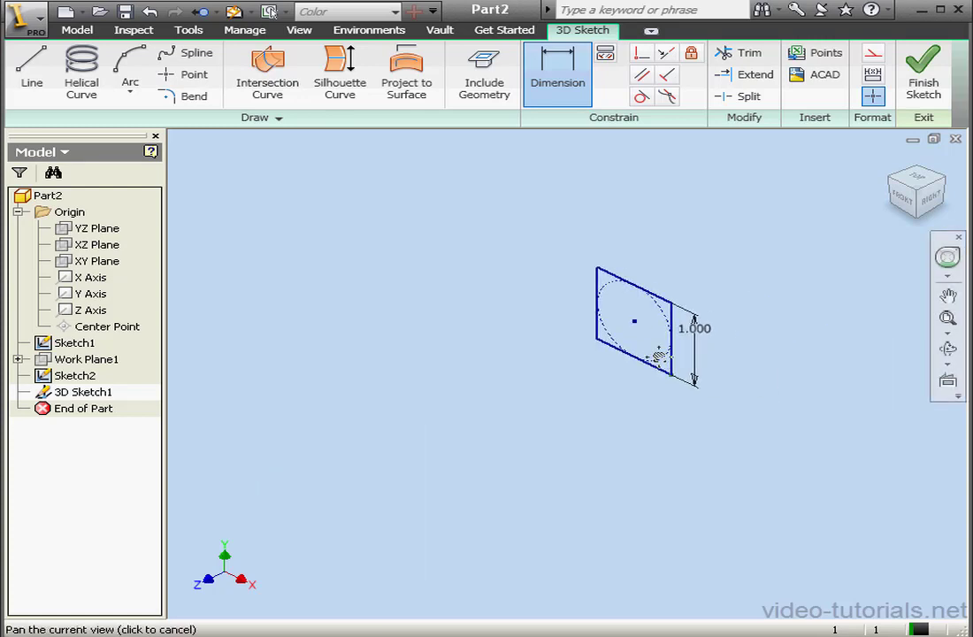
pyautogui.scroll(2, 619, 354)
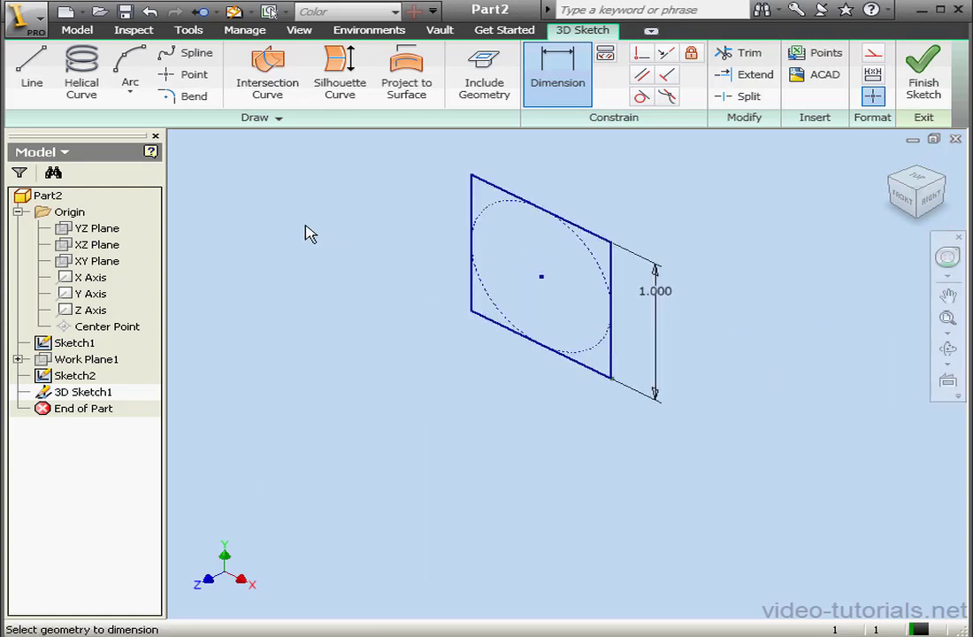
# Draw a second 3D line from the circle square's lower corner, ending at Y = 0
pyautogui.click(33, 73)
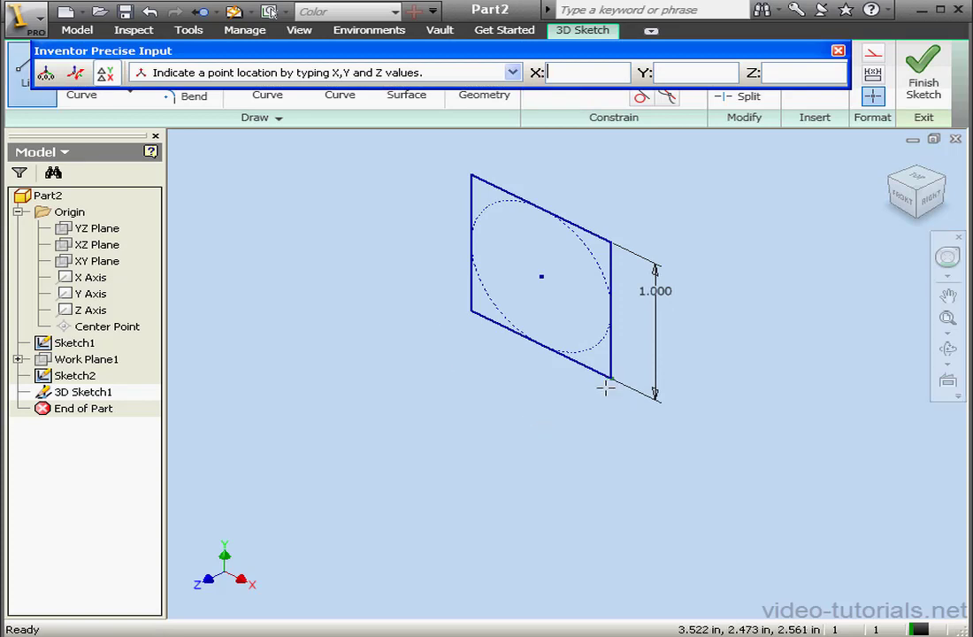
pyautogui.scroll(-5, 609, 384)
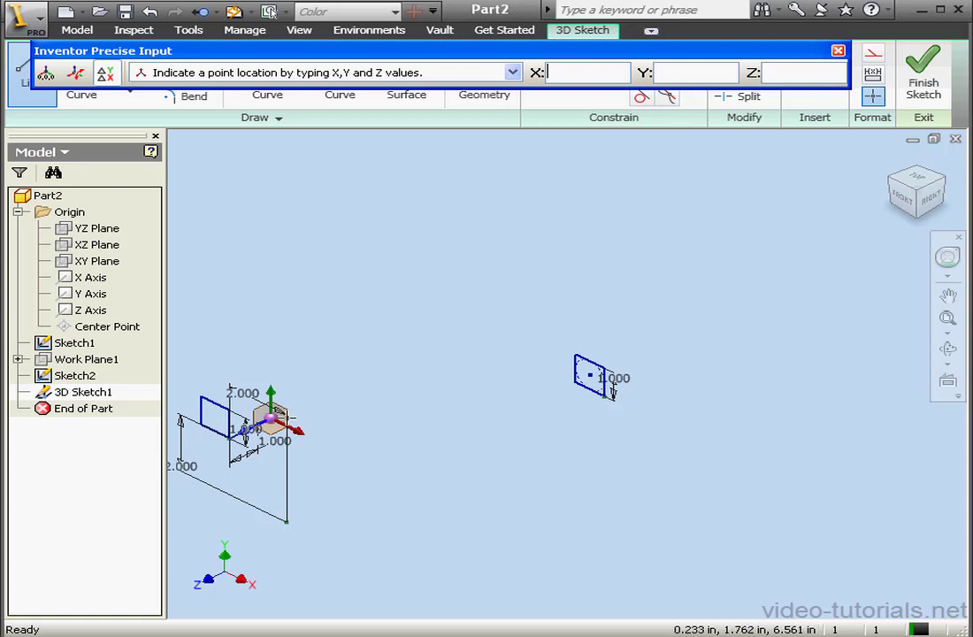
pyautogui.click(605, 396)
pyautogui.scroll(5, 601, 394)
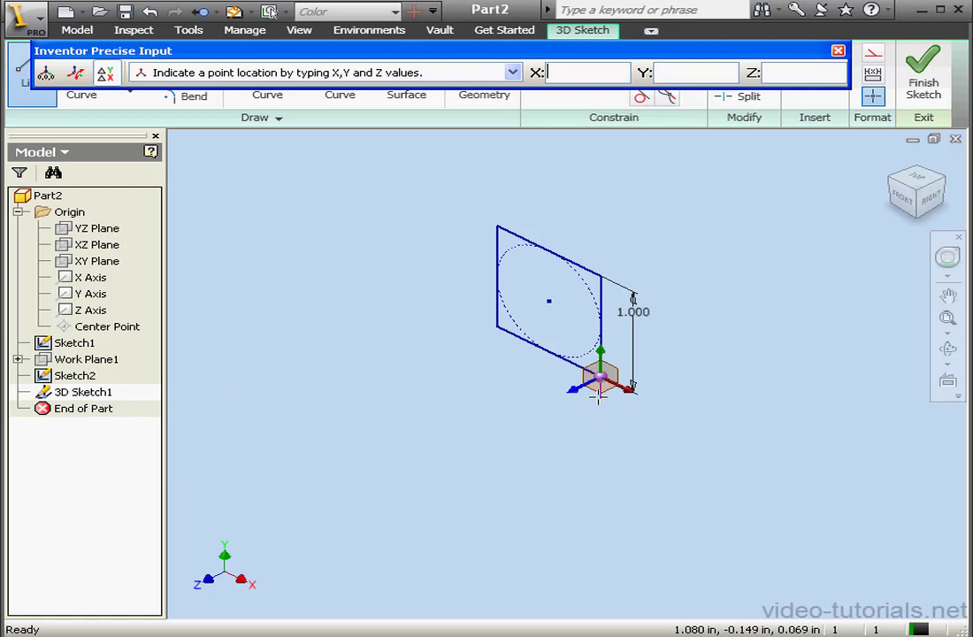
pyautogui.moveTo(599, 398); pyautogui.dragTo(734, 396, button='middle')
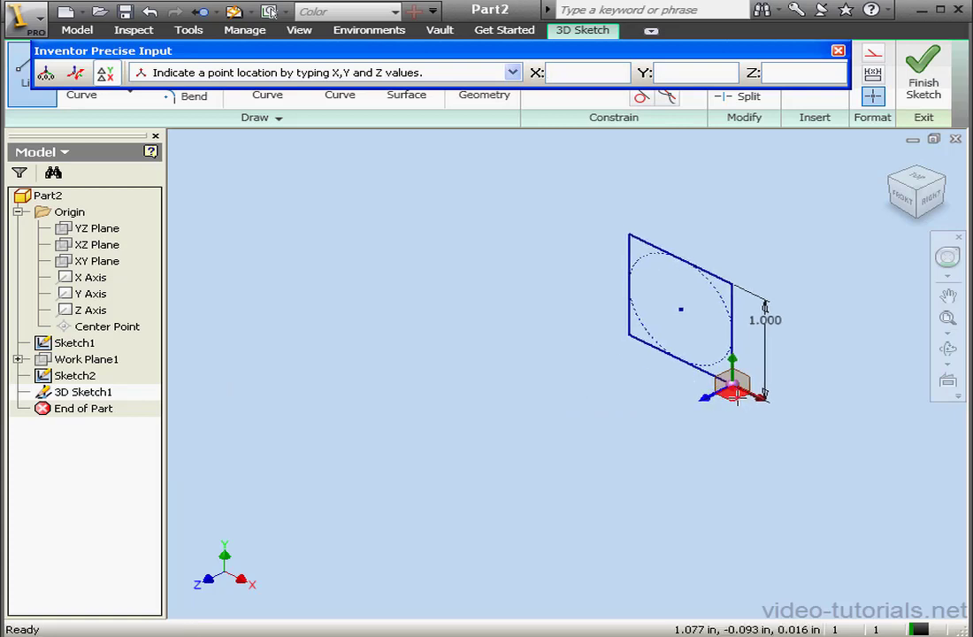
pyautogui.press('Tab')
pyautogui.press('Tab')
pyautogui.write('0')
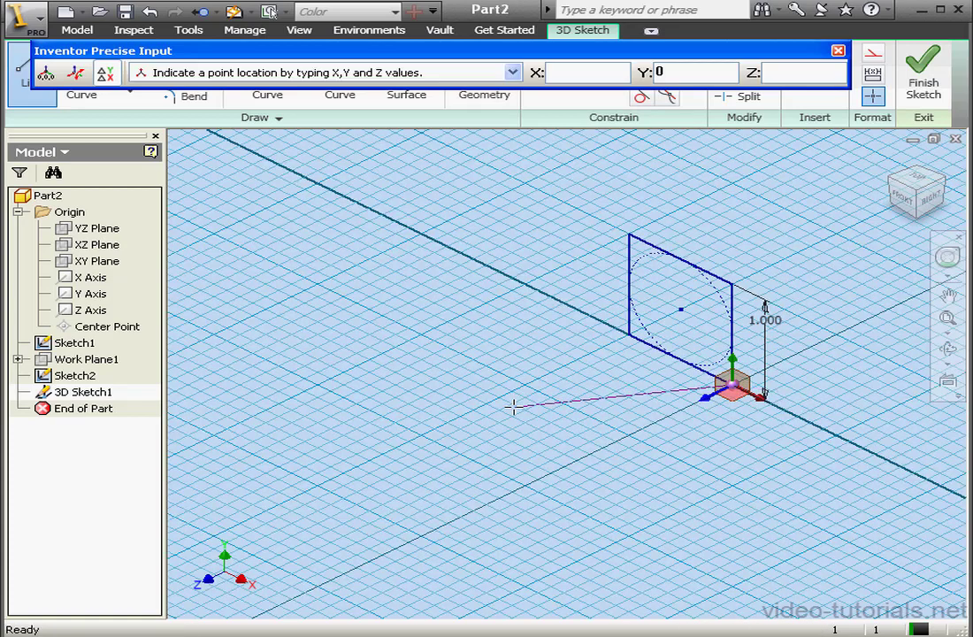
pyautogui.click(513, 407)
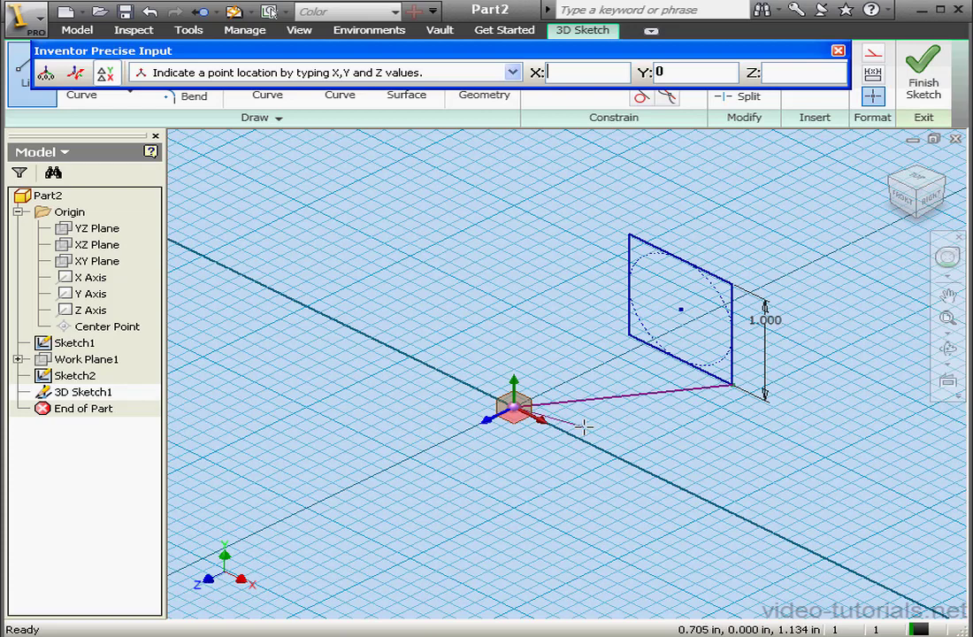
pyautogui.rightClick(584, 428)
pyautogui.click(633, 439)
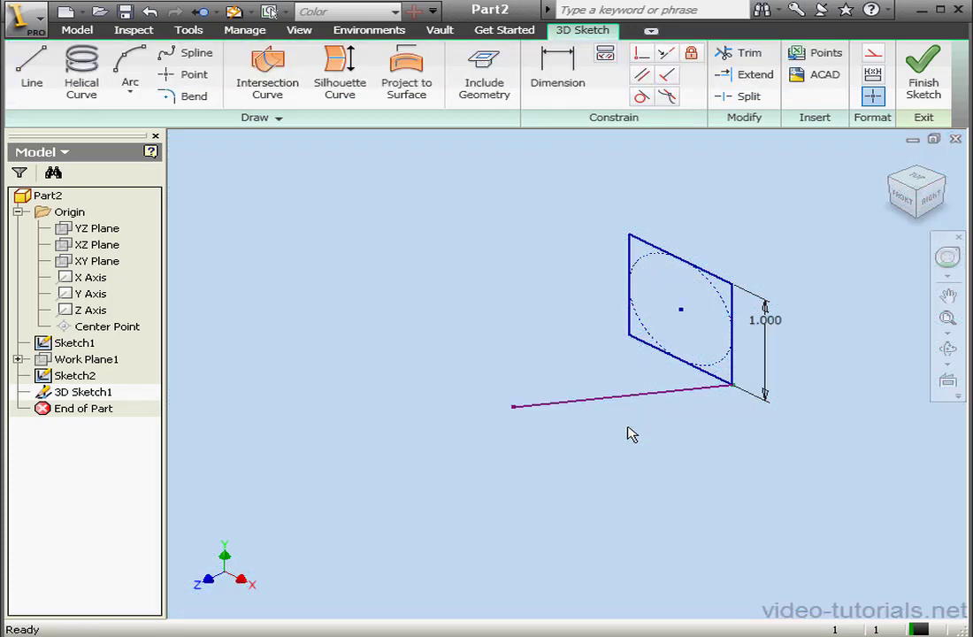
# Include the circle square's bottom and right edges in the 3D sketch
pyautogui.click(484, 80)
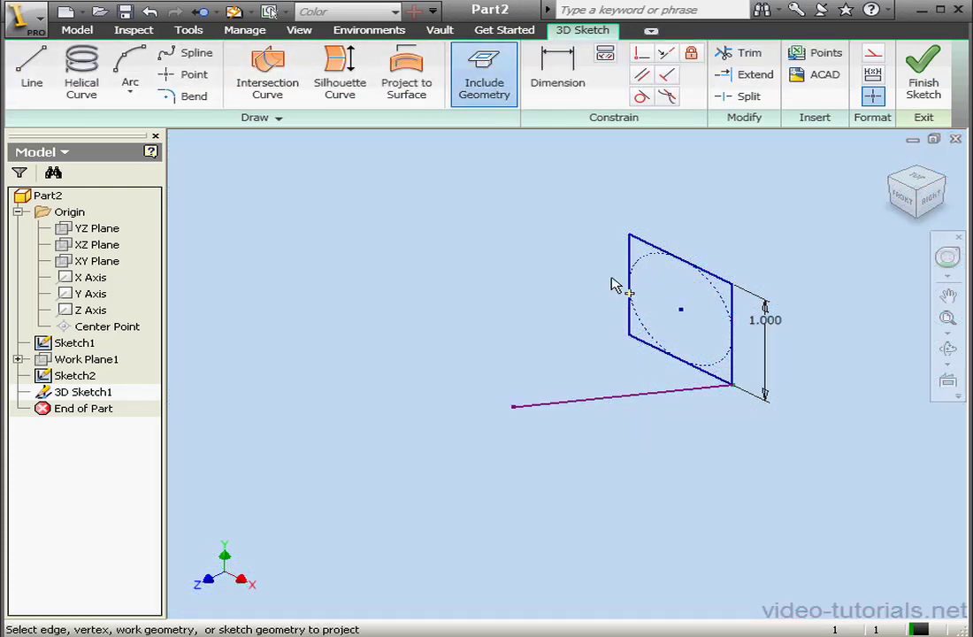
pyautogui.click(677, 365)
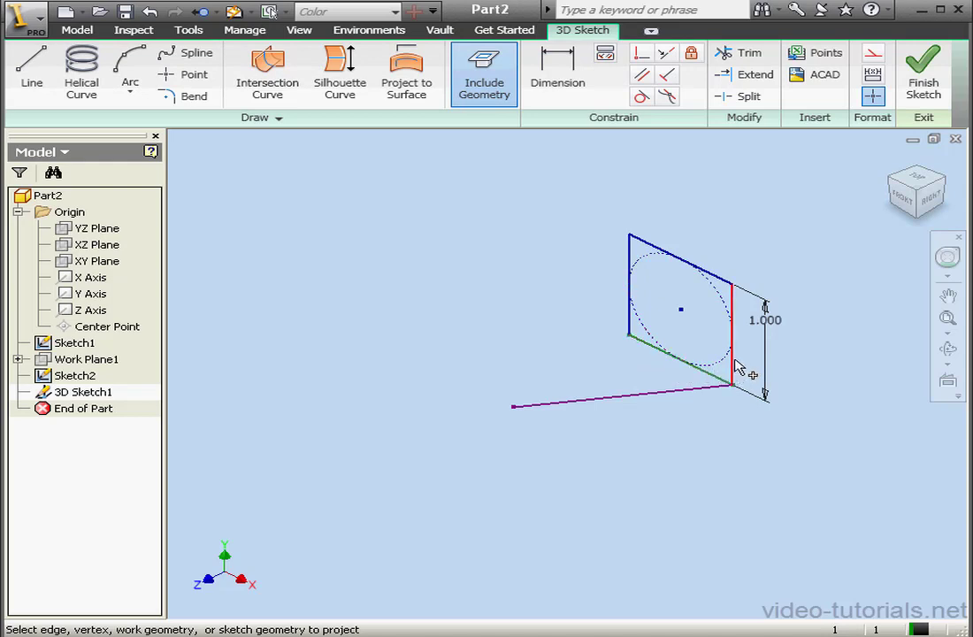
pyautogui.click(733, 364)
# Angle the second line 45° to the bottom edge and 90° to the right edge
pyautogui.click(558, 75)
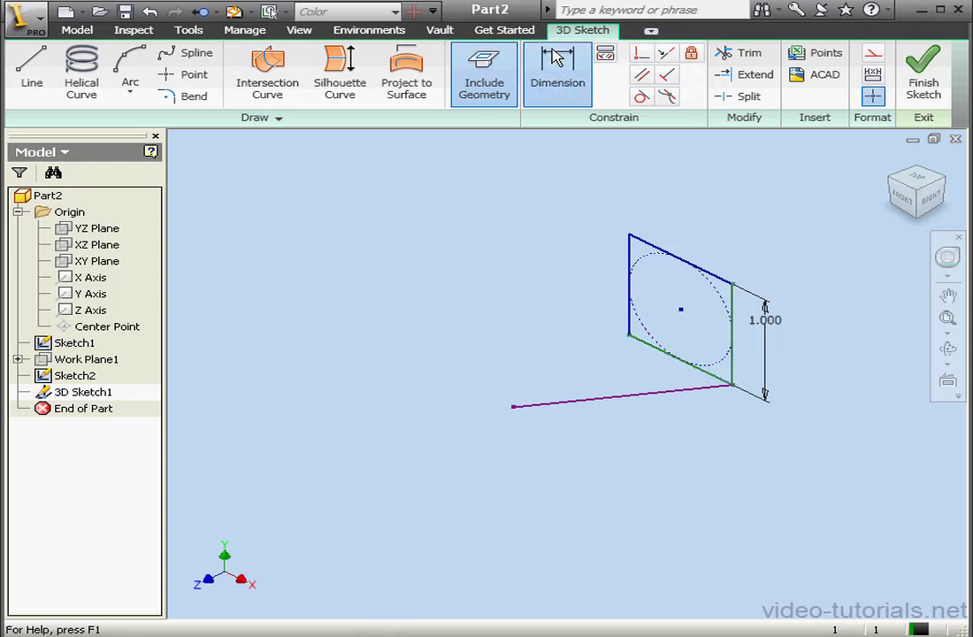
pyautogui.click(681, 363)
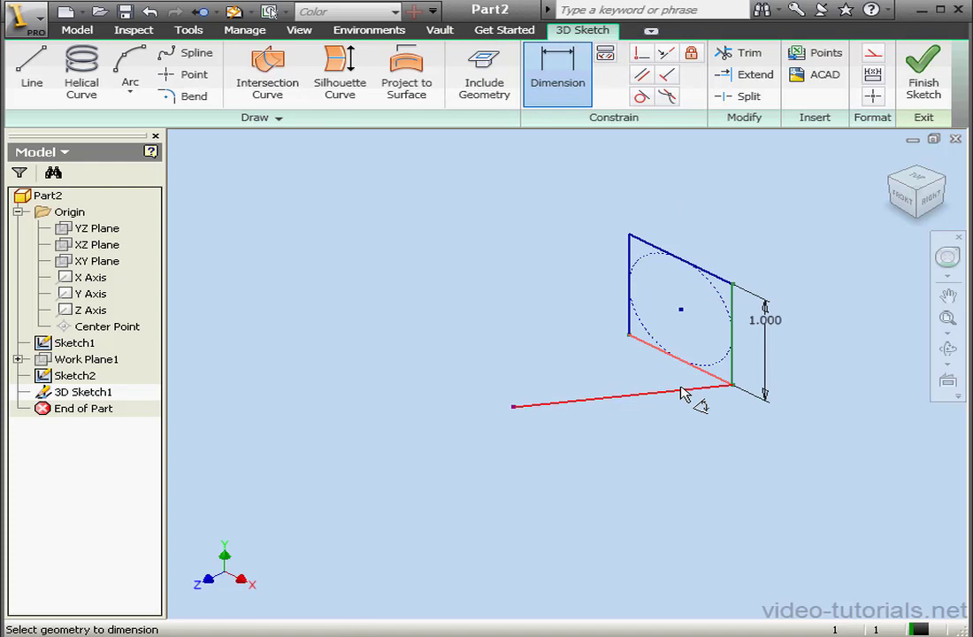
pyautogui.click(684, 398)
pyautogui.click(621, 386)
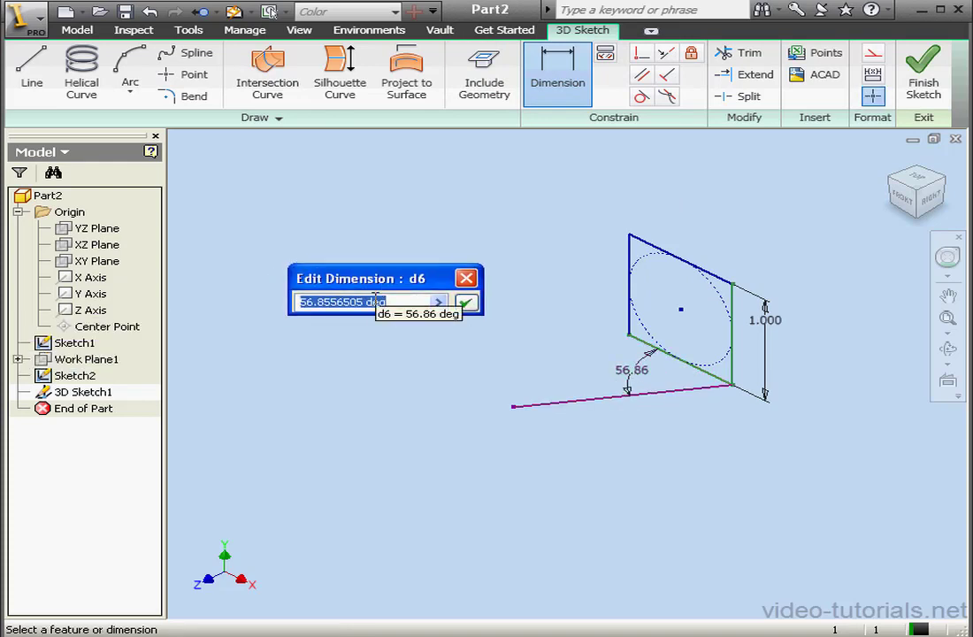
pyautogui.write('45')
pyautogui.click(465, 303)
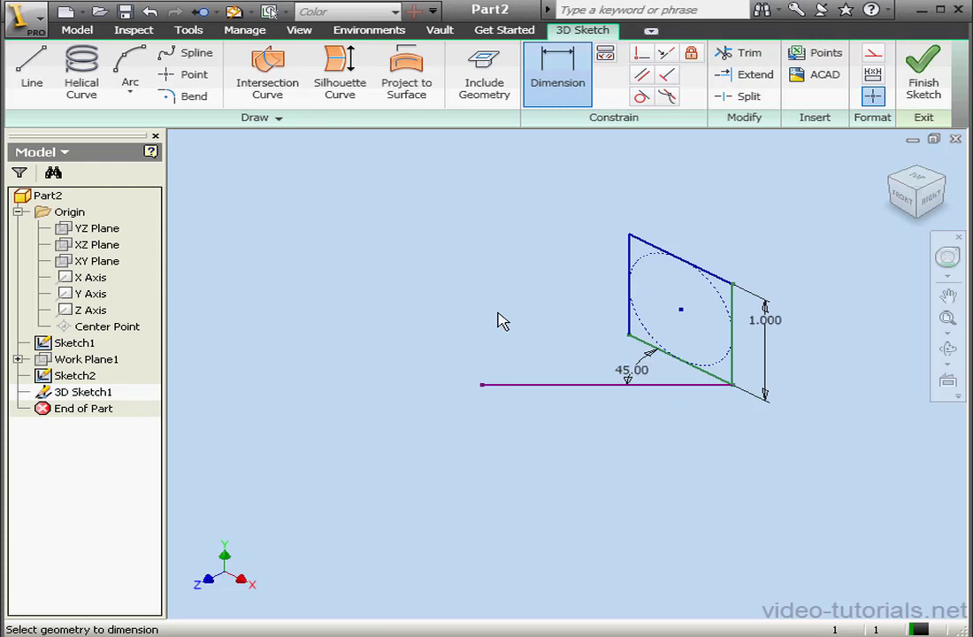
pyautogui.click(674, 386)
pyautogui.click(732, 374)
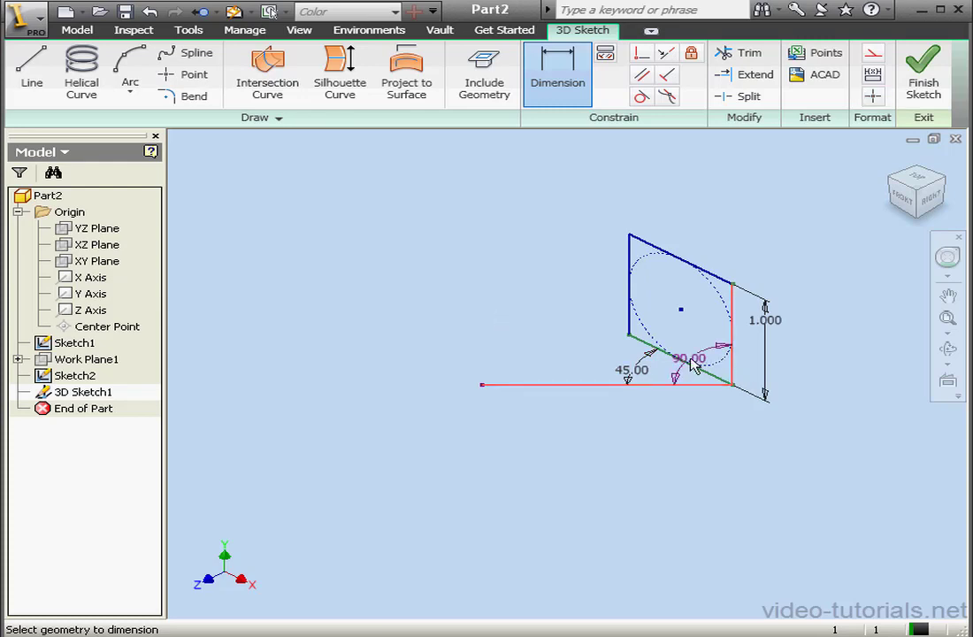
pyautogui.click(690, 364)
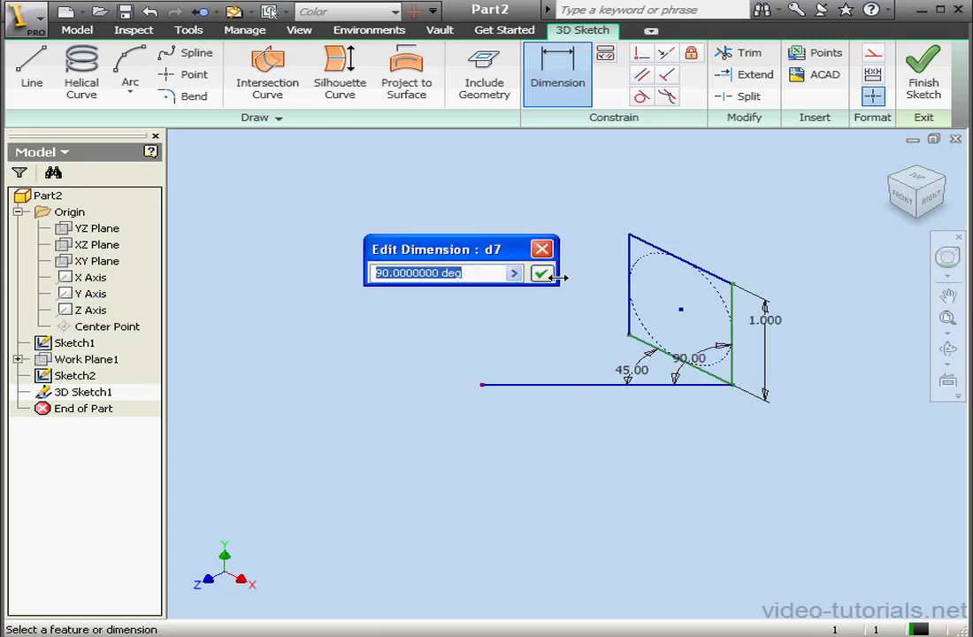
pyautogui.click(540, 271)
# Set the second line's length to 1.000
pyautogui.click(624, 387)
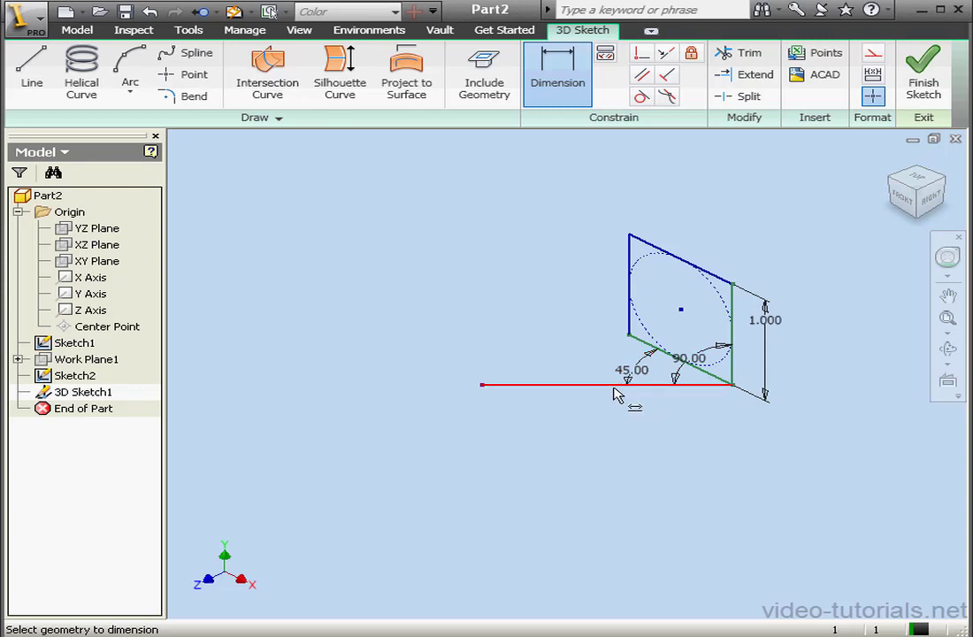
pyautogui.click(606, 447)
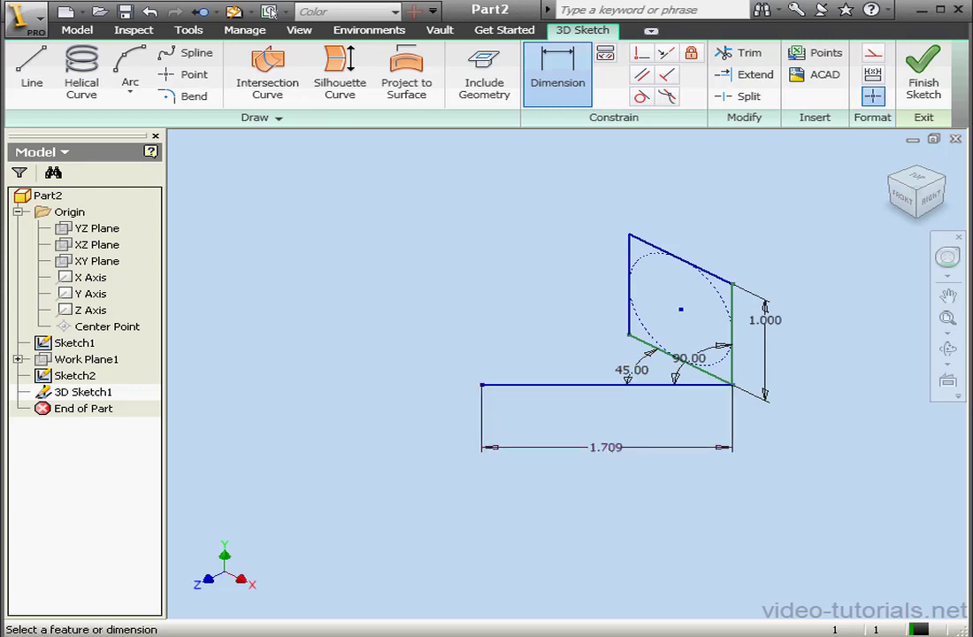
pyautogui.write('1')
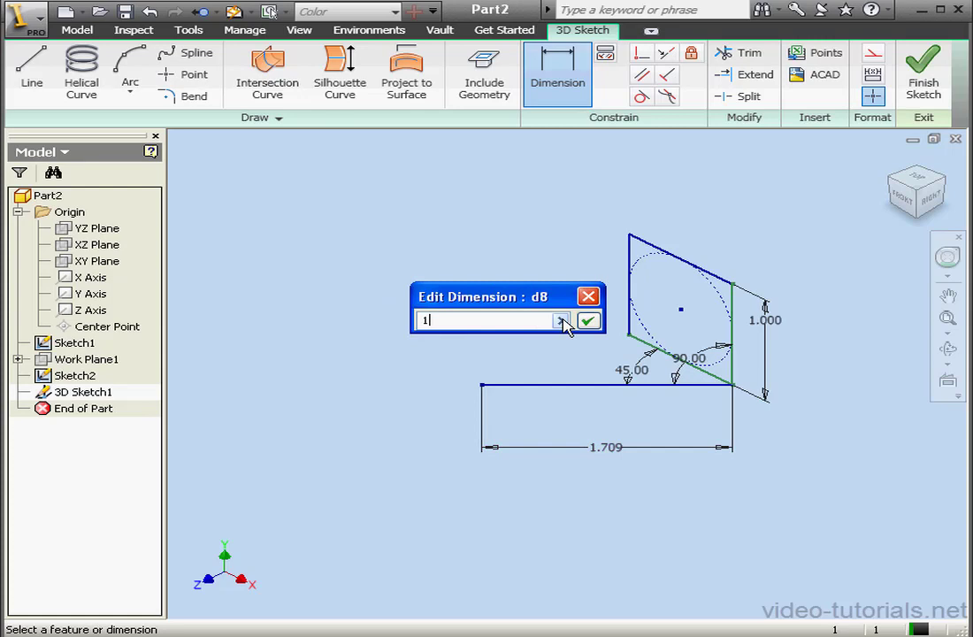
pyautogui.click(588, 320)
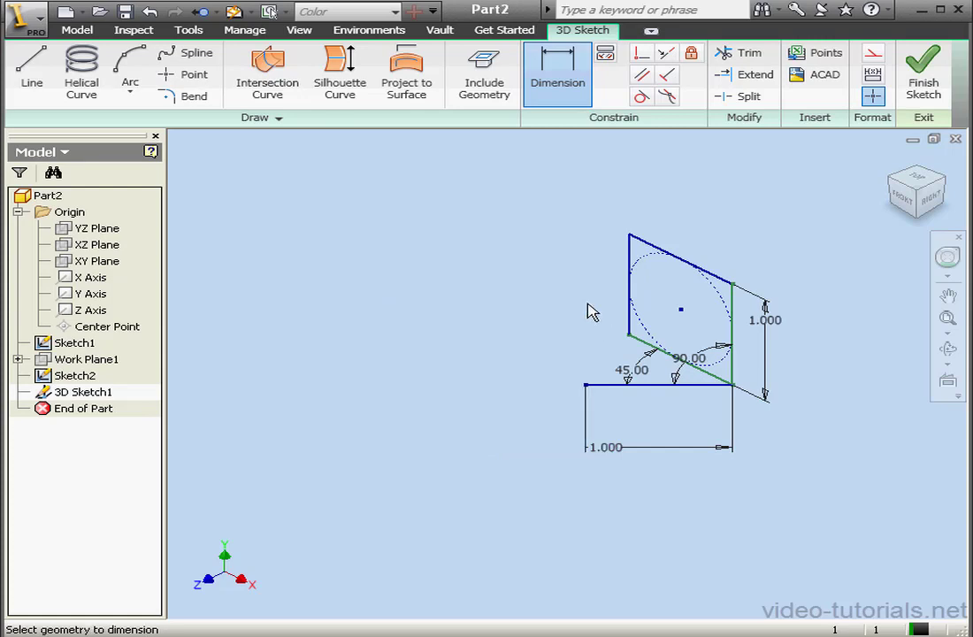
pyautogui.scroll(-4, 488, 352)
pyautogui.moveTo(488, 352)
pyautogui.mouseDown(button='middle')
pyautogui.moveTo(651, 332)
pyautogui.moveTo(665, 341)
pyautogui.mouseUp(button='middle')
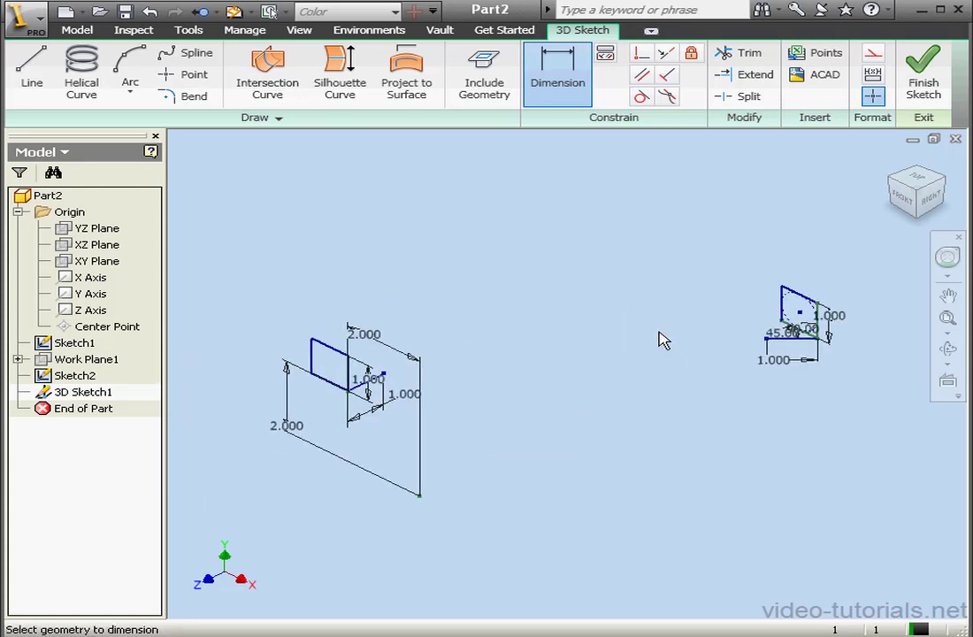
# Draw a 3D line from the left section's endpoint to the right short line's end
pyautogui.click(189, 54)
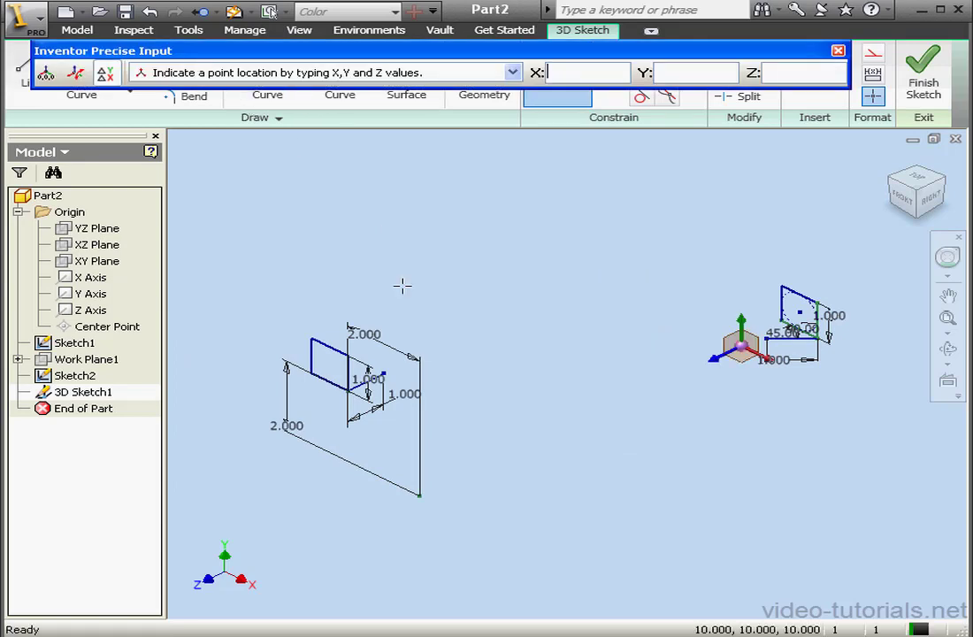
pyautogui.click(383, 372)
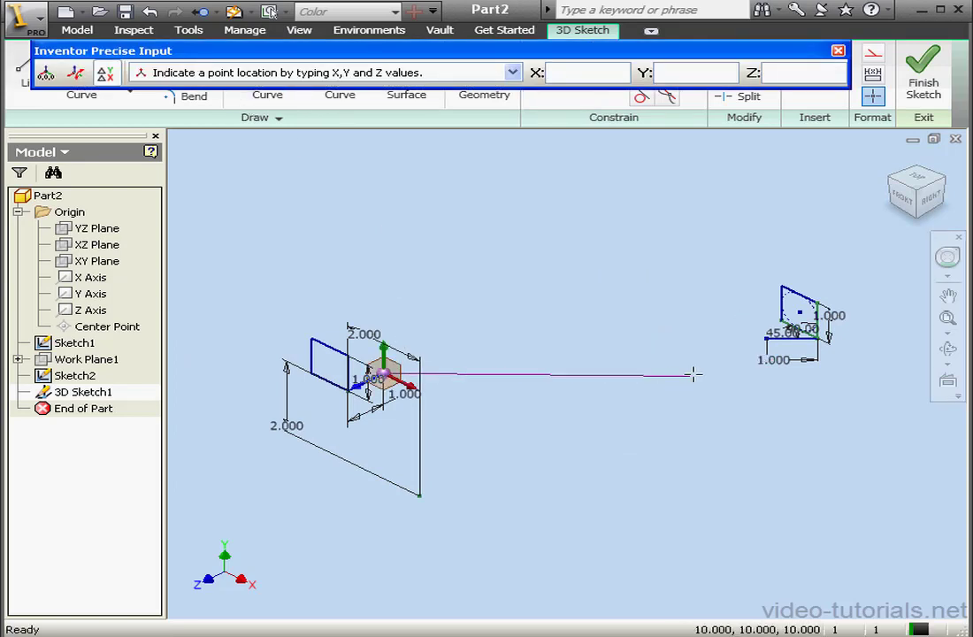
pyautogui.click(766, 337)
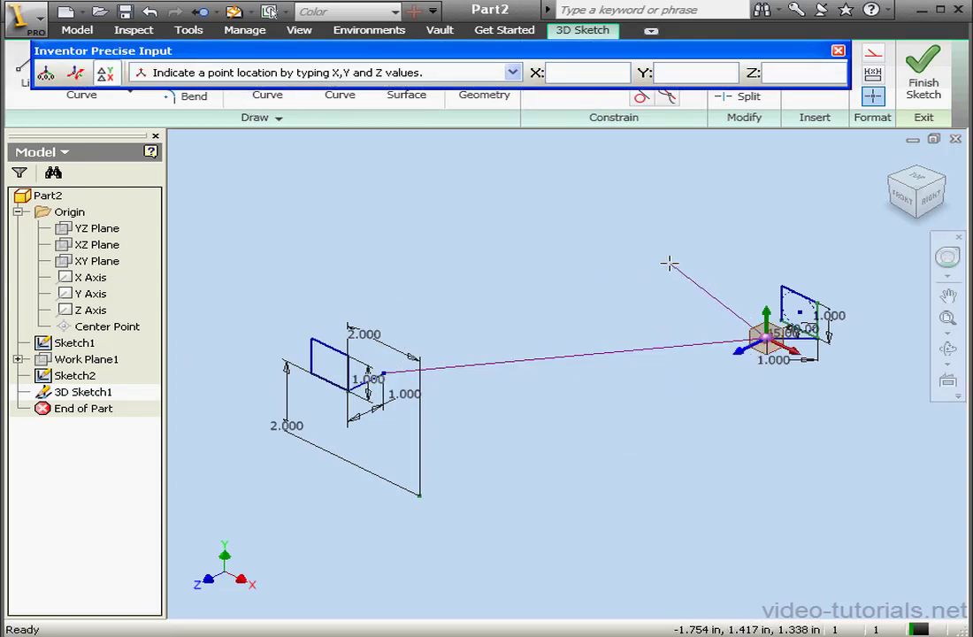
pyautogui.rightClick(670, 265)
pyautogui.click(712, 275)
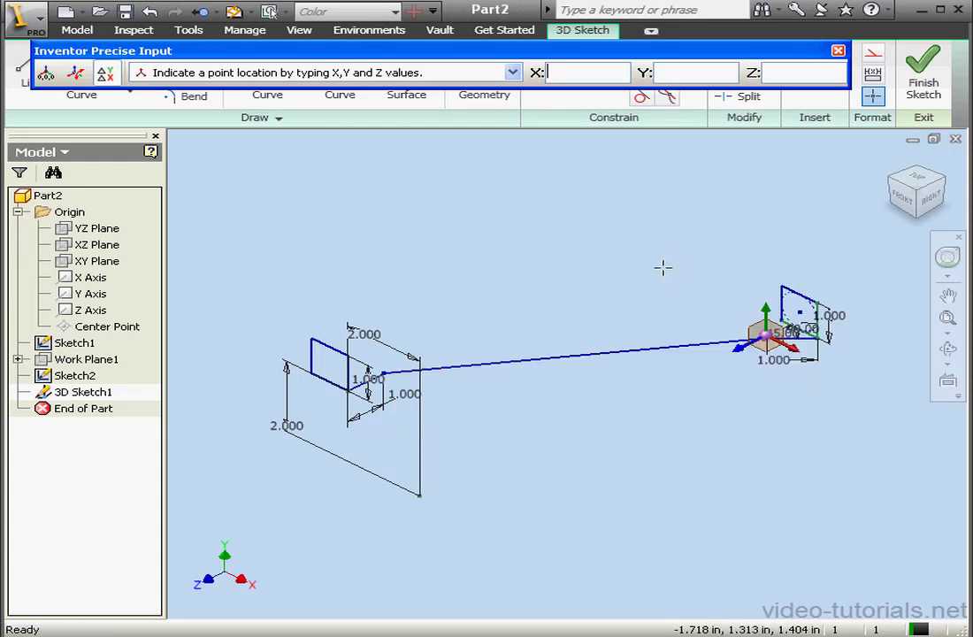
pyautogui.rightClick(645, 255)
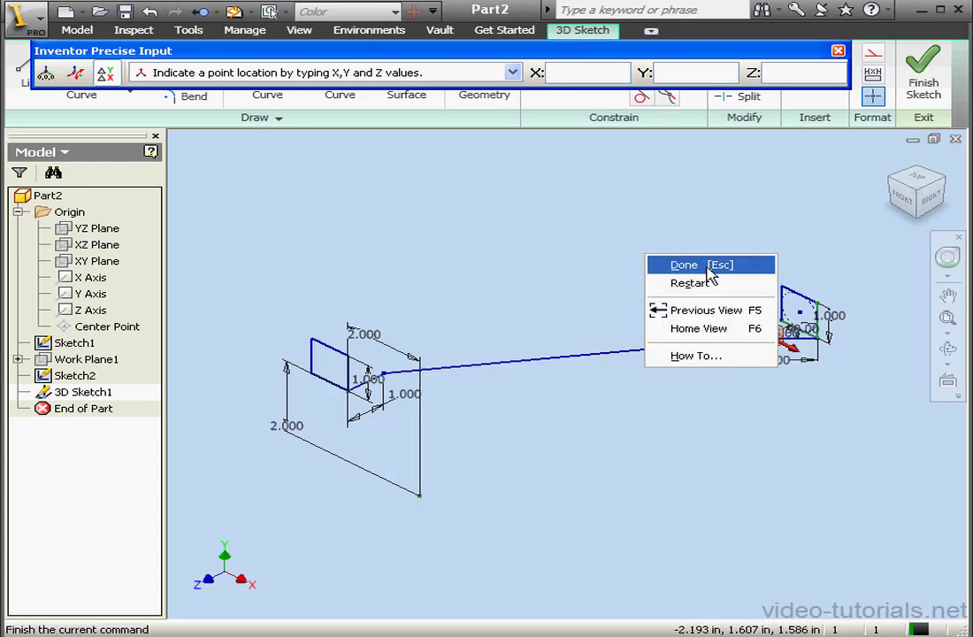
pyautogui.click(688, 265)
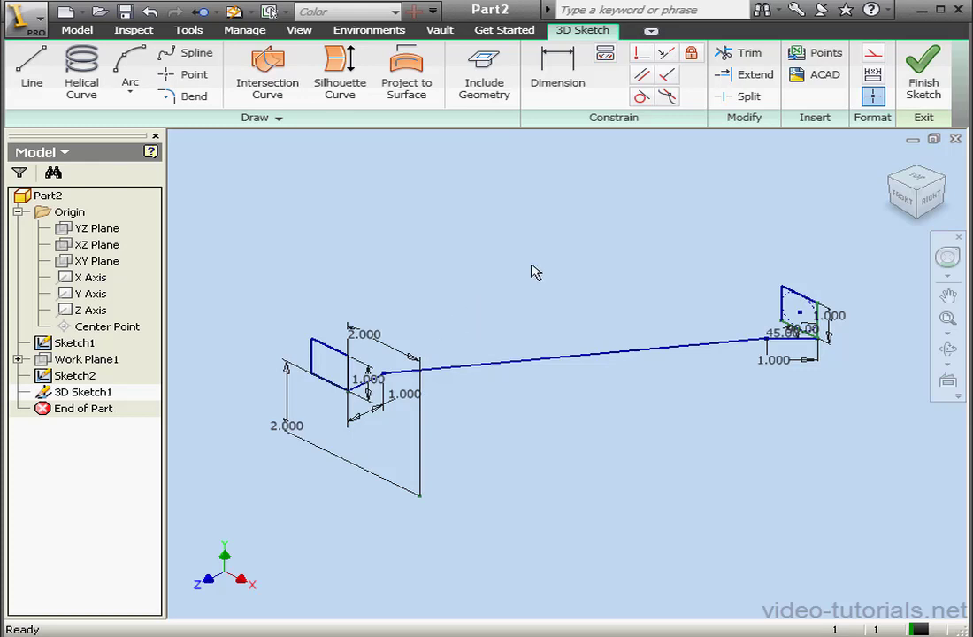
# Apply Smooth constraints joining the connecting curve to both short lines
pyautogui.click(667, 95)
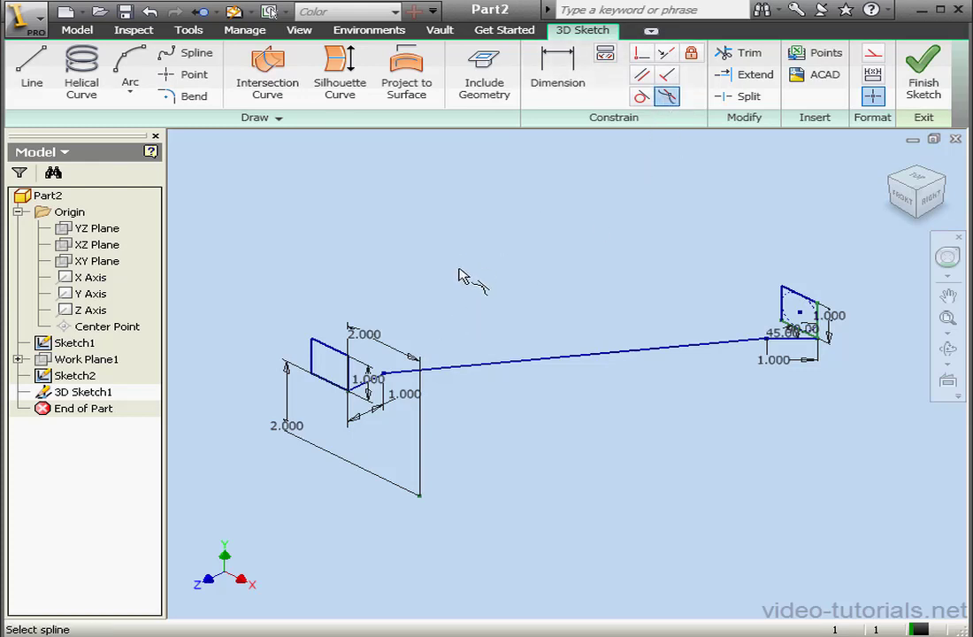
pyautogui.click(440, 364)
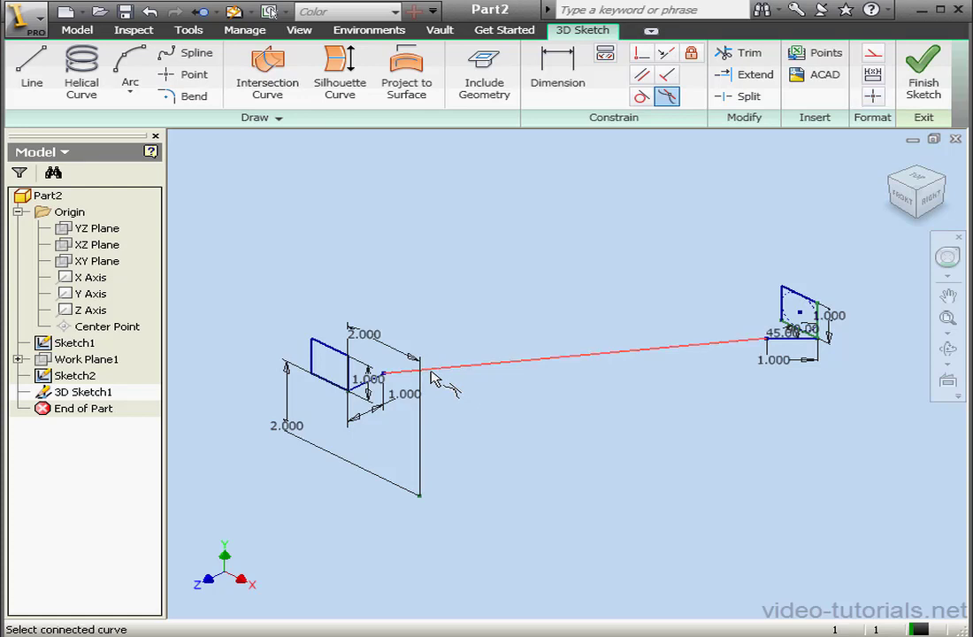
pyautogui.click(362, 385)
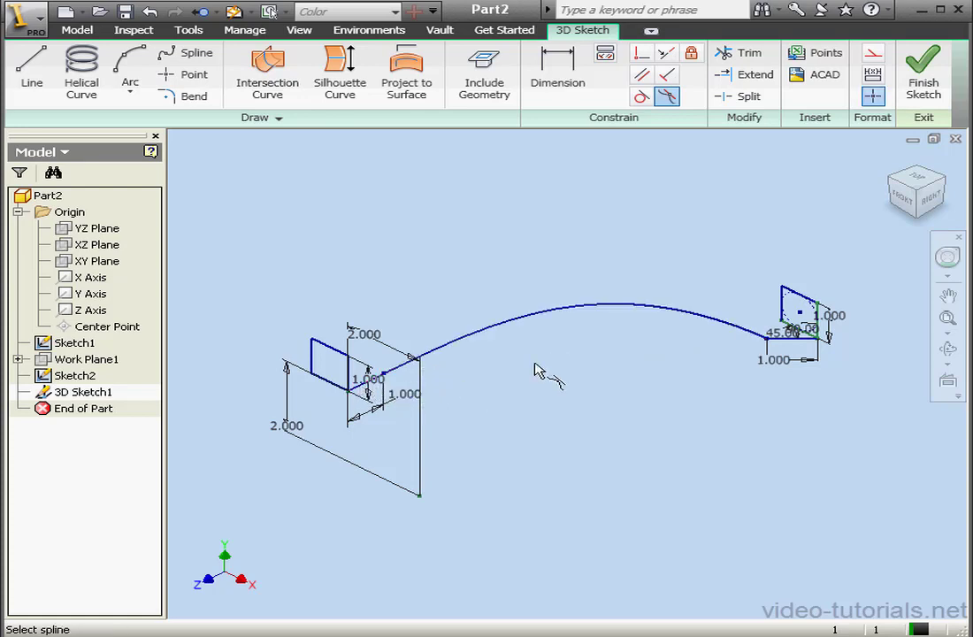
pyautogui.click(643, 306)
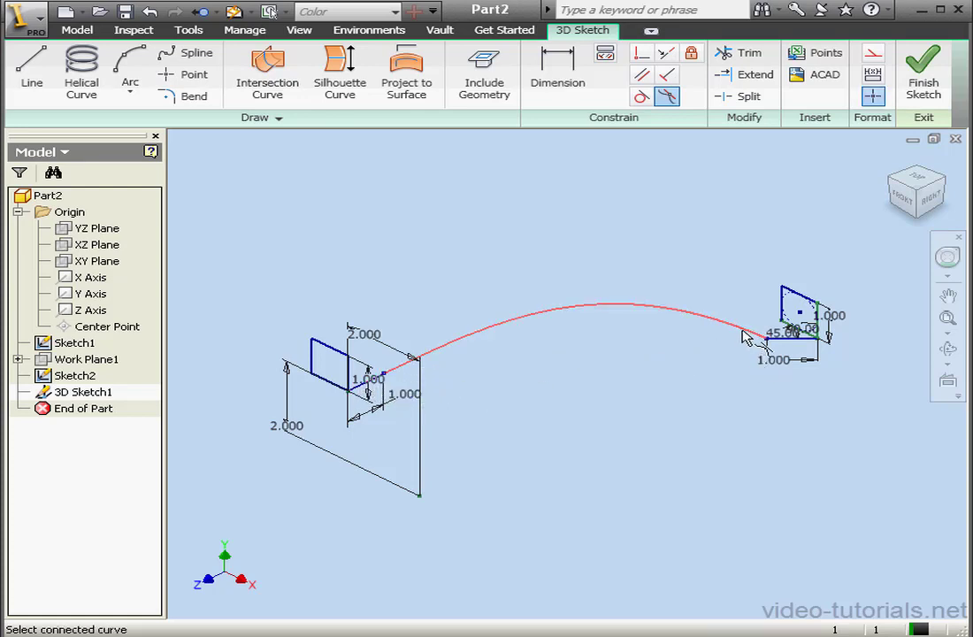
pyautogui.click(757, 344)
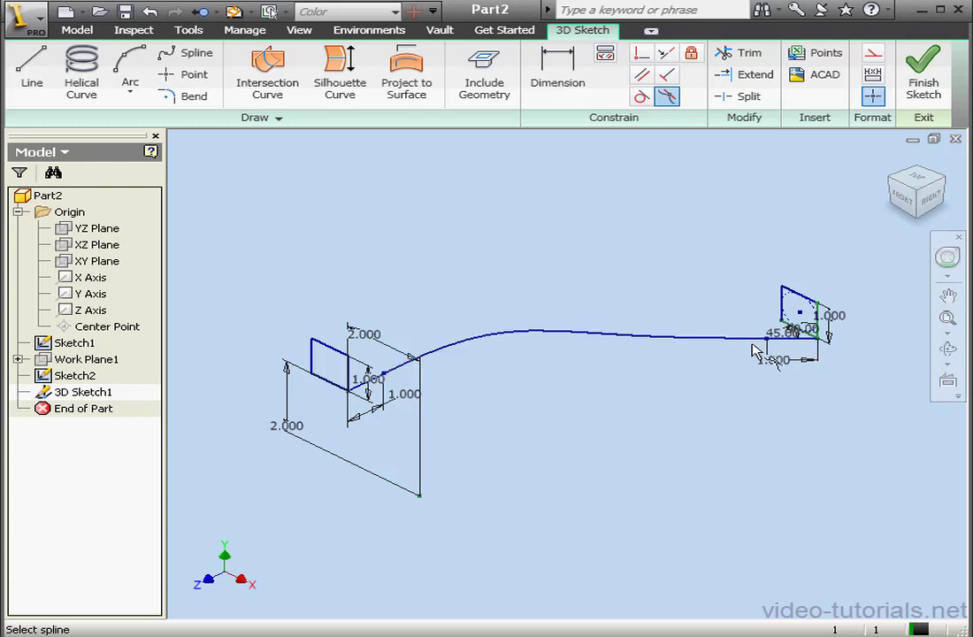
pyautogui.rightClick(624, 249)
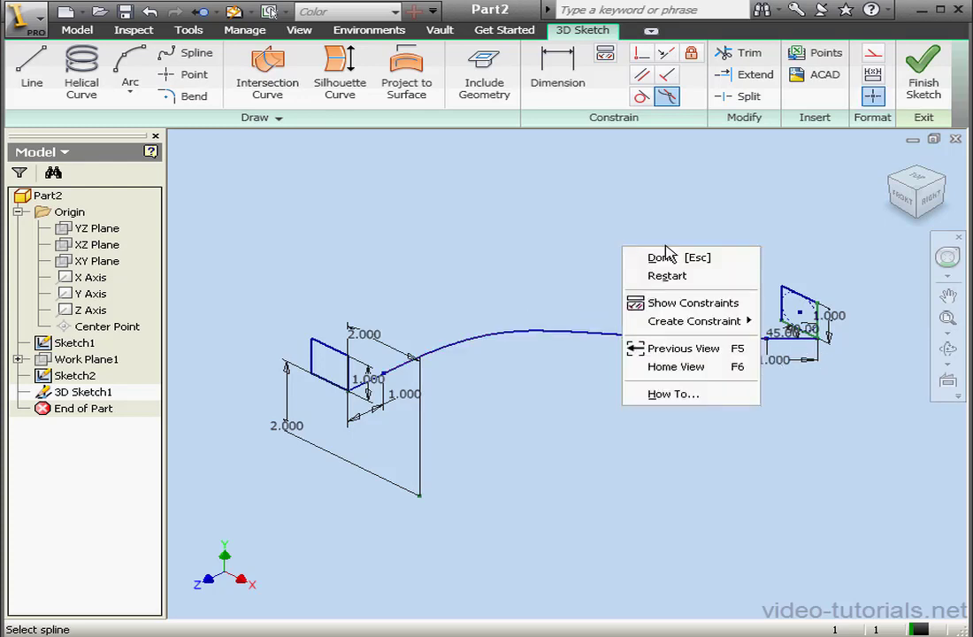
pyautogui.click(665, 257)
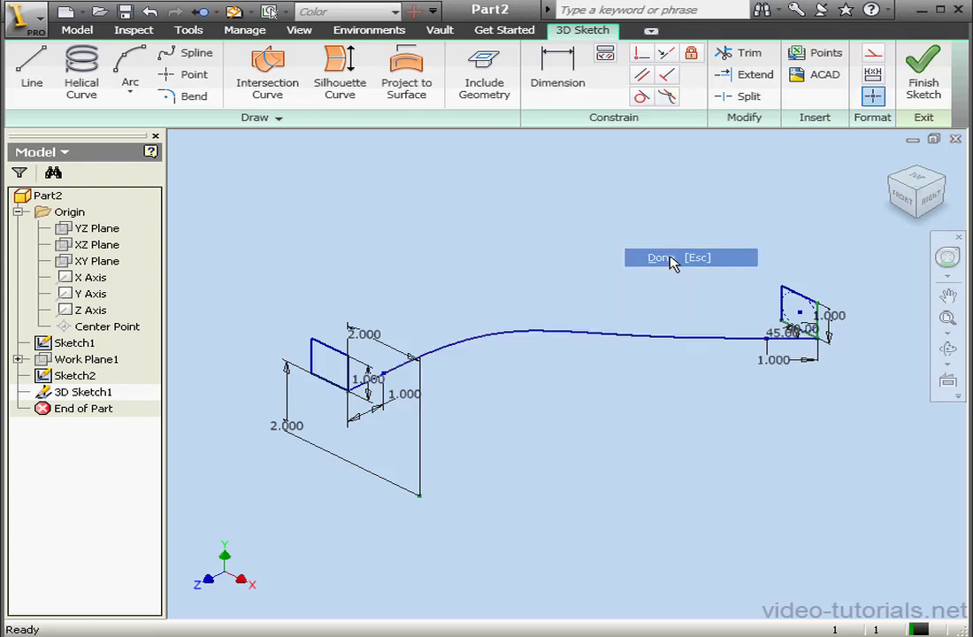
# Finish the 3D sketch and orbit the view to inspect the curved centre-line path
pyautogui.click(922, 78)
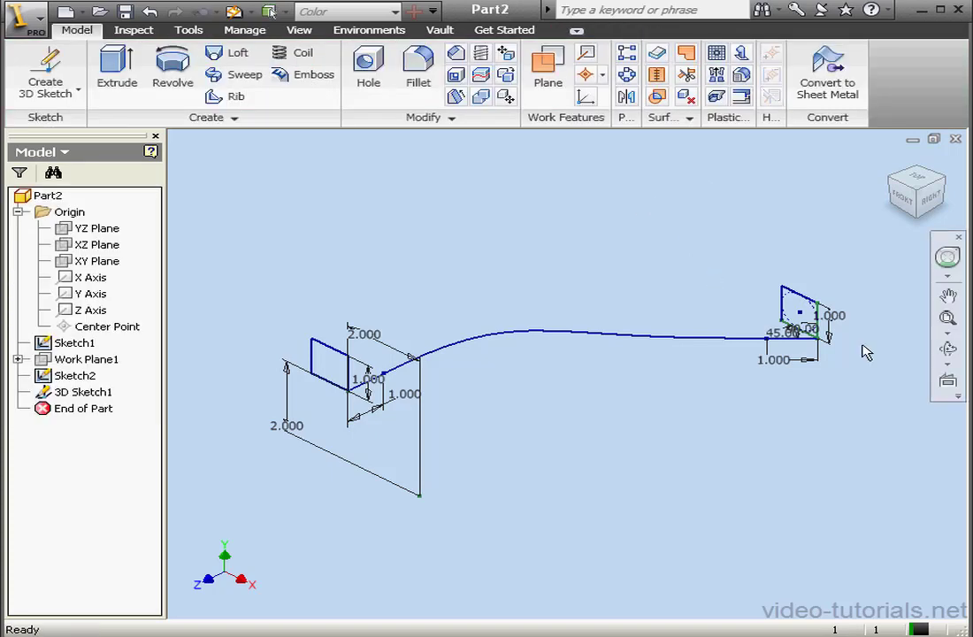
pyautogui.click(947, 348)
pyautogui.moveTo(648, 371)
pyautogui.mouseDown()
pyautogui.moveTo(730, 368)
pyautogui.moveTo(552, 374)
pyautogui.moveTo(645, 374)
pyautogui.moveTo(696, 355)
pyautogui.moveTo(700, 381)
pyautogui.moveTo(719, 378)
pyautogui.mouseUp()
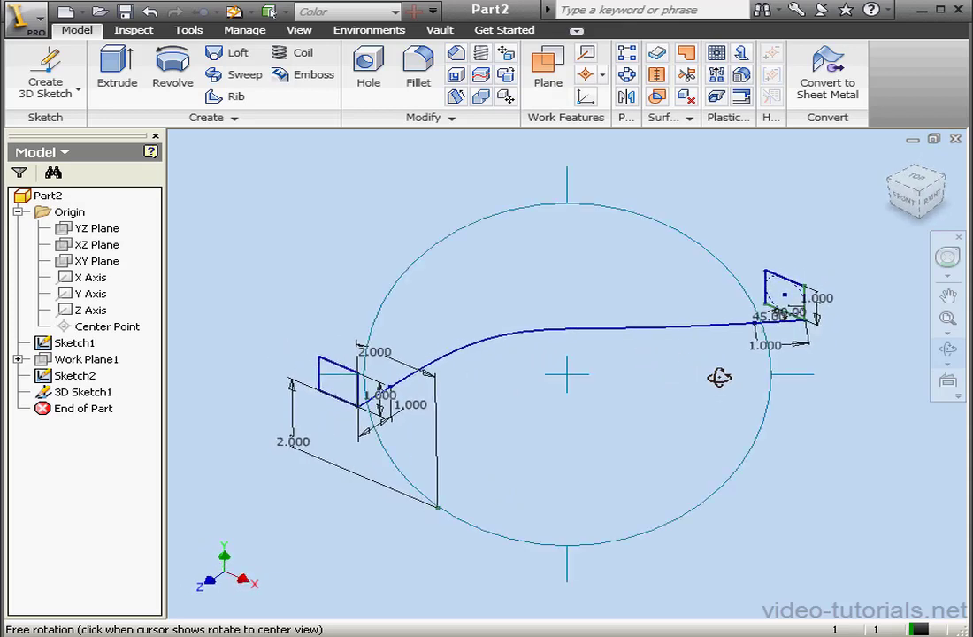
pyautogui.press('Escape')
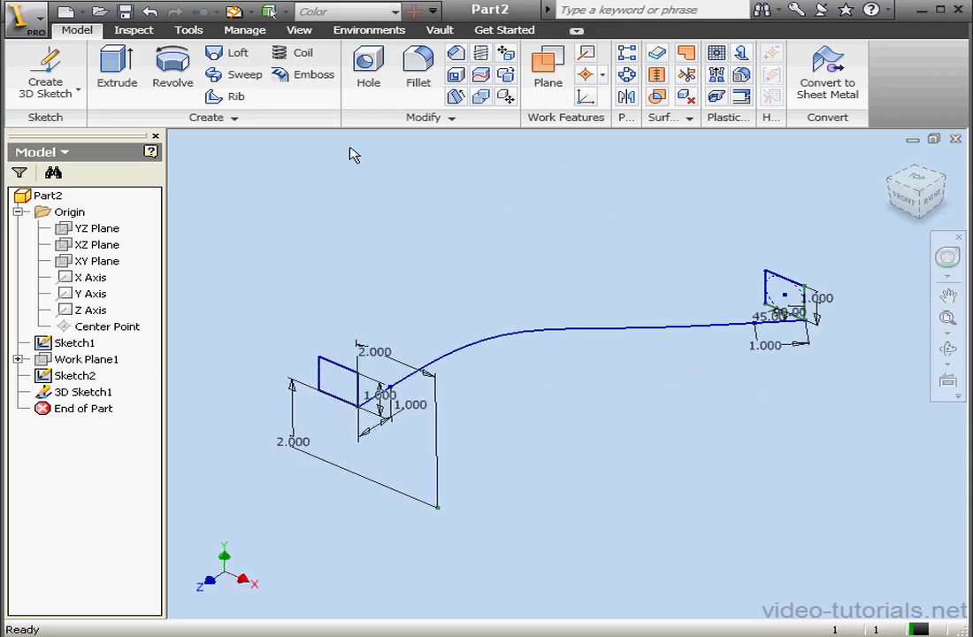
# Loft Sketch1 and Sketch2 into a solid along 3D Sketch1 as the centre line
pyautogui.click(231, 52)
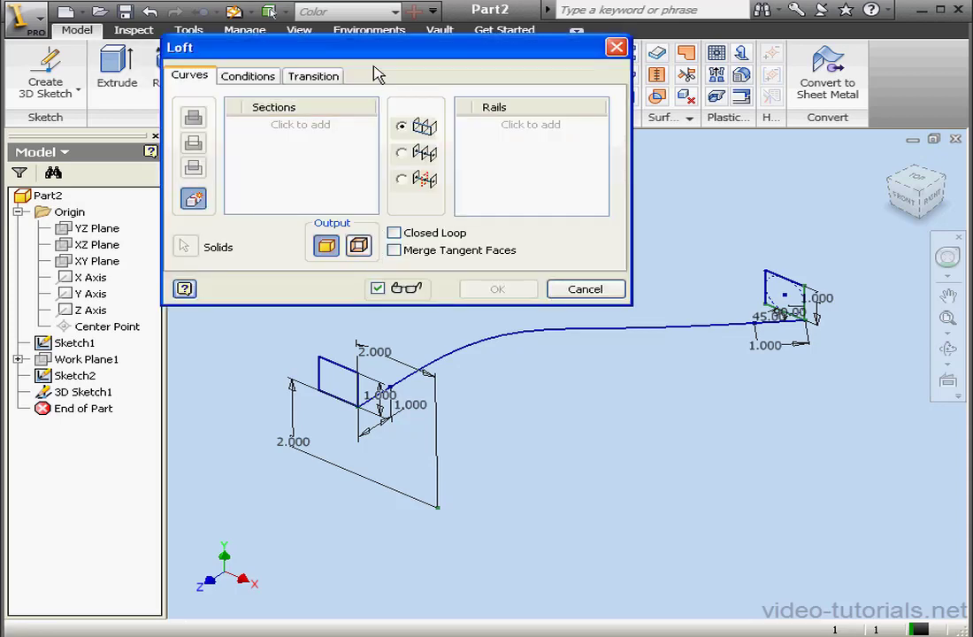
pyautogui.click(787, 282)
pyautogui.click(344, 371)
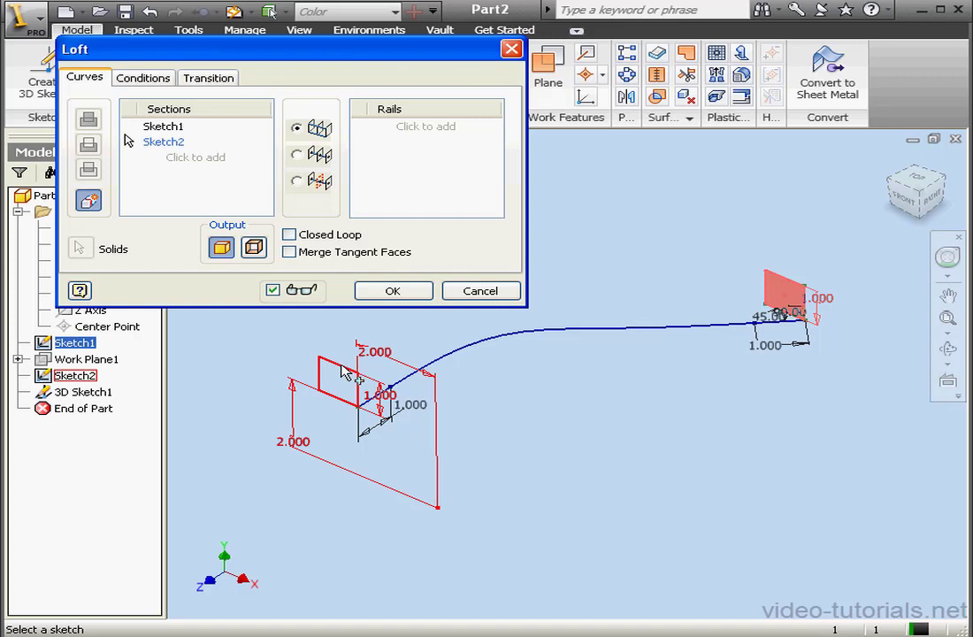
pyautogui.click(297, 154)
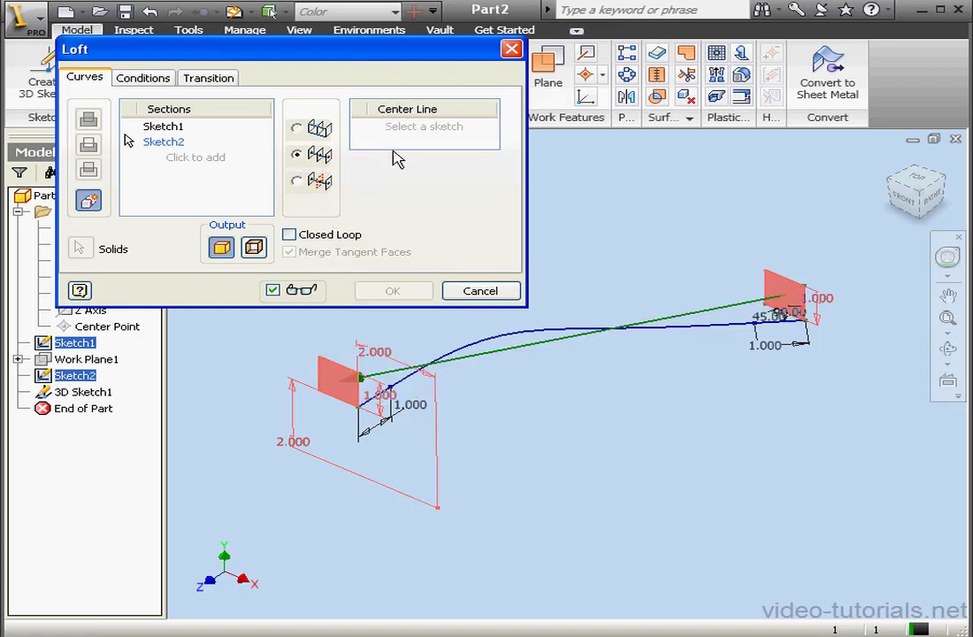
pyautogui.click(591, 334)
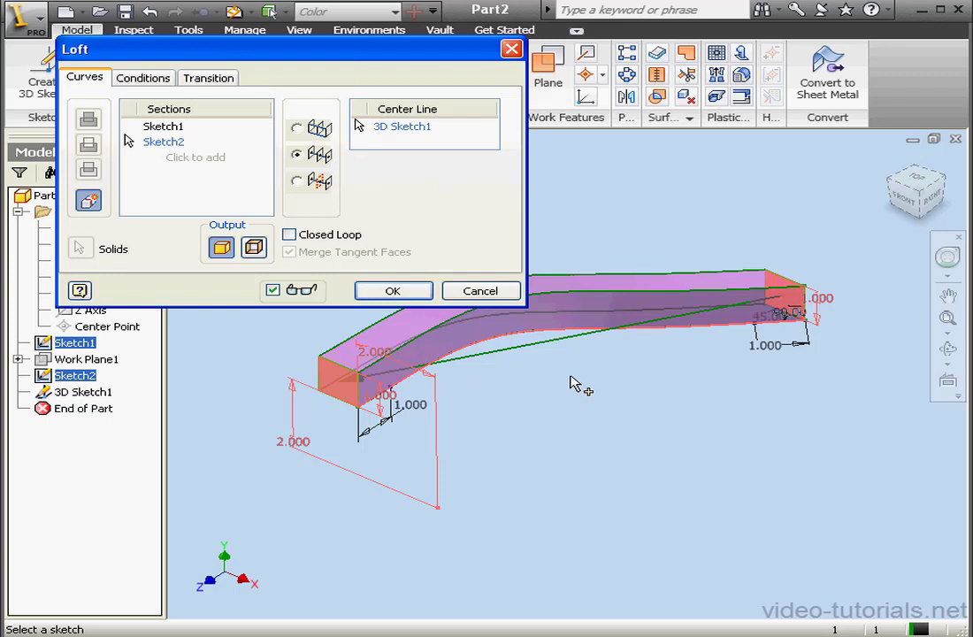
pyautogui.click(394, 291)
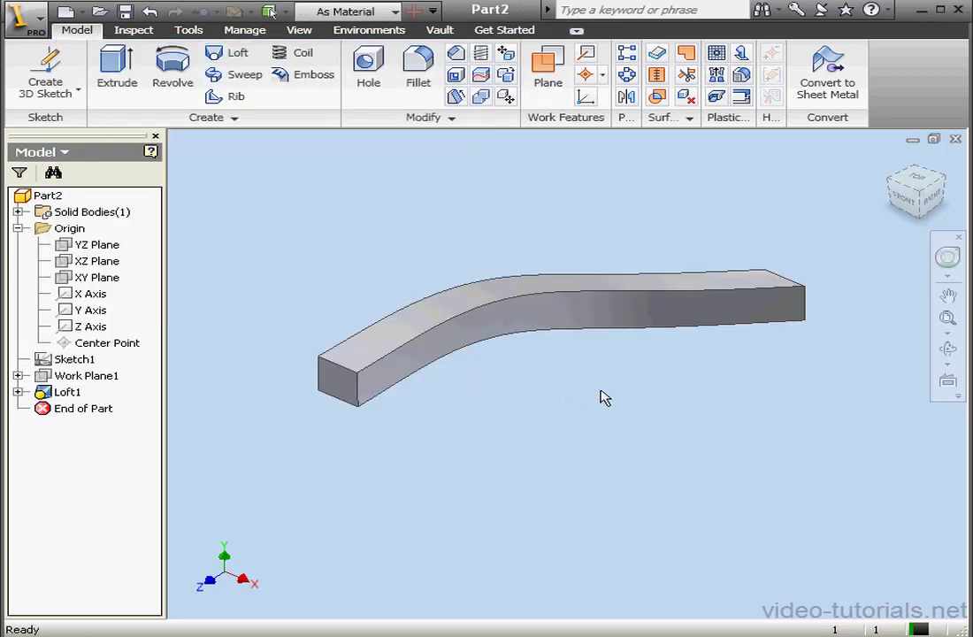
pyautogui.click(947, 349)
pyautogui.moveTo(652, 350); pyautogui.dragTo(594, 333)
pyautogui.click(947, 348)
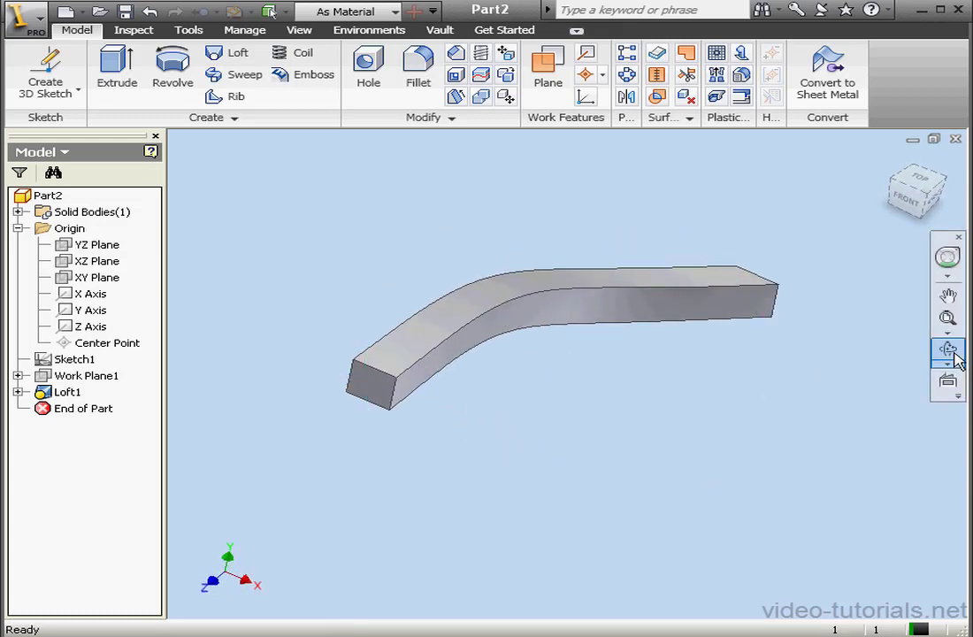
# Reopen Loft1 for editing and switch it to an Area Loft
pyautogui.doubleClick(63, 392)
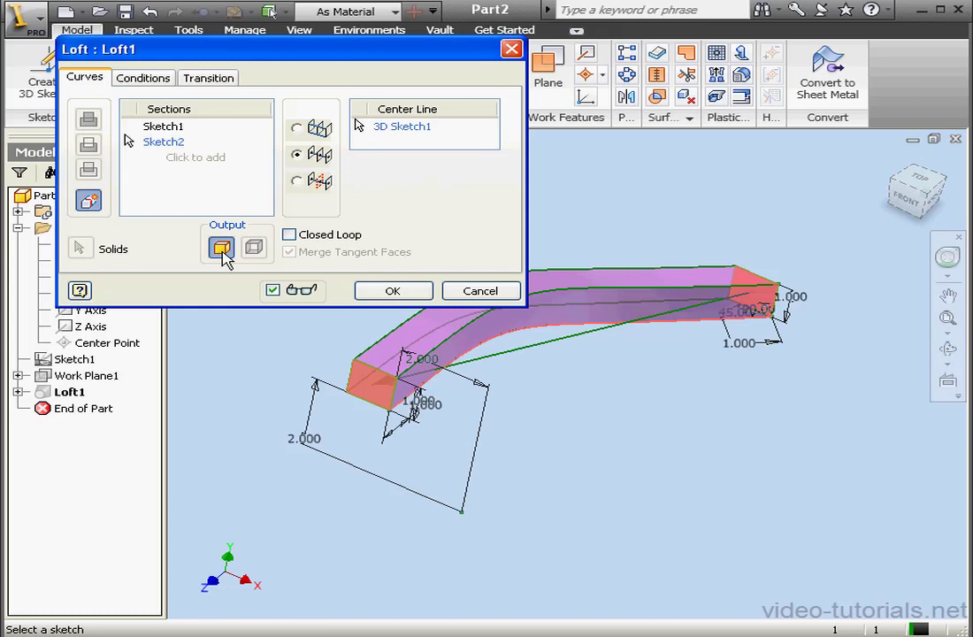
pyautogui.moveTo(356, 65); pyautogui.dragTo(335, 33)
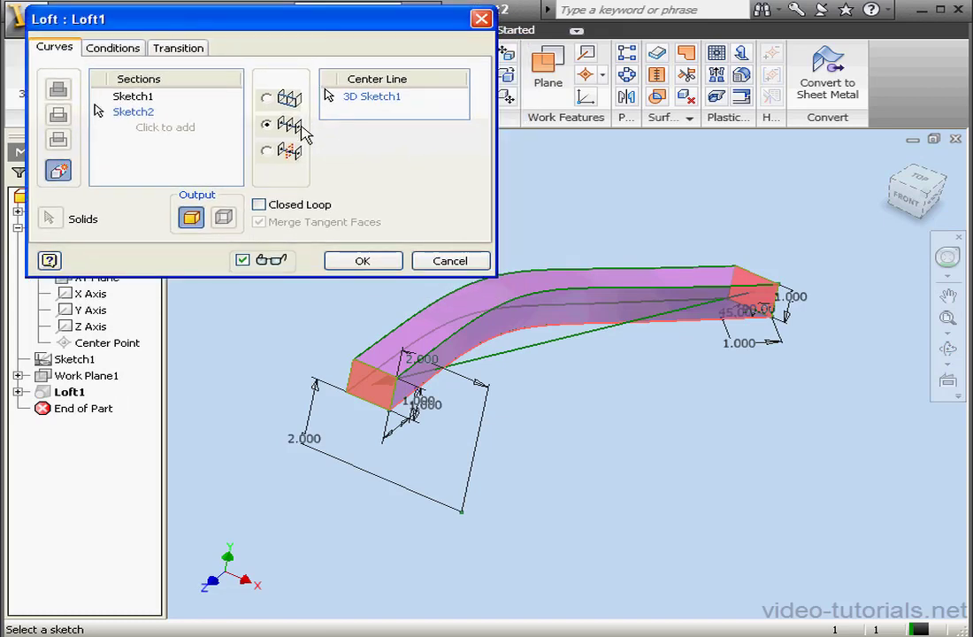
pyautogui.click(273, 155)
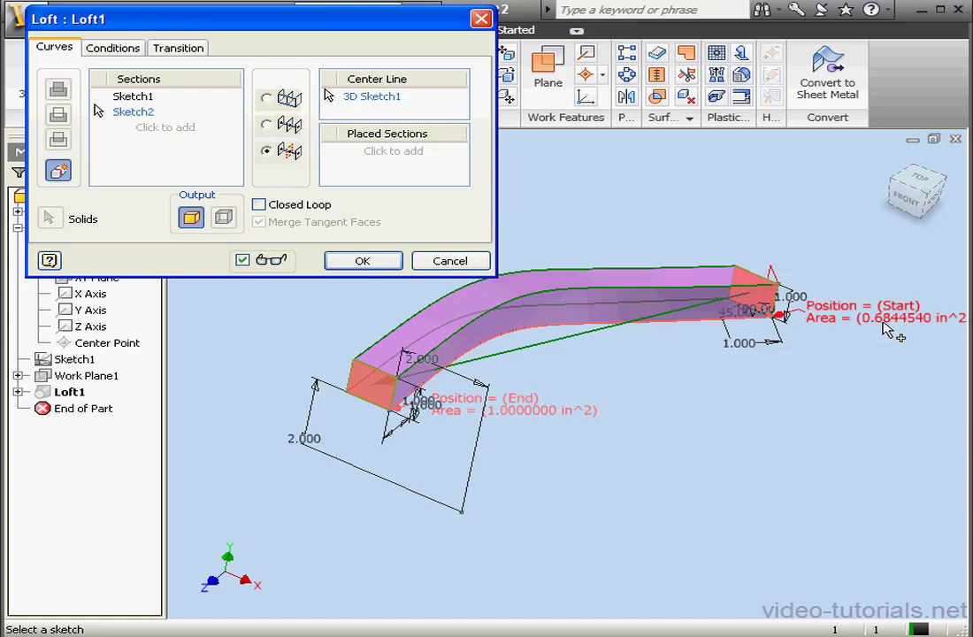
# Zoom and pan to inspect the start (0.6844540 in^2) and end (1.0000000 in^2) area labels
pyautogui.click(795, 320)
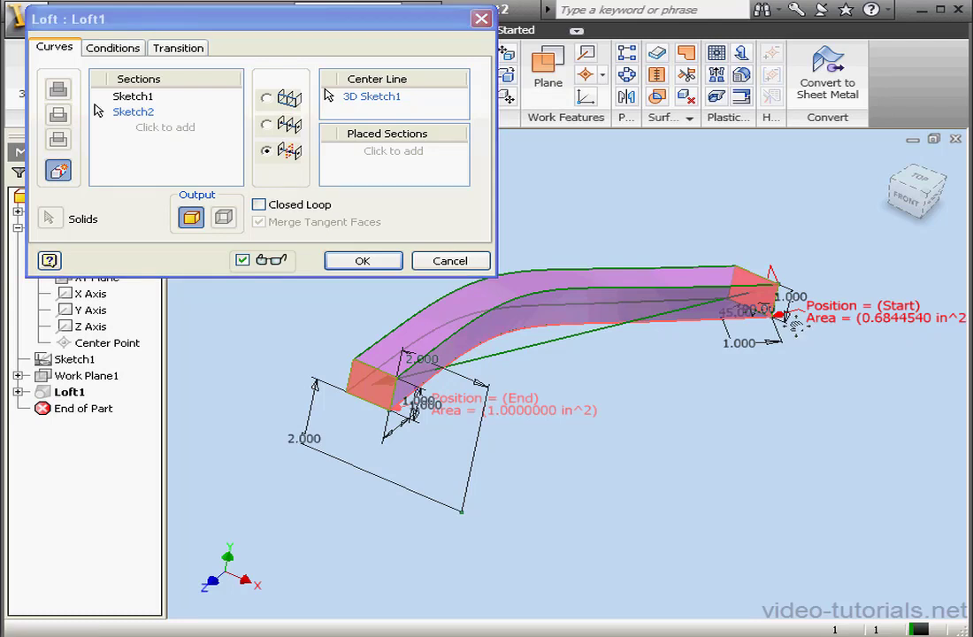
pyautogui.scroll(3, 795, 320)
pyautogui.moveTo(720, 296); pyautogui.dragTo(743, 371, button='middle')
pyautogui.scroll(2, 790, 433)
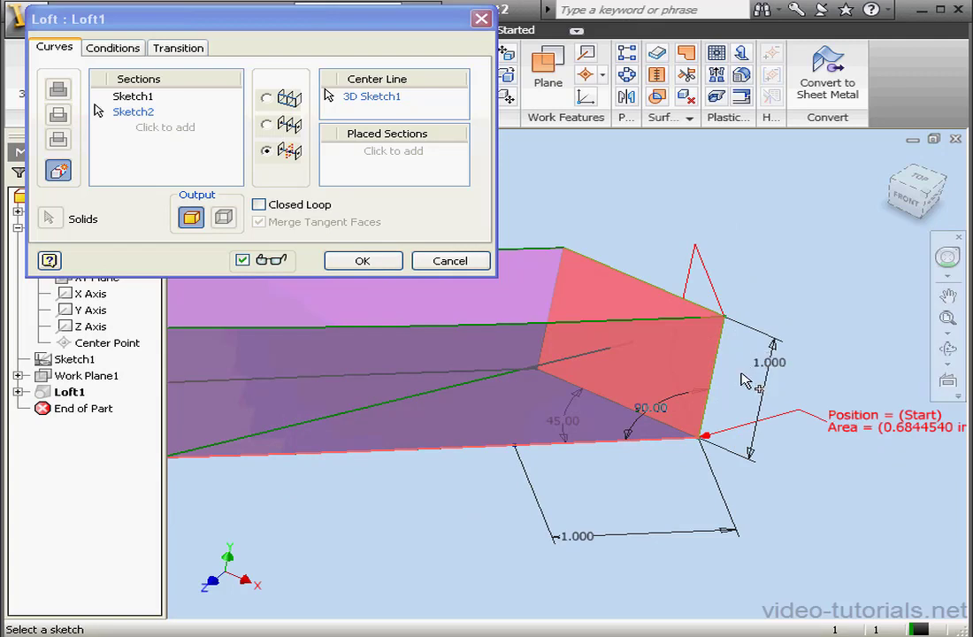
pyautogui.scroll(3, 646, 327)
pyautogui.moveTo(403, 363); pyautogui.dragTo(650, 354, button='middle')
# Make the loft's end section a driving section with a section area of 2 in^2
pyautogui.doubleClick(623, 430)
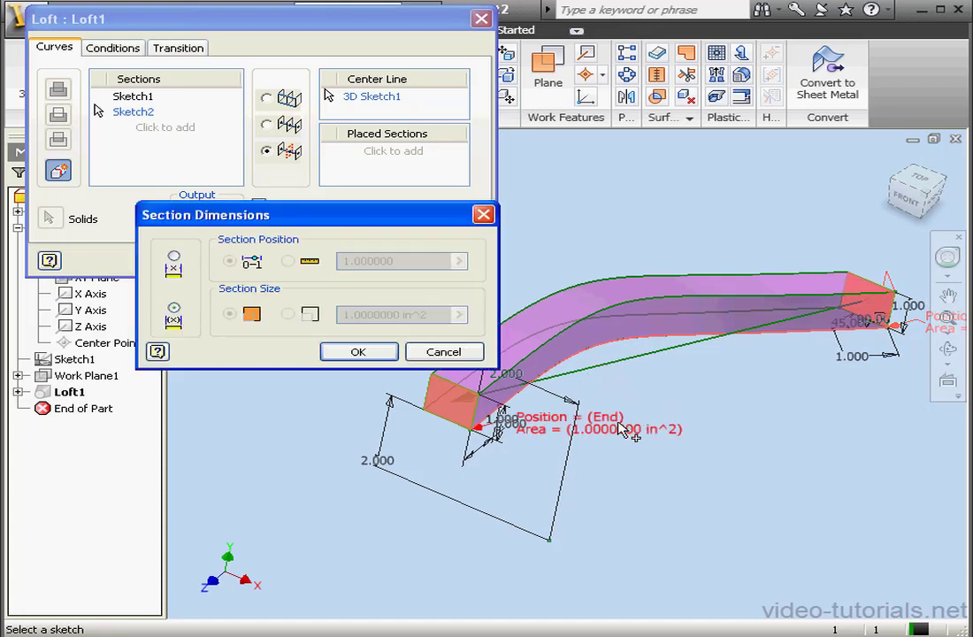
pyautogui.moveTo(393, 220); pyautogui.dragTo(379, 99)
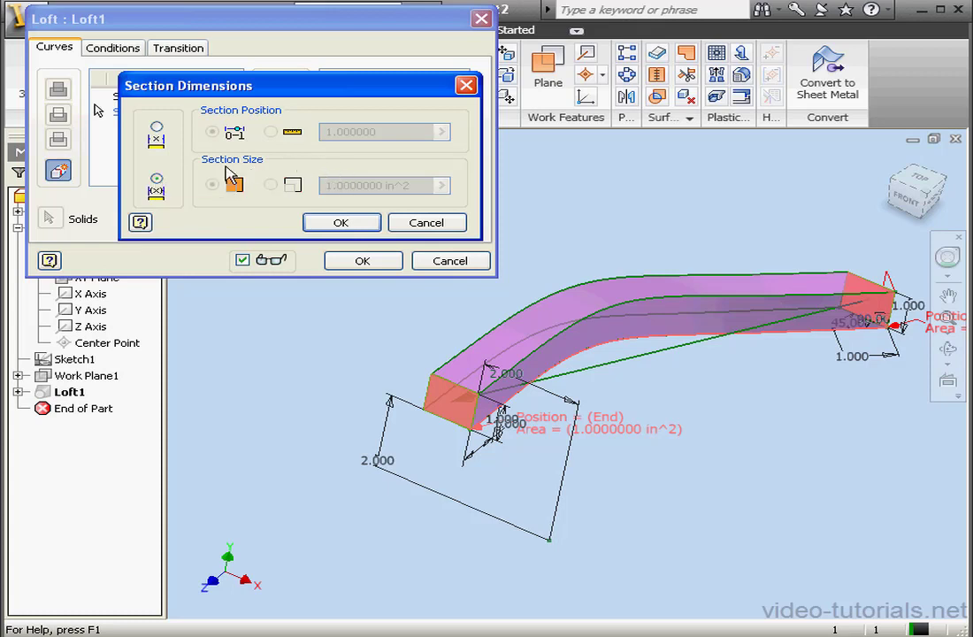
pyautogui.click(161, 134)
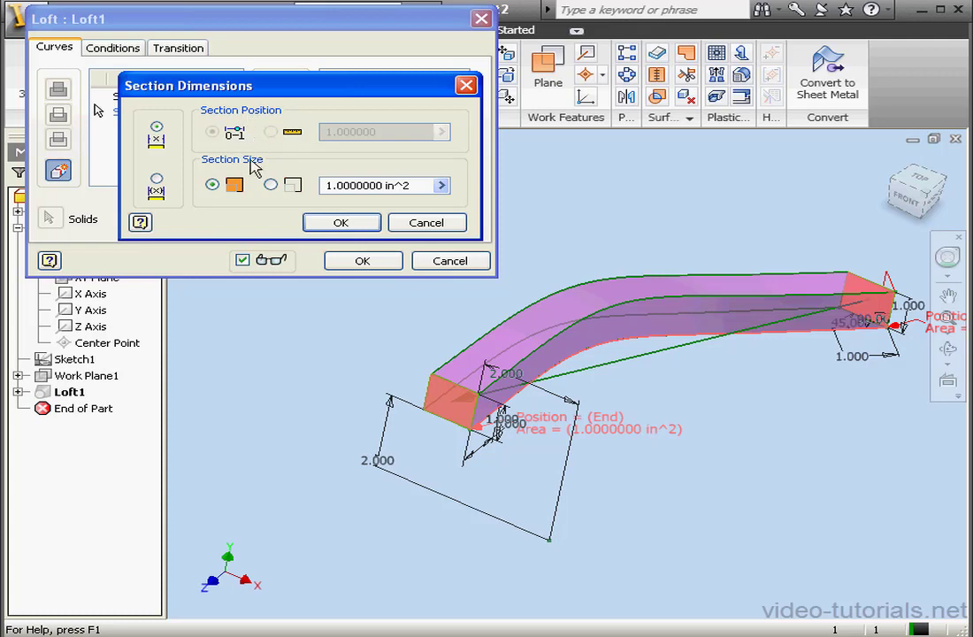
pyautogui.moveTo(382, 185); pyautogui.dragTo(338, 184)
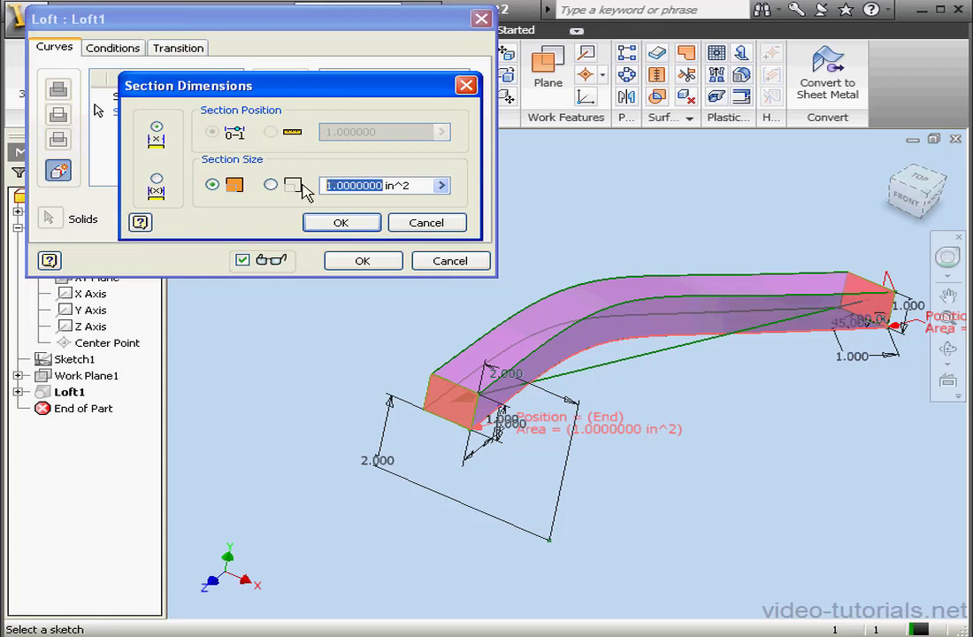
pyautogui.write('2')
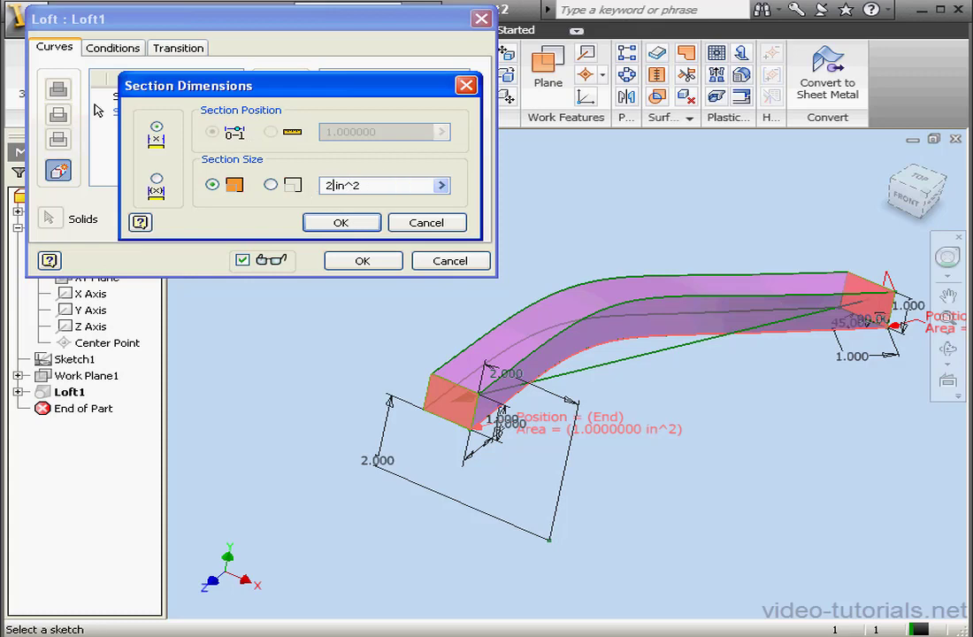
pyautogui.click(365, 223)
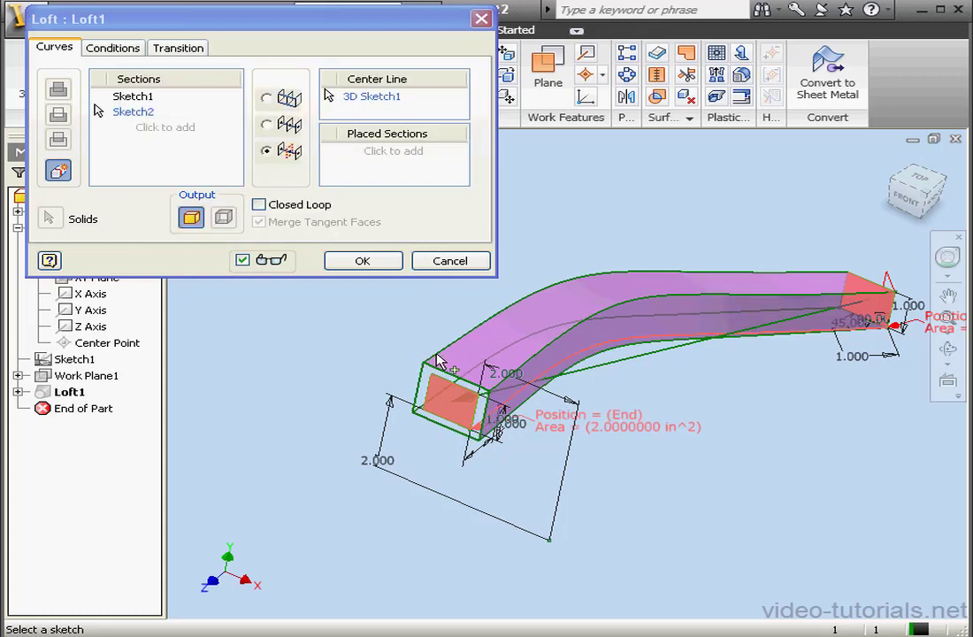
# Size the end section by scale factor 1, returning its area to 1 in^2
pyautogui.doubleClick(502, 336)
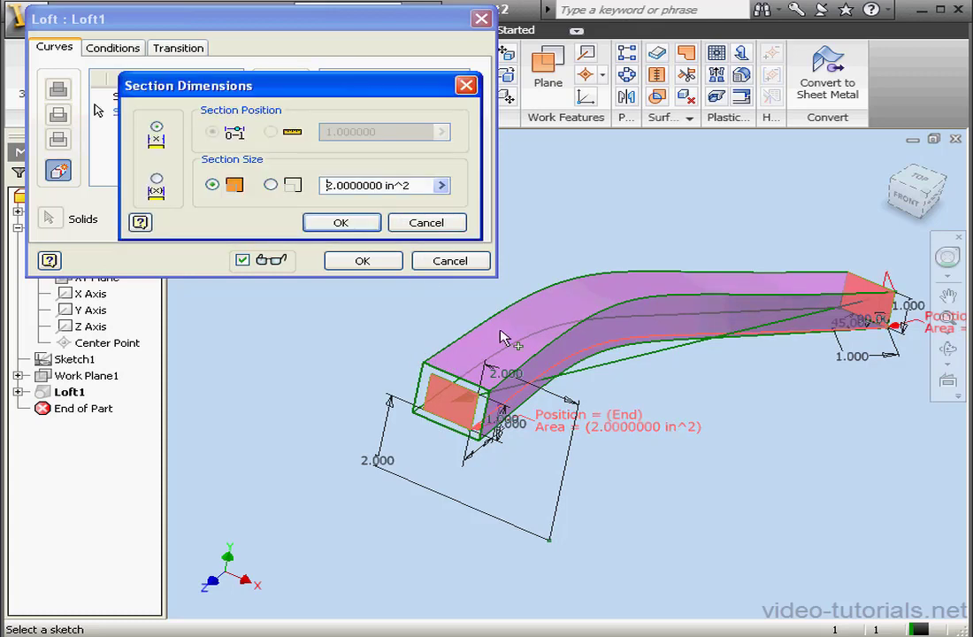
pyautogui.click(271, 185)
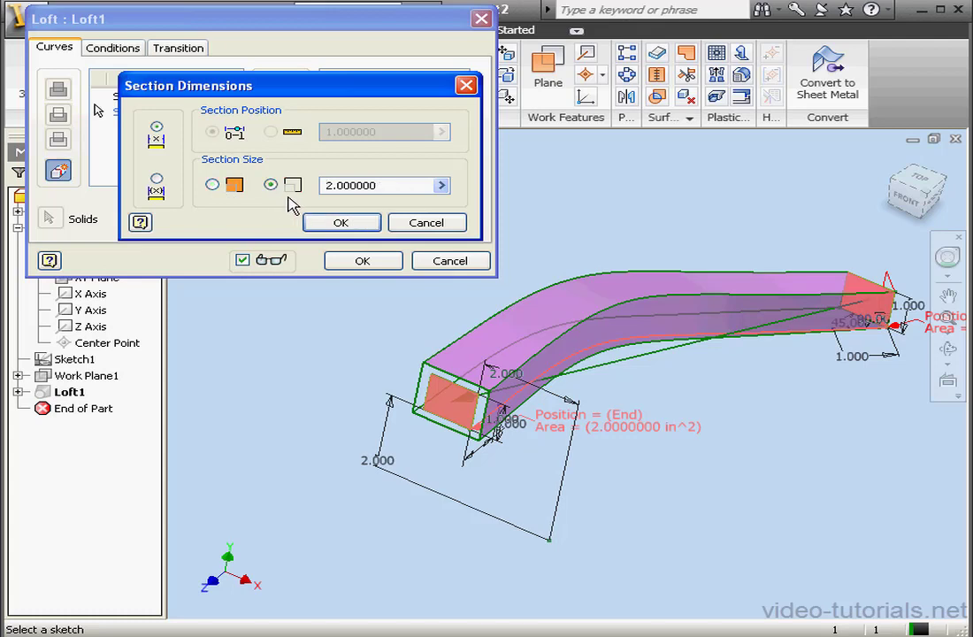
pyautogui.moveTo(367, 187); pyautogui.dragTo(318, 185)
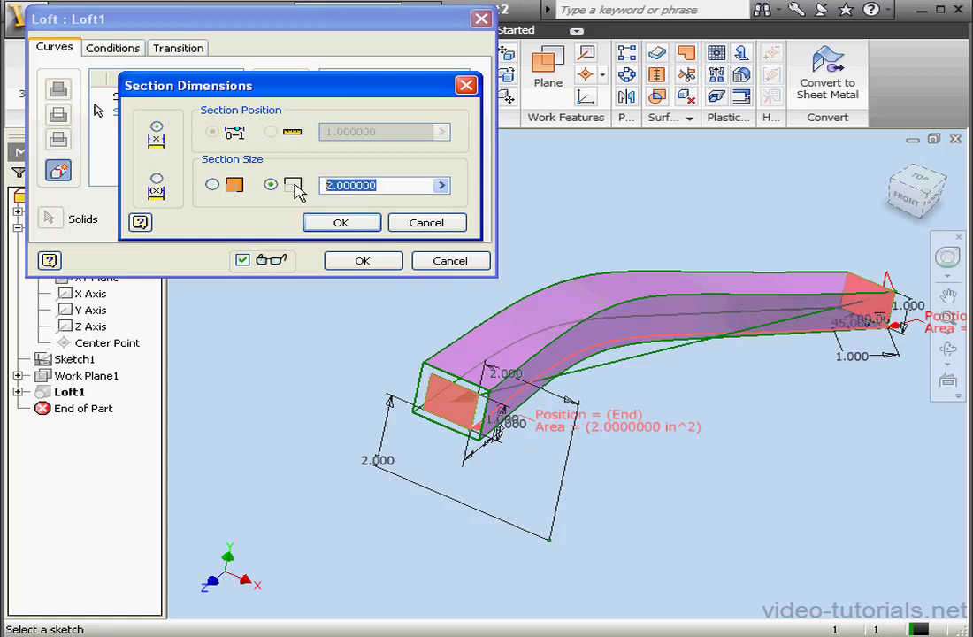
pyautogui.write('1')
pyautogui.click(360, 226)
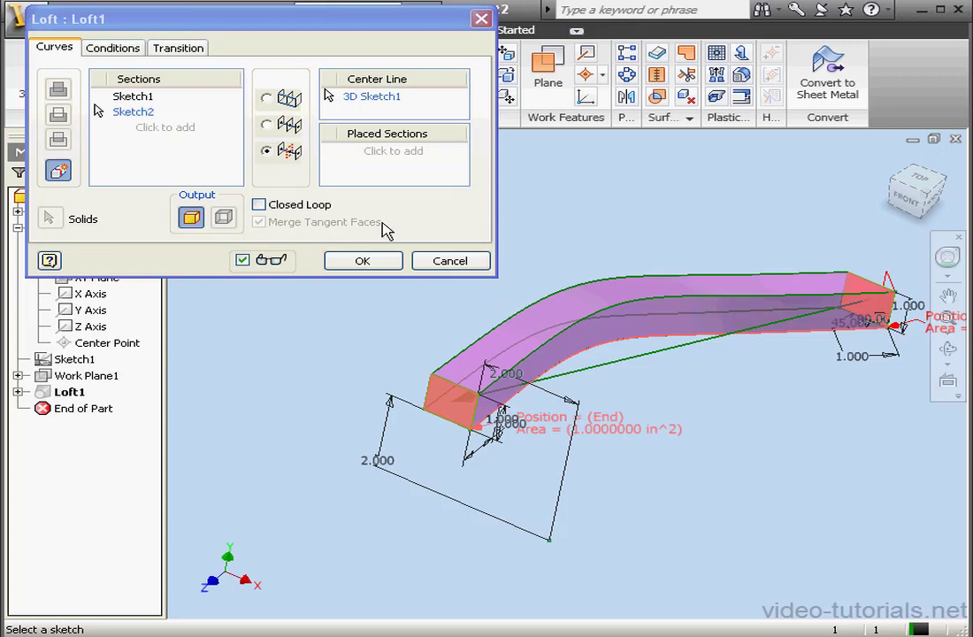
# Add placed section Point 1 at proportional position 0.5 with a 2 in^2 area
pyautogui.click(394, 152)
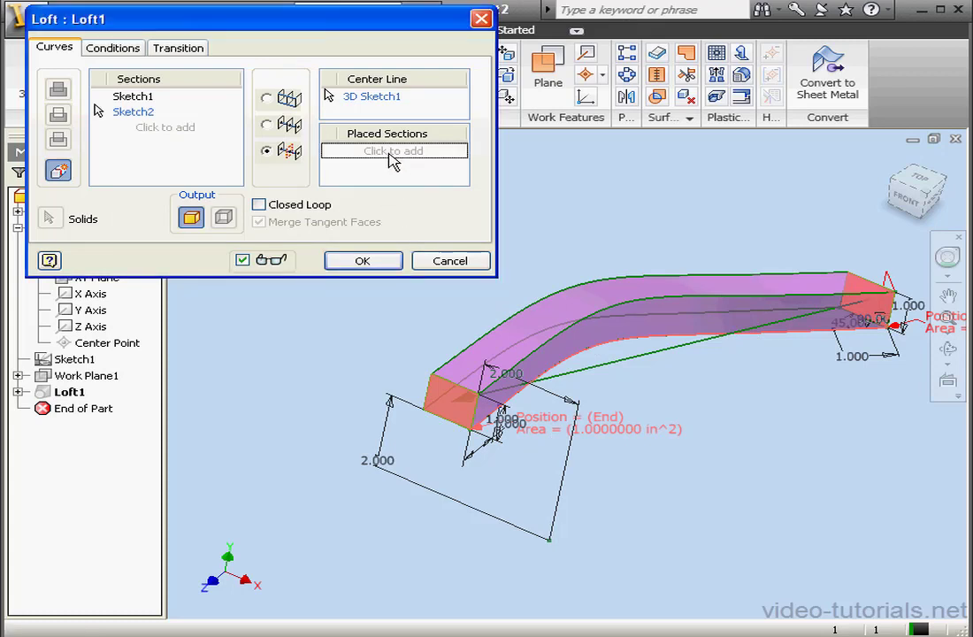
pyautogui.click(632, 339)
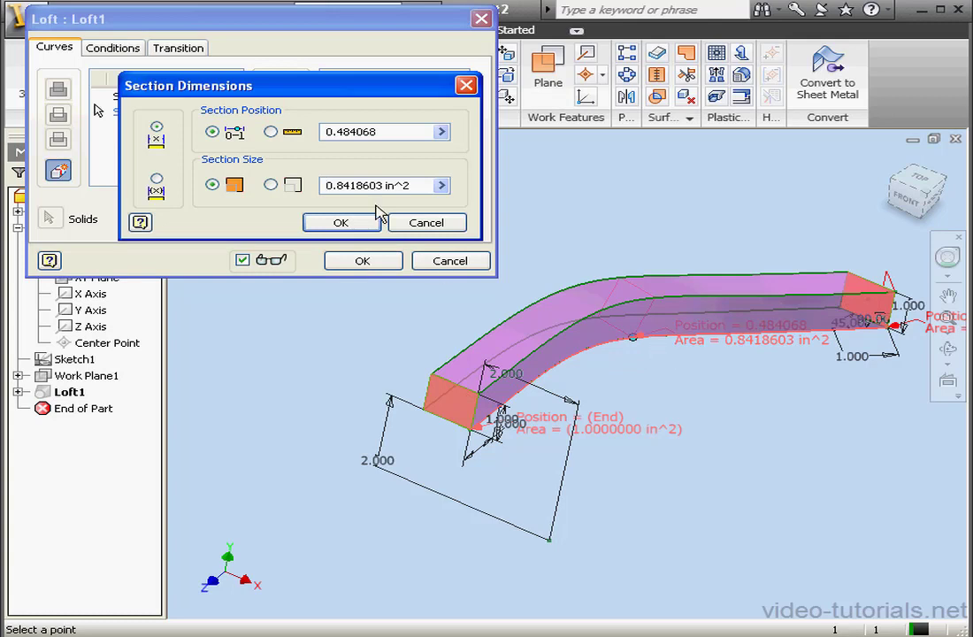
pyautogui.moveTo(368, 92); pyautogui.dragTo(353, 123)
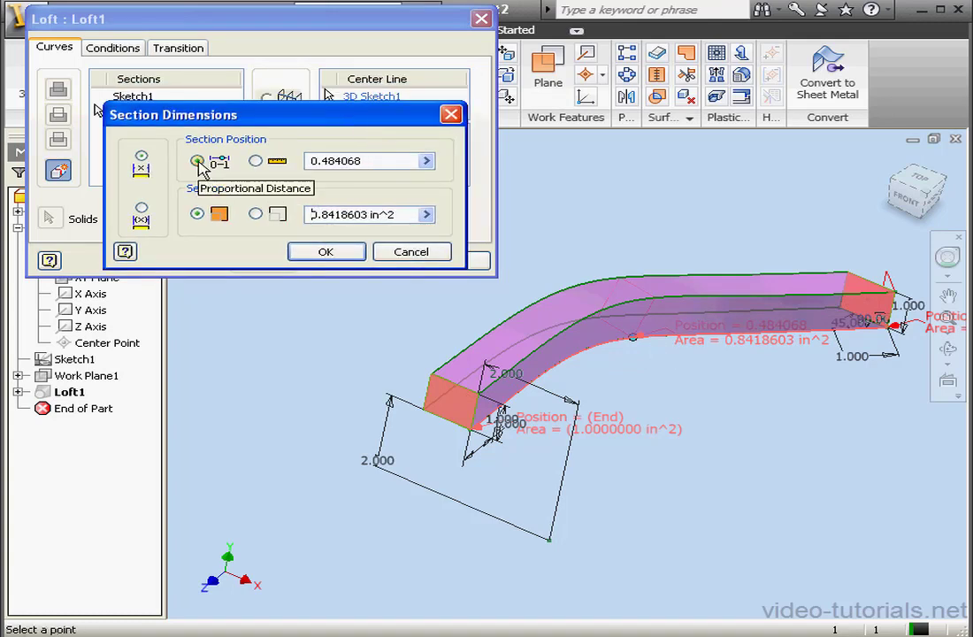
pyautogui.click(255, 162)
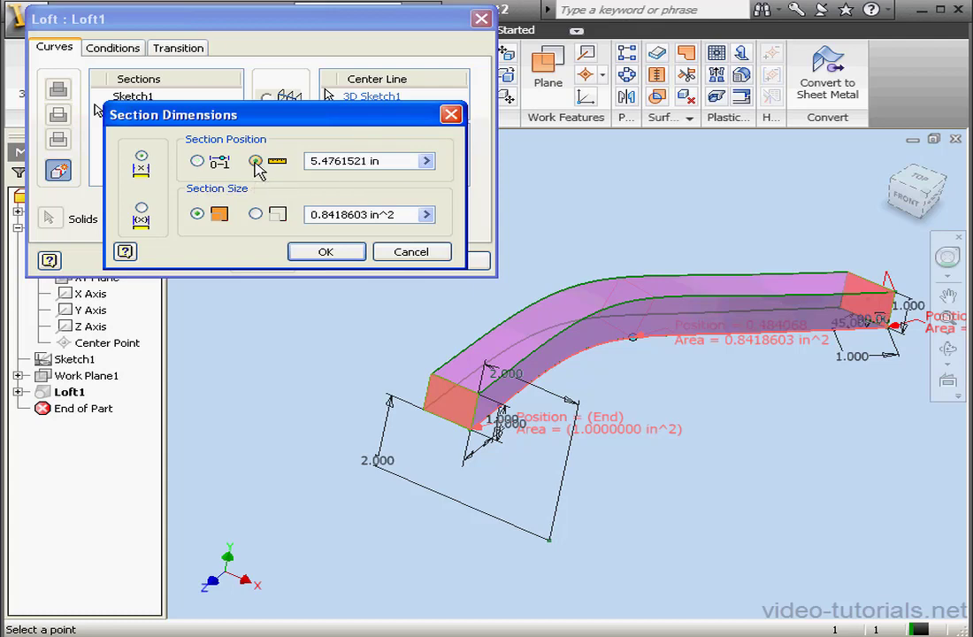
pyautogui.click(199, 162)
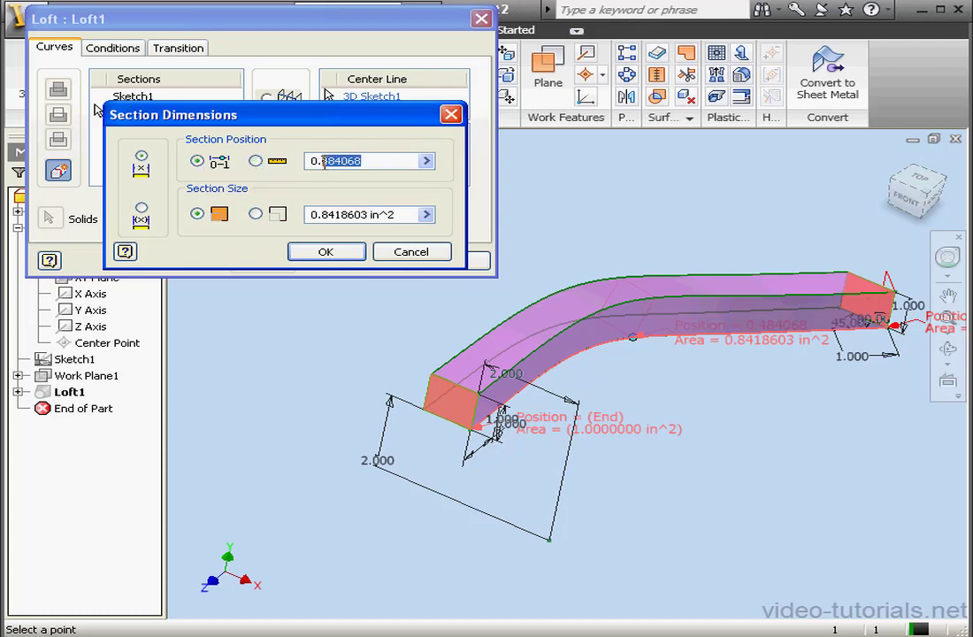
pyautogui.write('5')
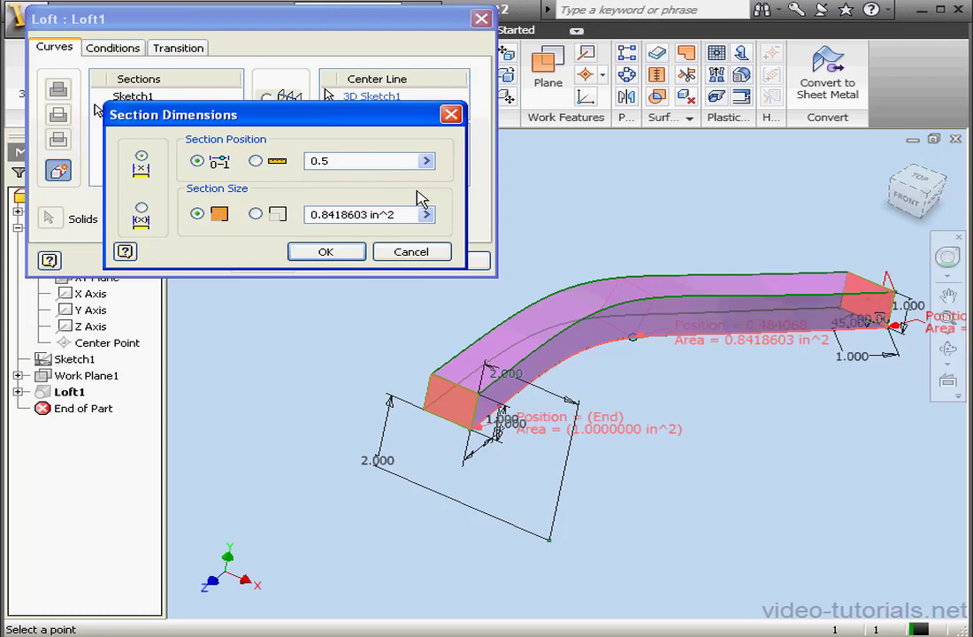
pyautogui.doubleClick(364, 215)
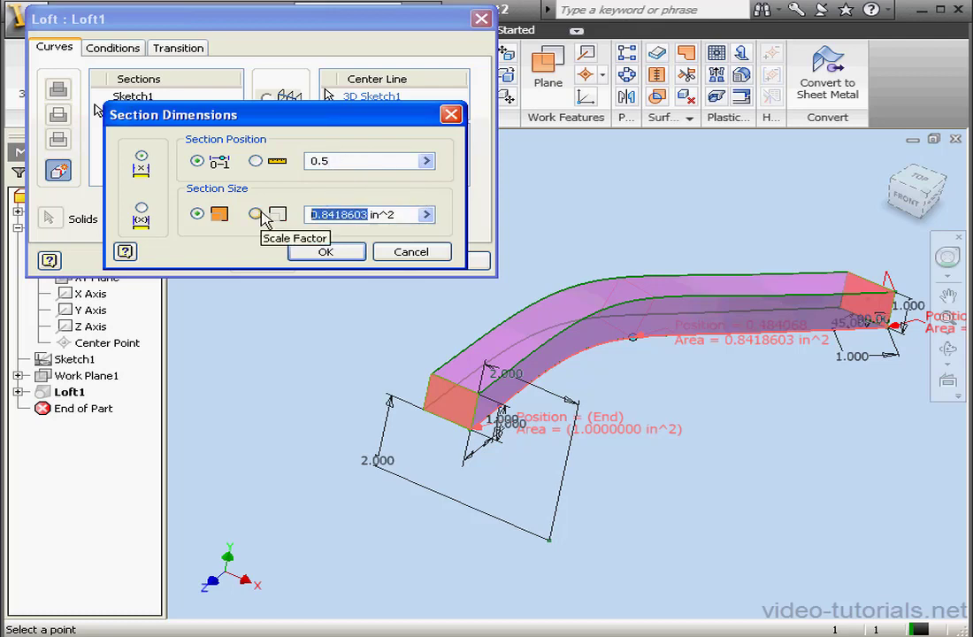
pyautogui.write('2')
pyautogui.click(324, 252)
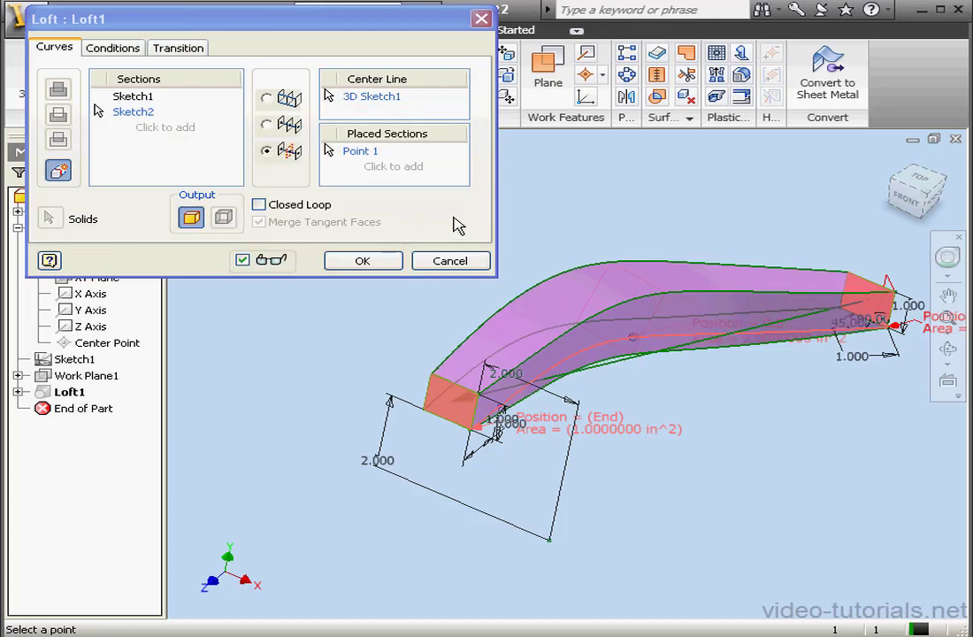
# Add placed section Point 2 at position 0.25 with a 0.25 scale factor
pyautogui.click(393, 166)
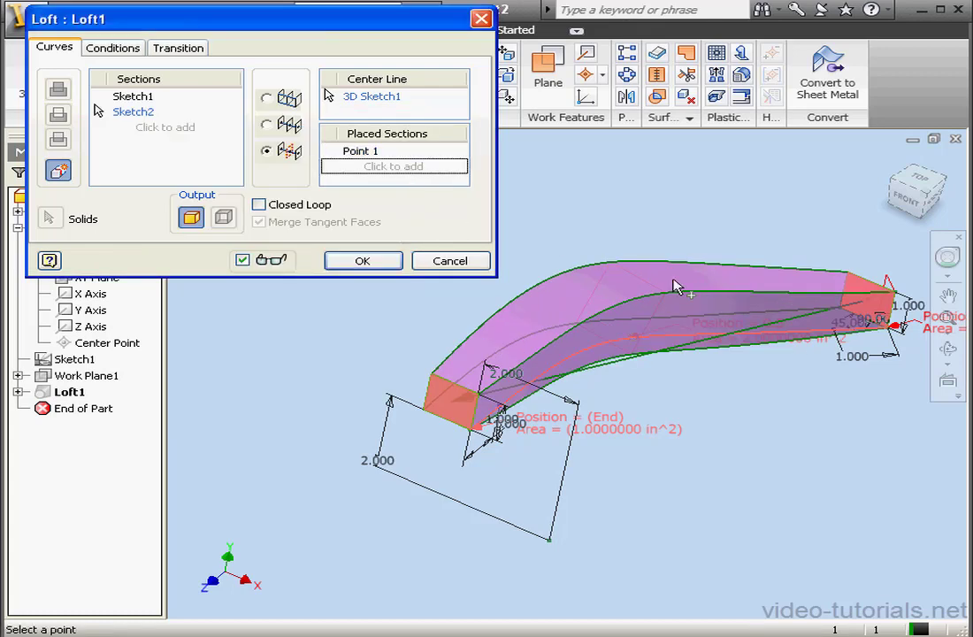
pyautogui.click(794, 340)
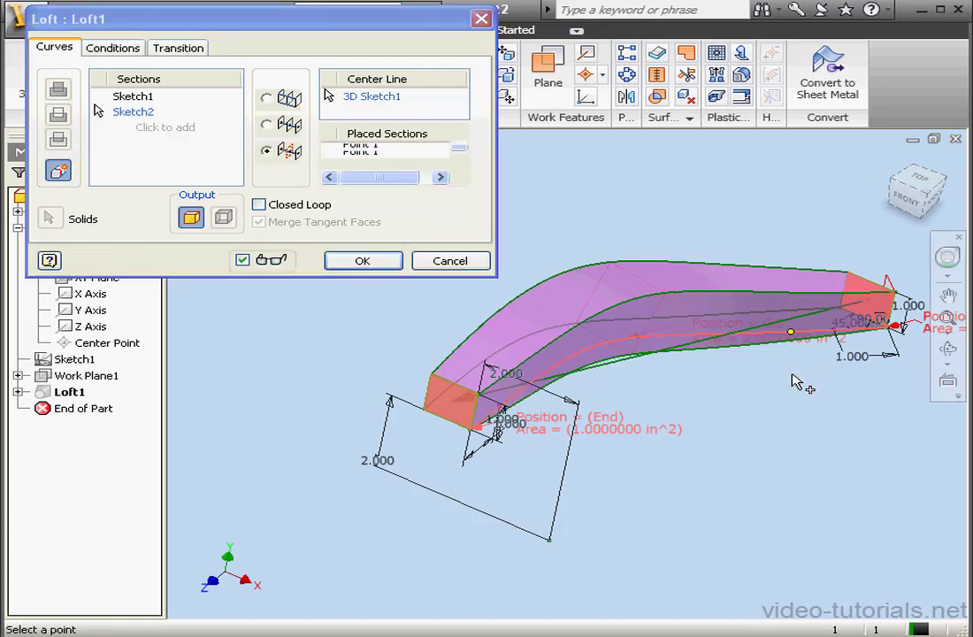
pyautogui.moveTo(335, 124); pyautogui.dragTo(398, 136)
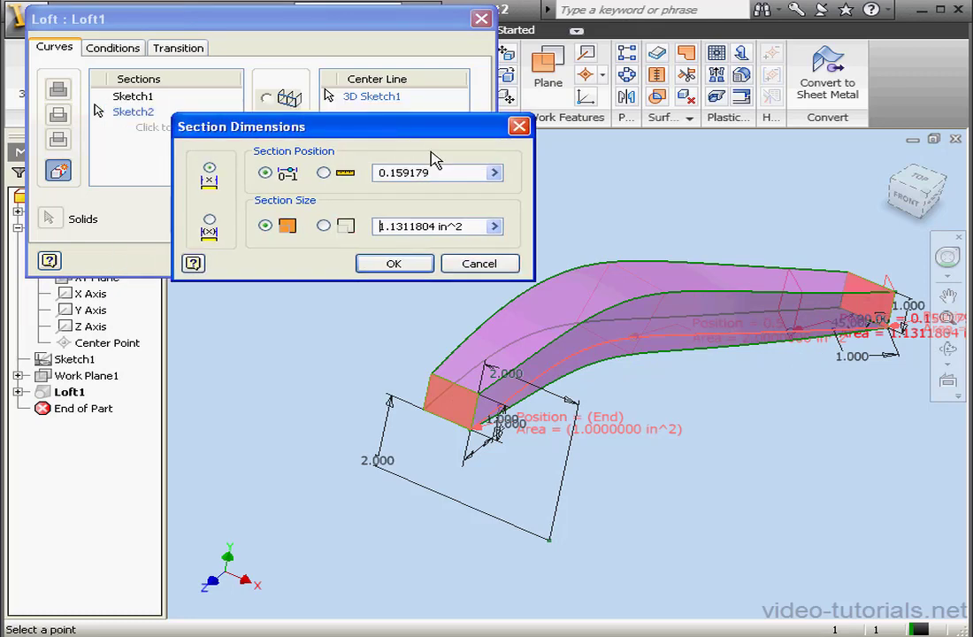
pyautogui.moveTo(432, 168); pyautogui.dragTo(405, 171)
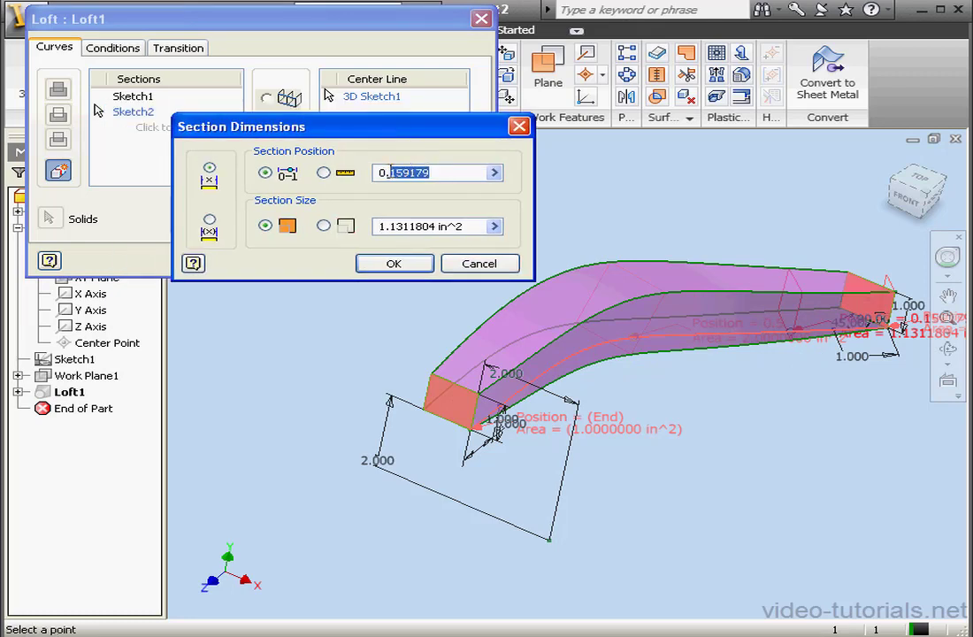
pyautogui.write('25')
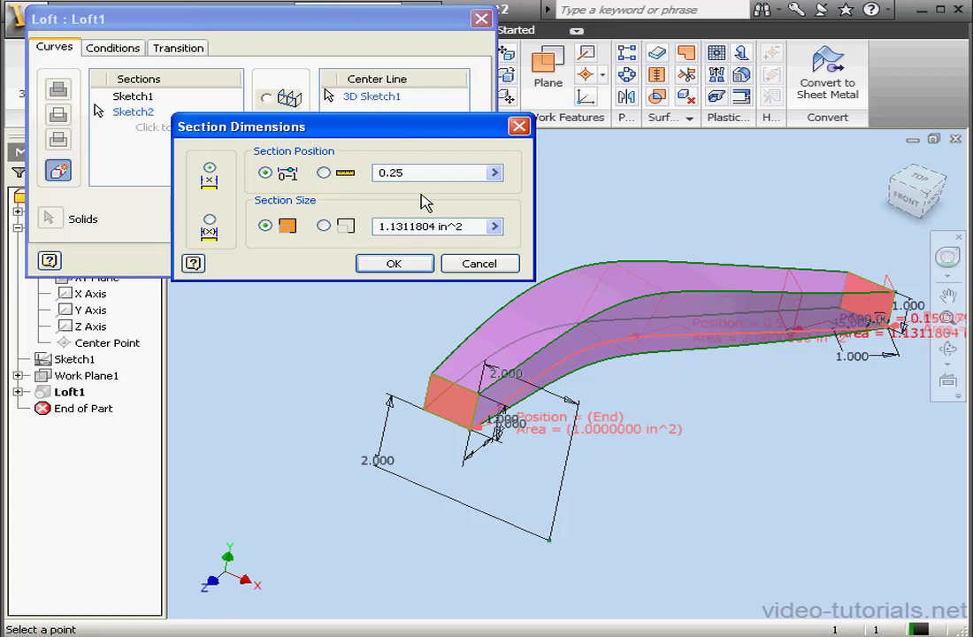
pyautogui.click(325, 225)
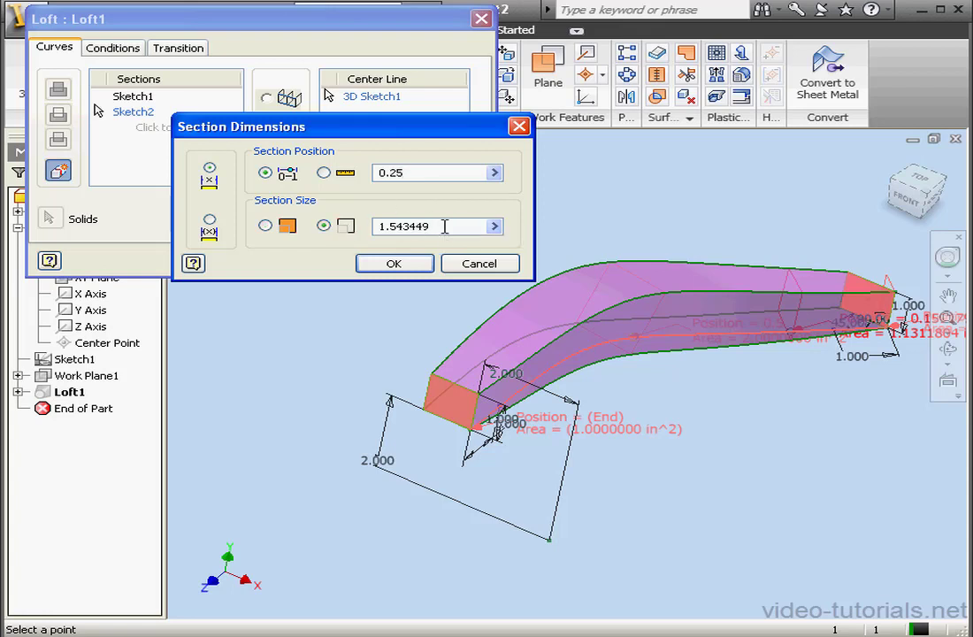
pyautogui.moveTo(443, 226); pyautogui.dragTo(376, 226)
pyautogui.write('.')
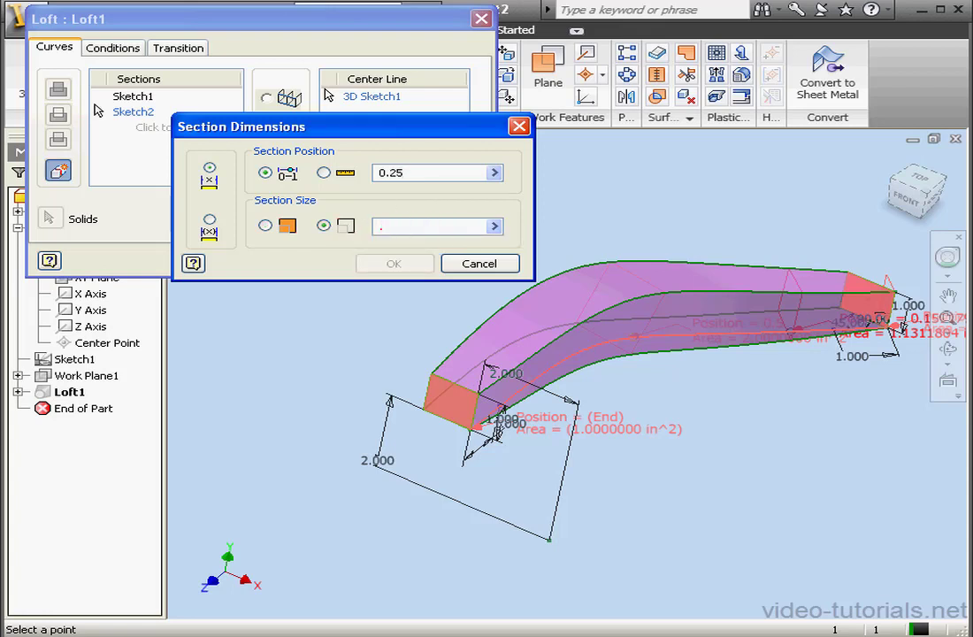
pyautogui.write('25')
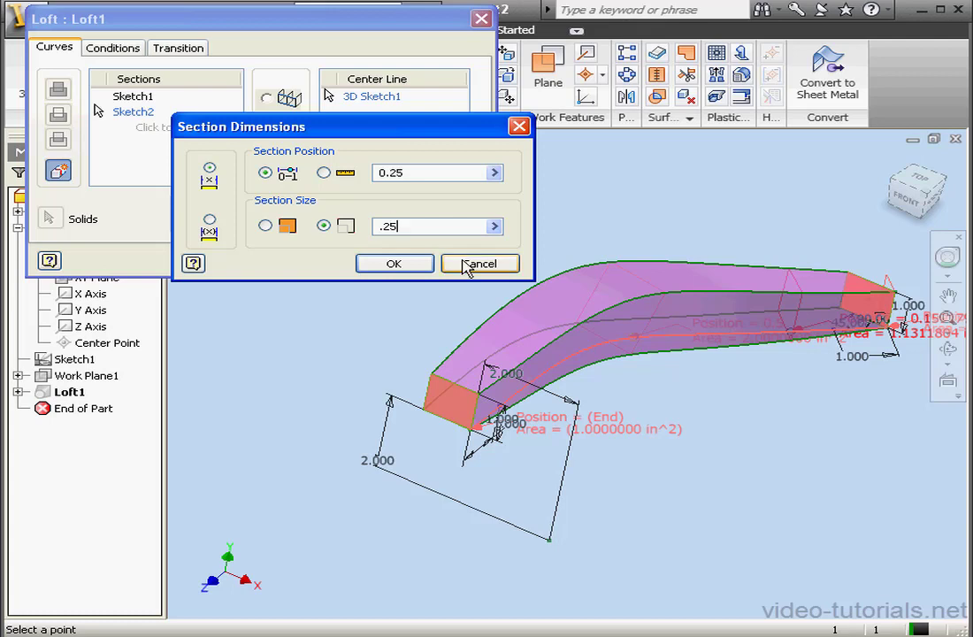
pyautogui.click(423, 263)
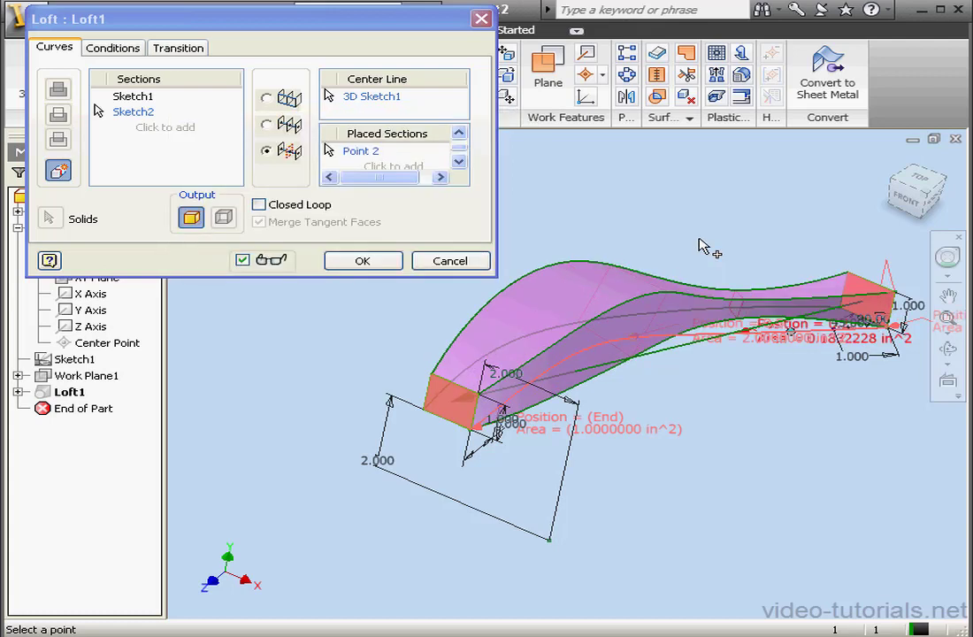
pyautogui.click(371, 153)
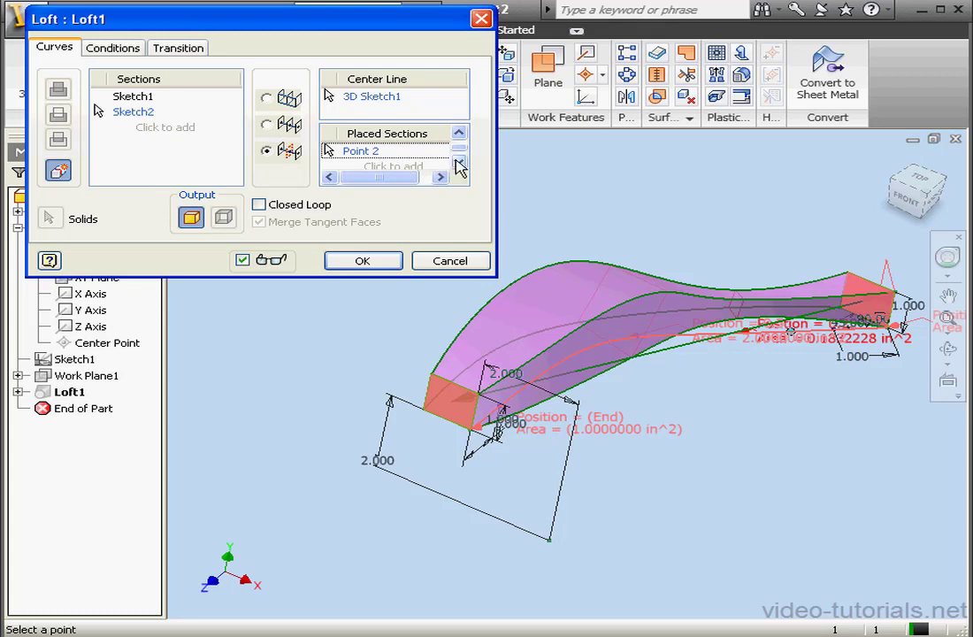
pyautogui.scroll(1, 396, 140)
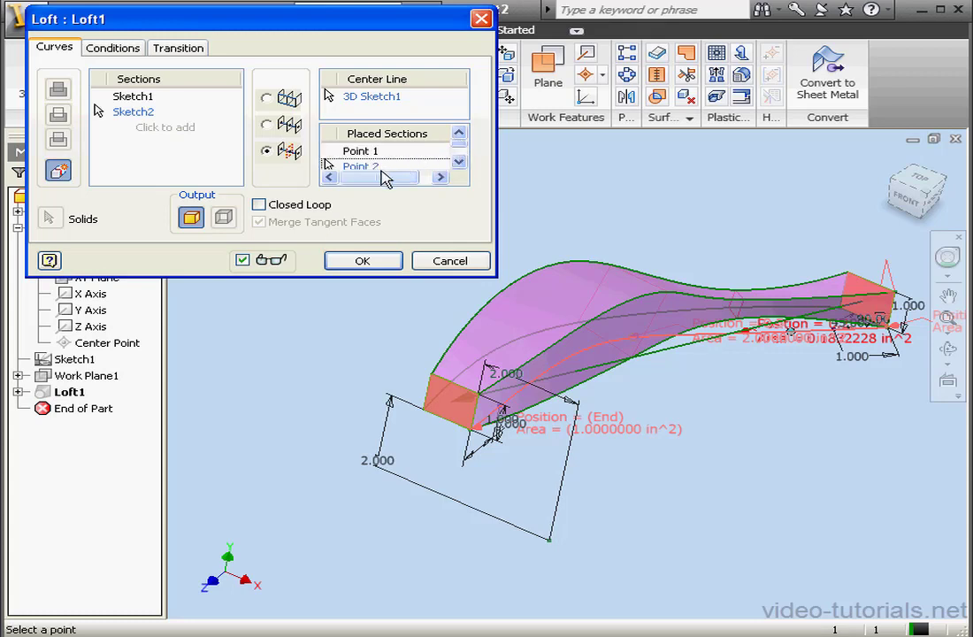
# Build the loft, reopen it, and add Point 3 at 0.682810 with scale factor 3.588543
pyautogui.click(389, 260)
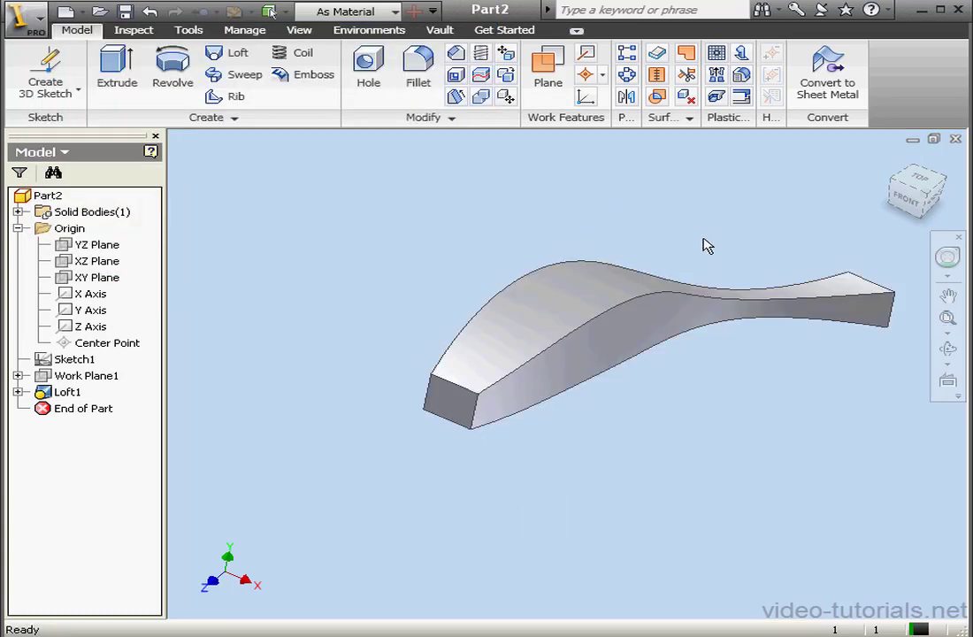
pyautogui.click(71, 391)
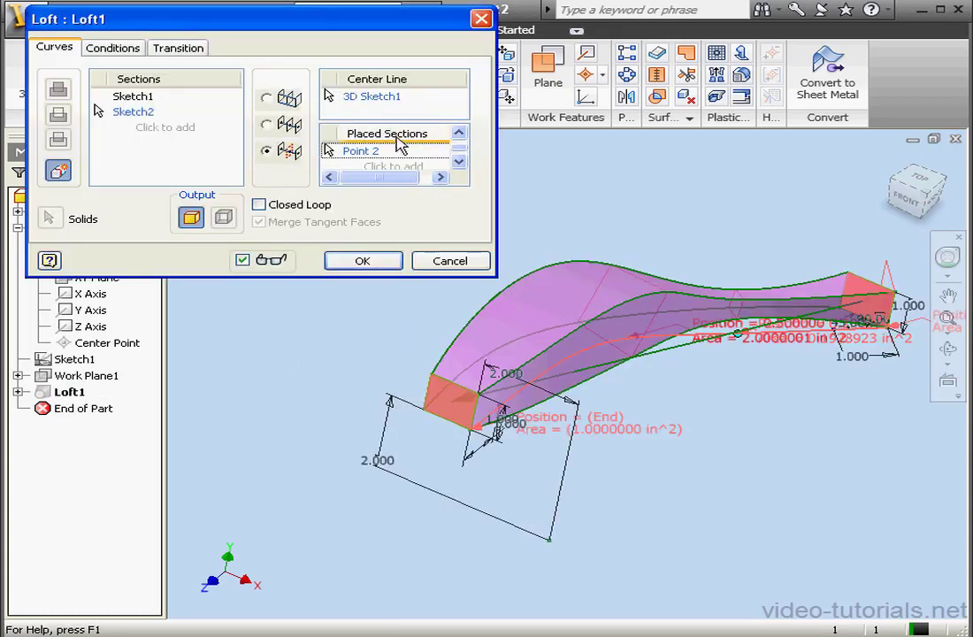
pyautogui.click(391, 167)
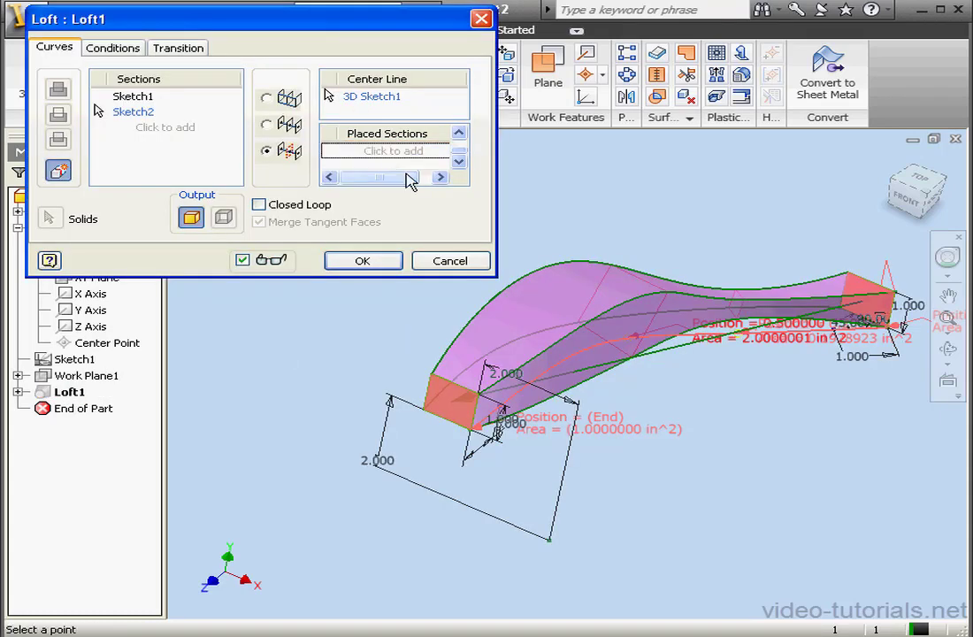
pyautogui.click(584, 372)
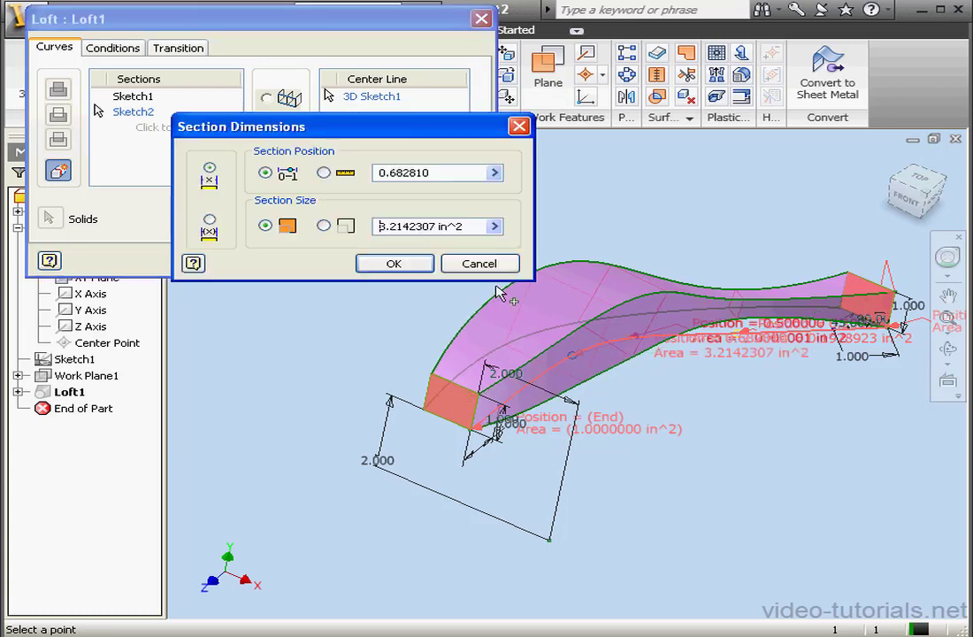
pyautogui.click(325, 225)
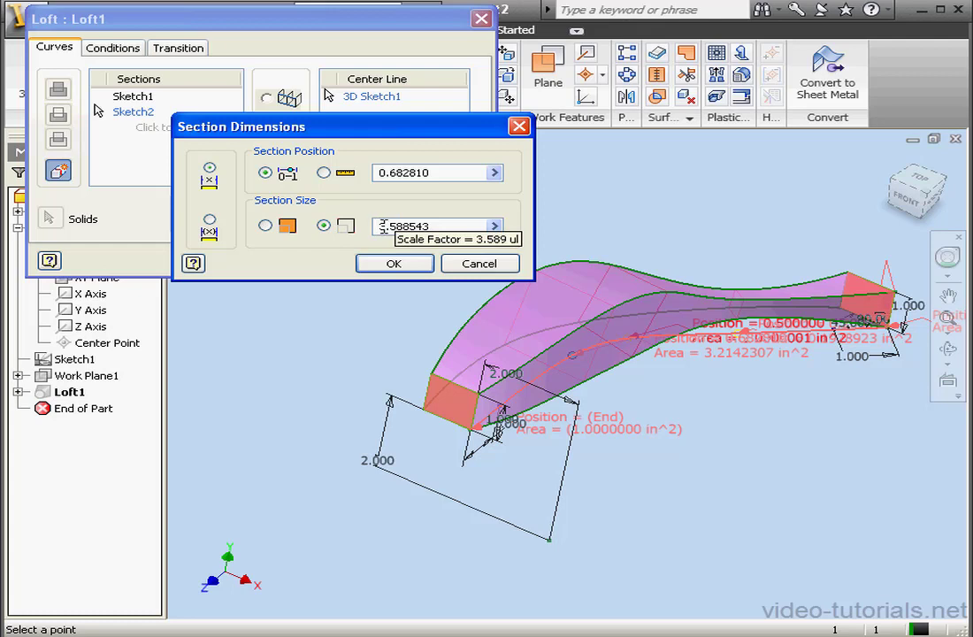
pyautogui.moveTo(425, 126); pyautogui.dragTo(334, 160)
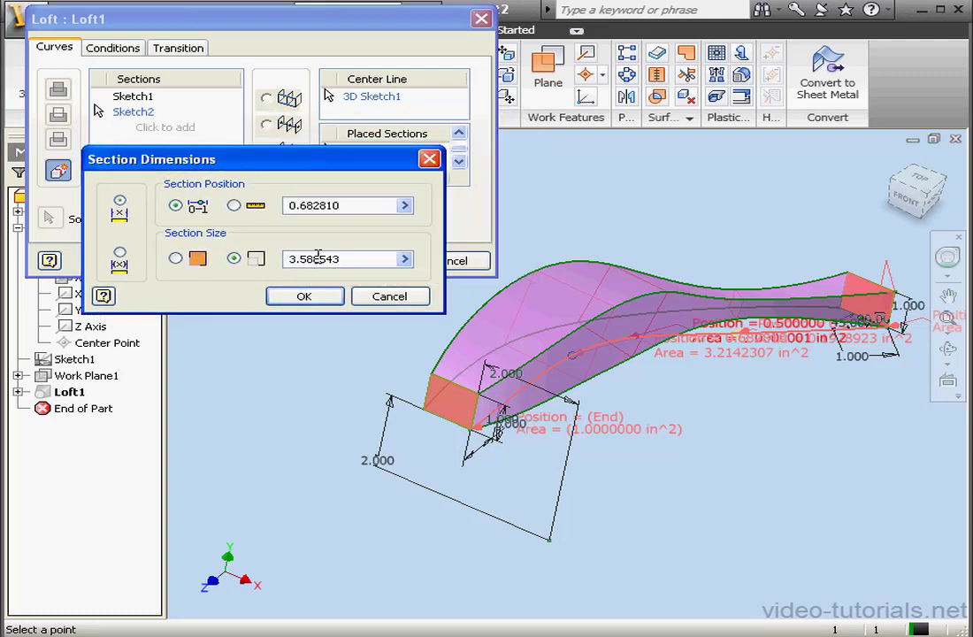
pyautogui.click(334, 298)
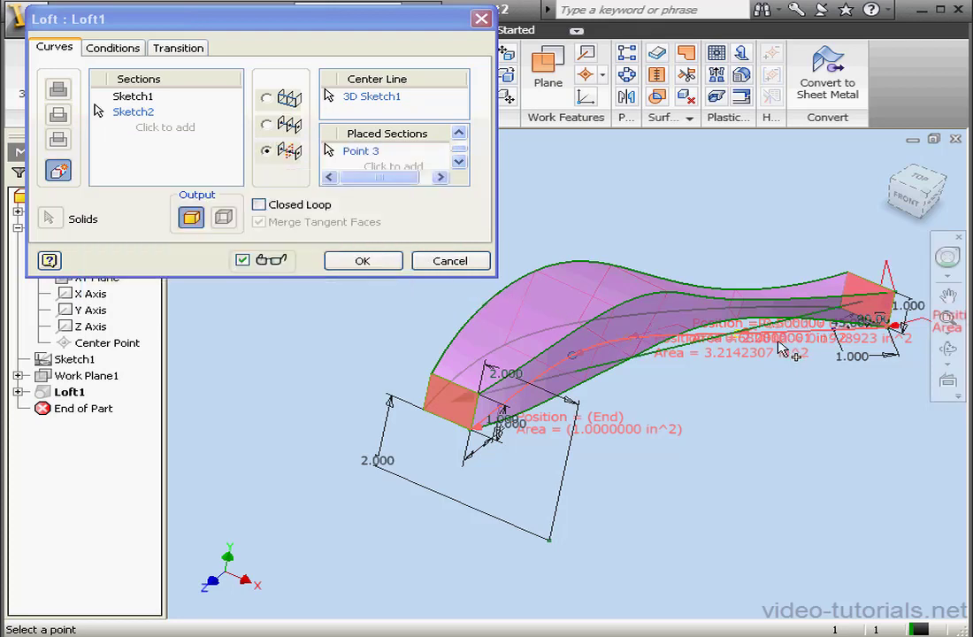
# Review the placed sections' dimensions without changes, then delete the remaining Point 3
pyautogui.click(458, 132)
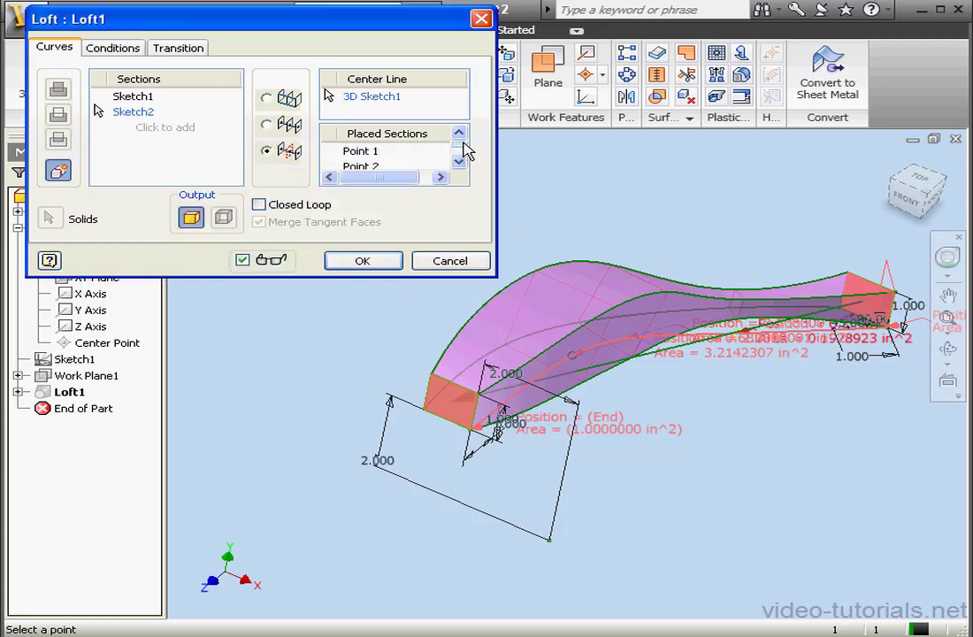
pyautogui.doubleClick(387, 163)
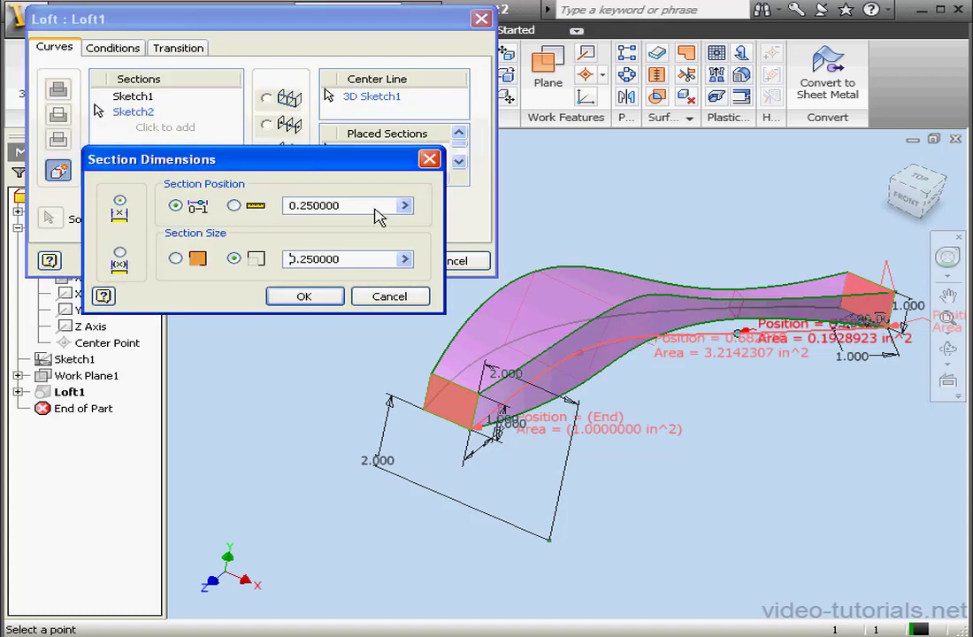
pyautogui.click(402, 298)
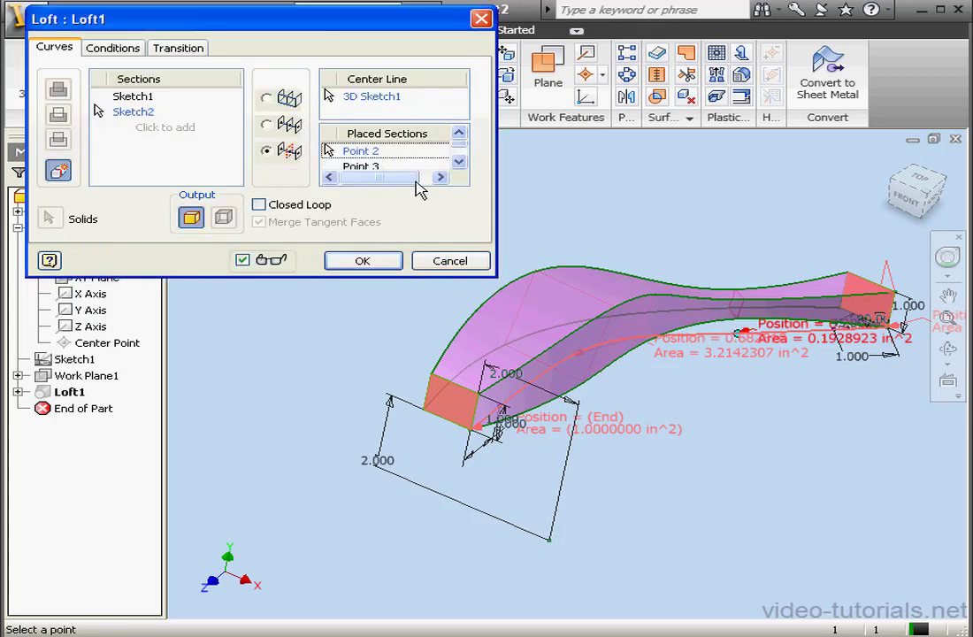
pyautogui.click(393, 295)
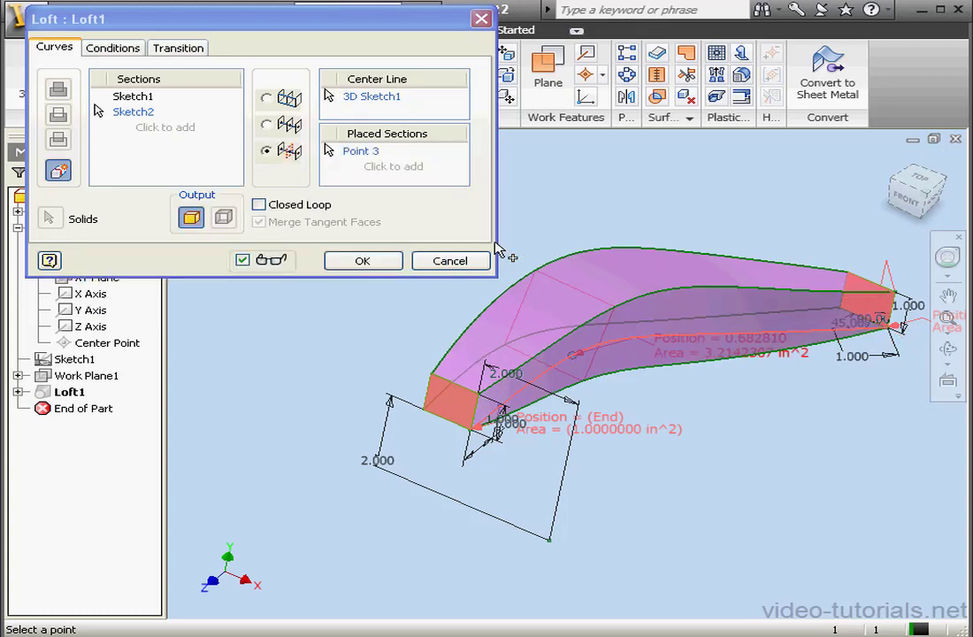
pyautogui.doubleClick(650, 337)
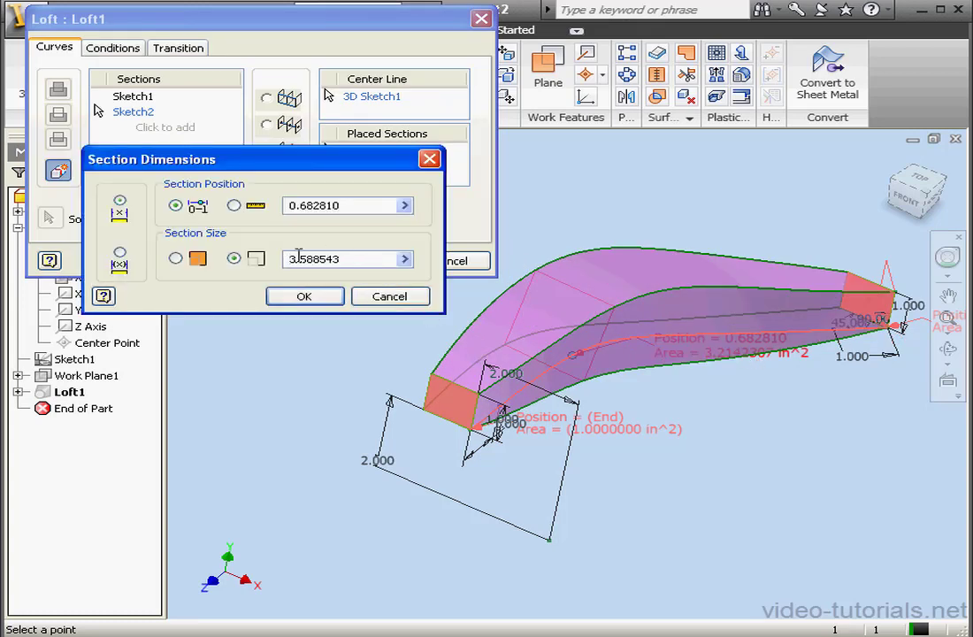
pyautogui.moveTo(293, 258)
pyautogui.moveTo(297, 205)
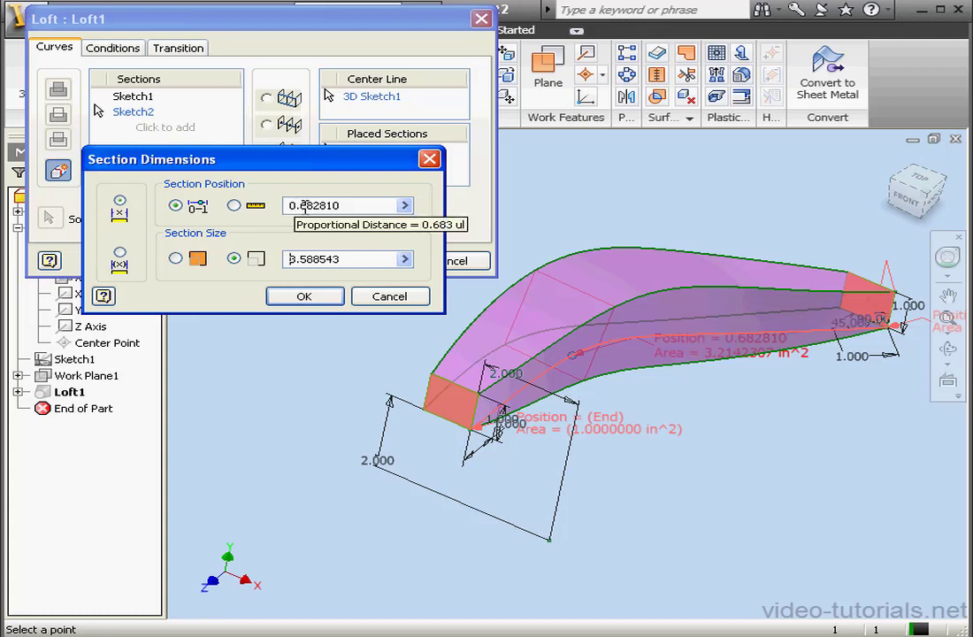
pyautogui.click(389, 295)
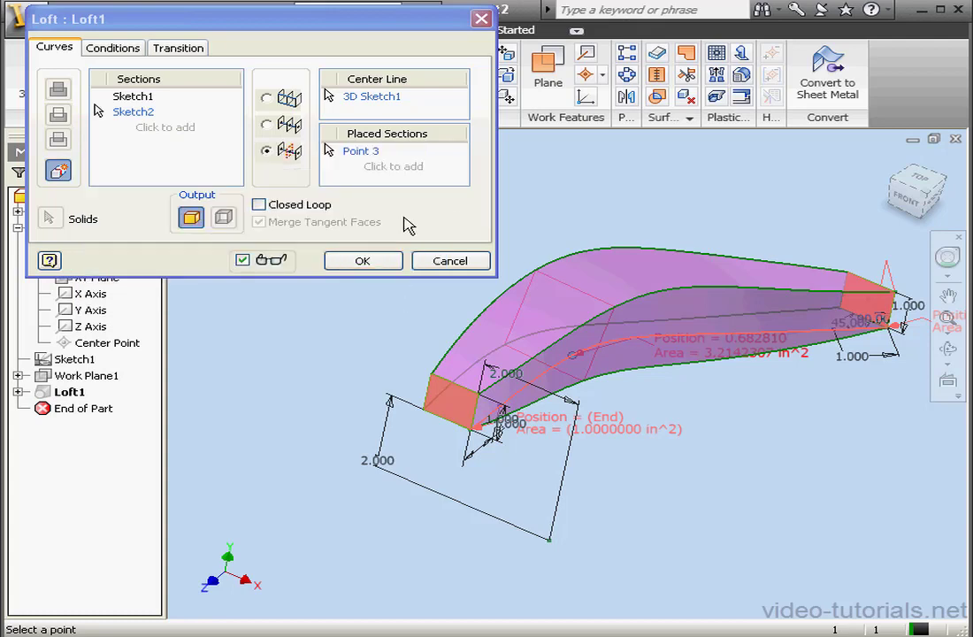
pyautogui.press('Delete')
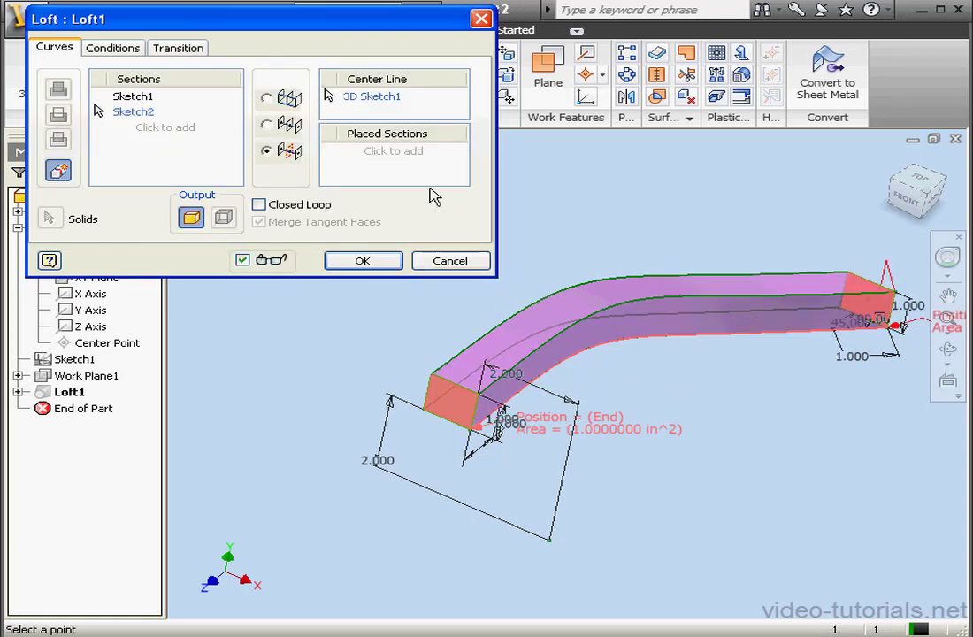
# Add placed section Point 4 at position 0.68 with scale factor 1.000000, then reopen it
pyautogui.click(395, 151)
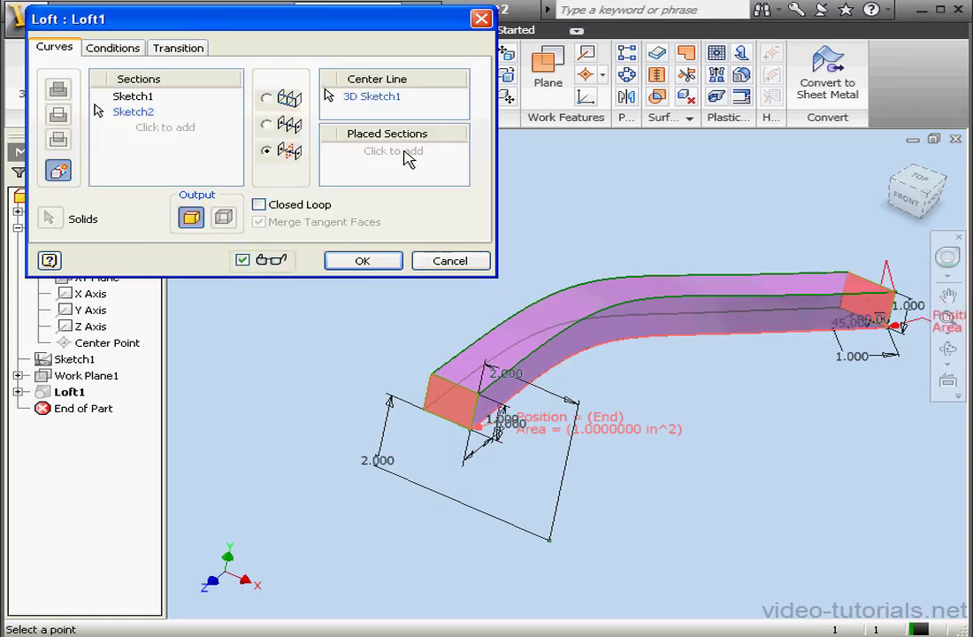
pyautogui.click(558, 360)
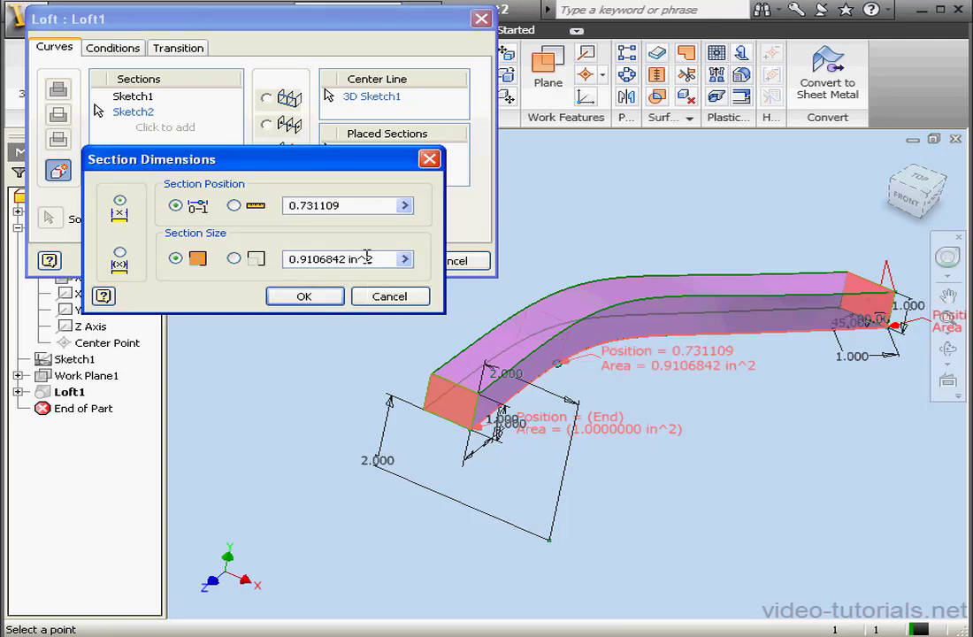
pyautogui.moveTo(352, 204); pyautogui.dragTo(310, 205)
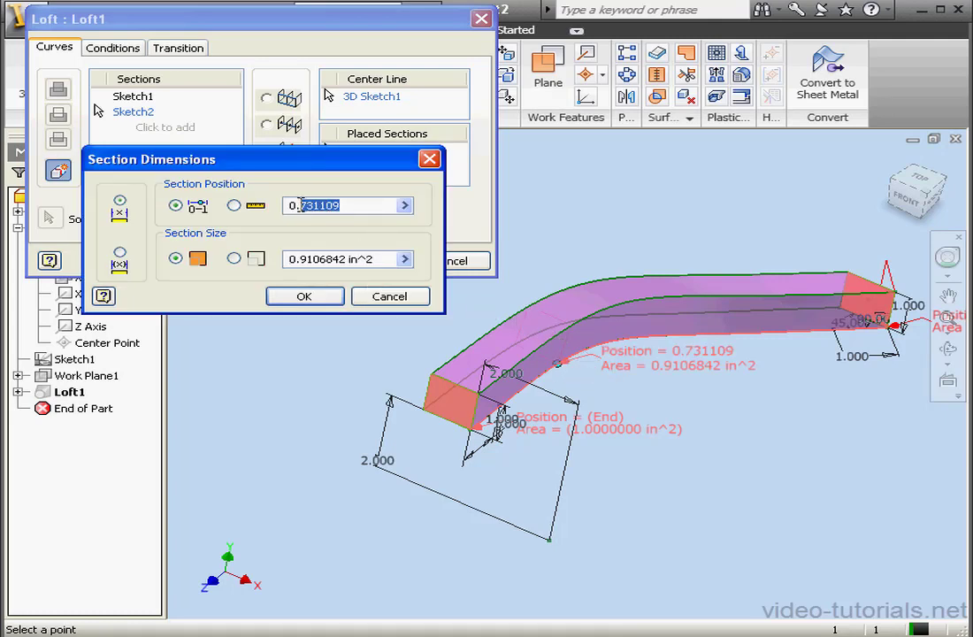
pyautogui.write('68')
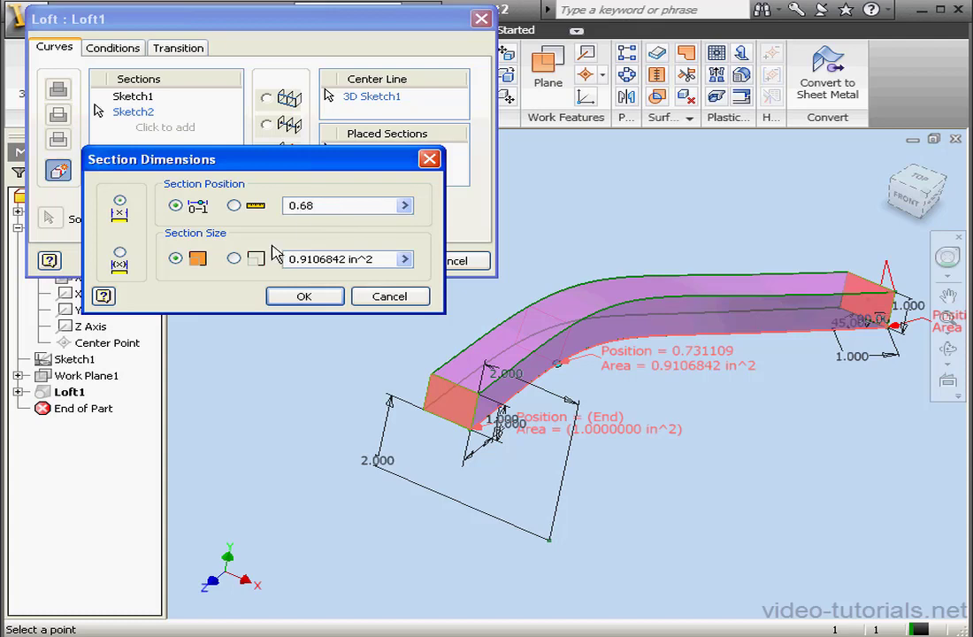
pyautogui.click(234, 258)
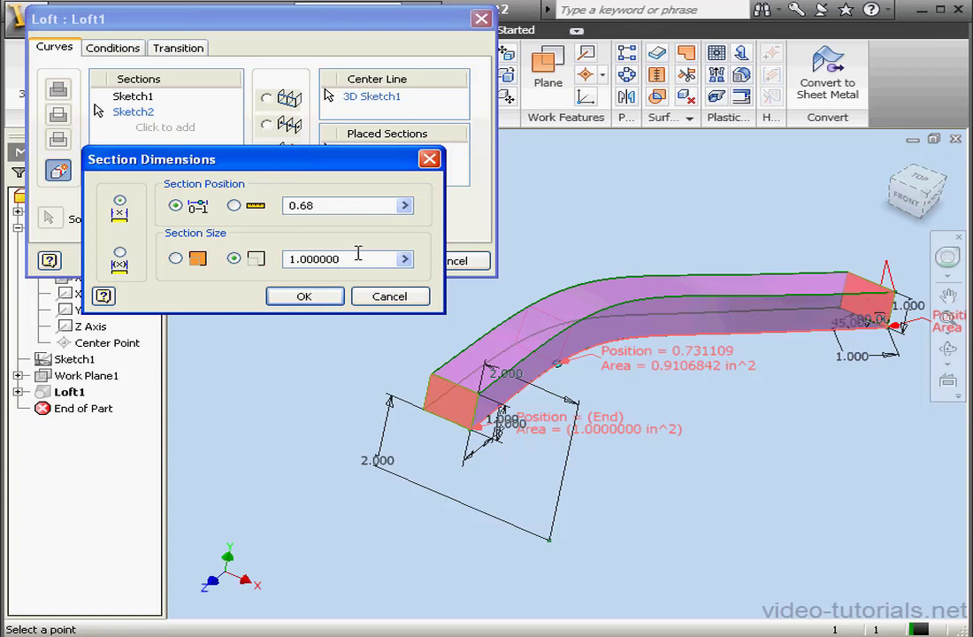
pyautogui.click(336, 297)
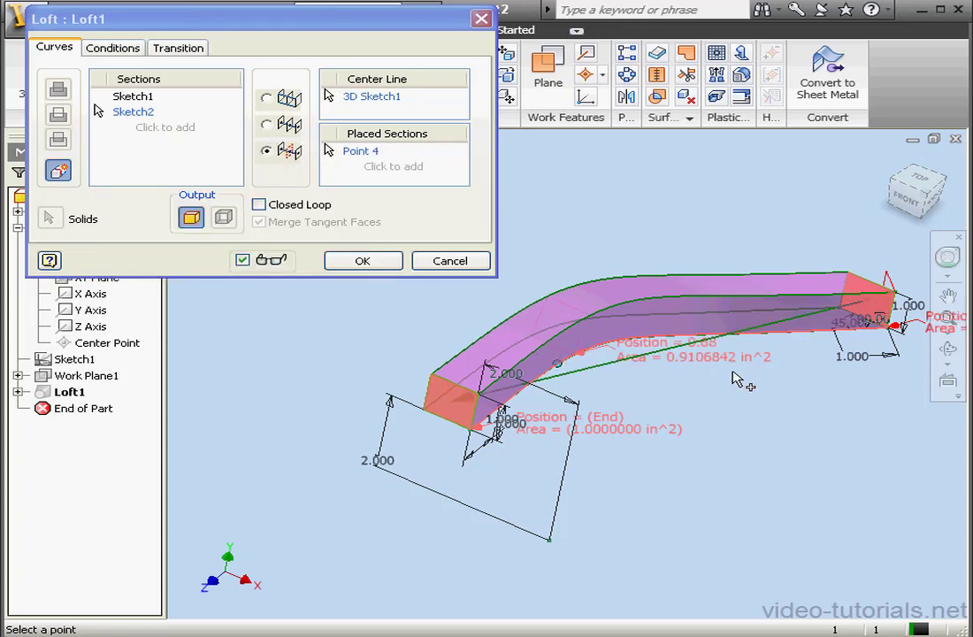
pyautogui.doubleClick(703, 365)
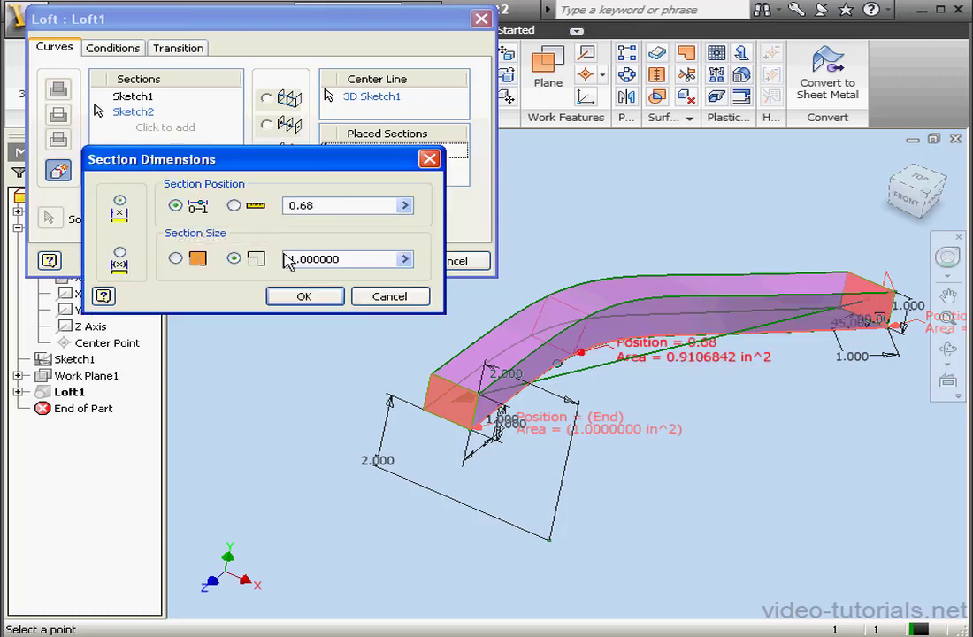